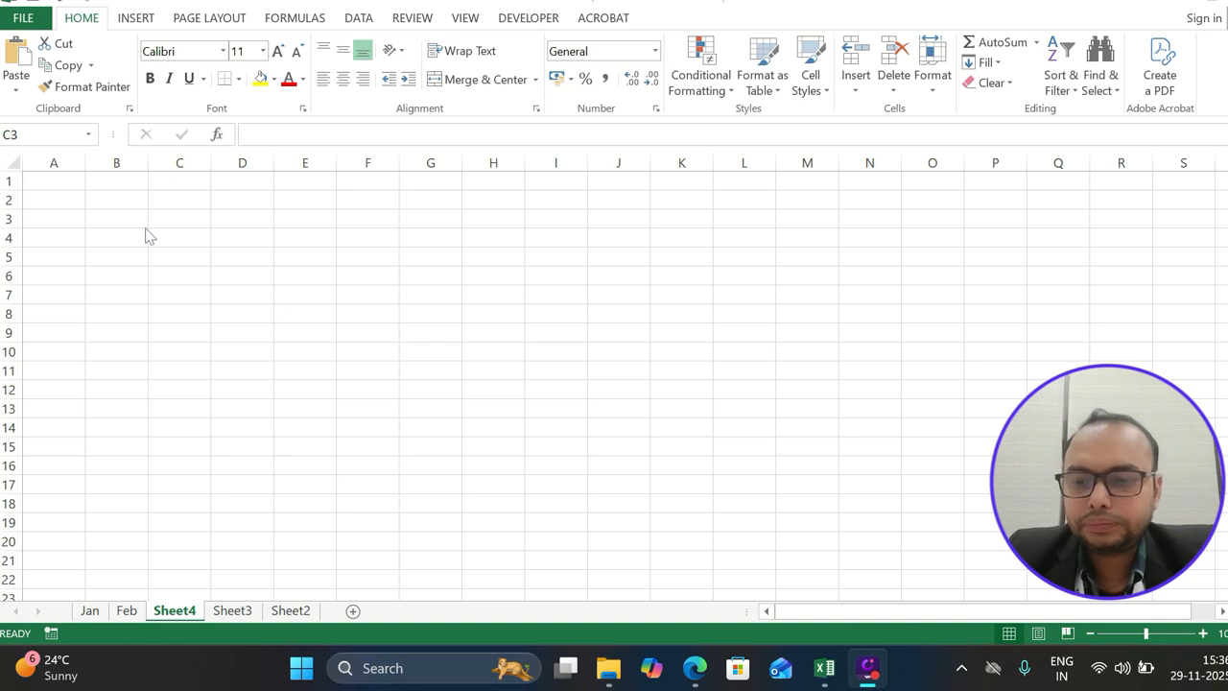
Merge and center the range A1:J2 on Sheet4.
click(94, 235)
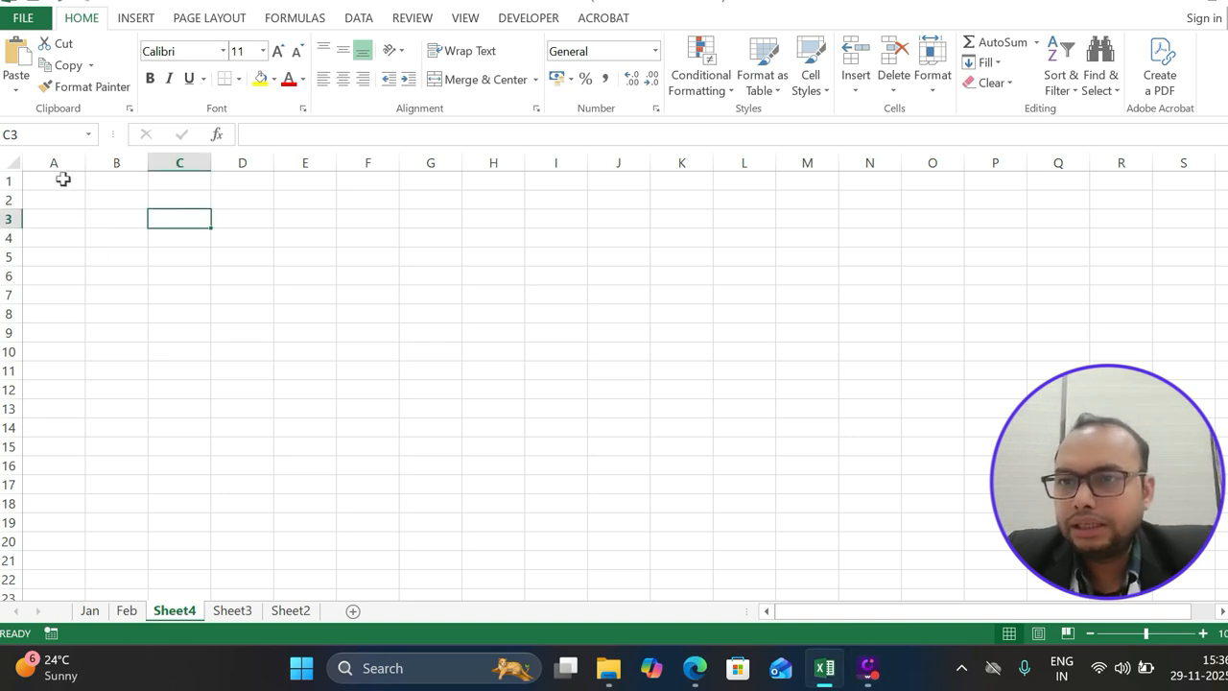
drag(60, 177, 685, 211)
key(shift+Left)
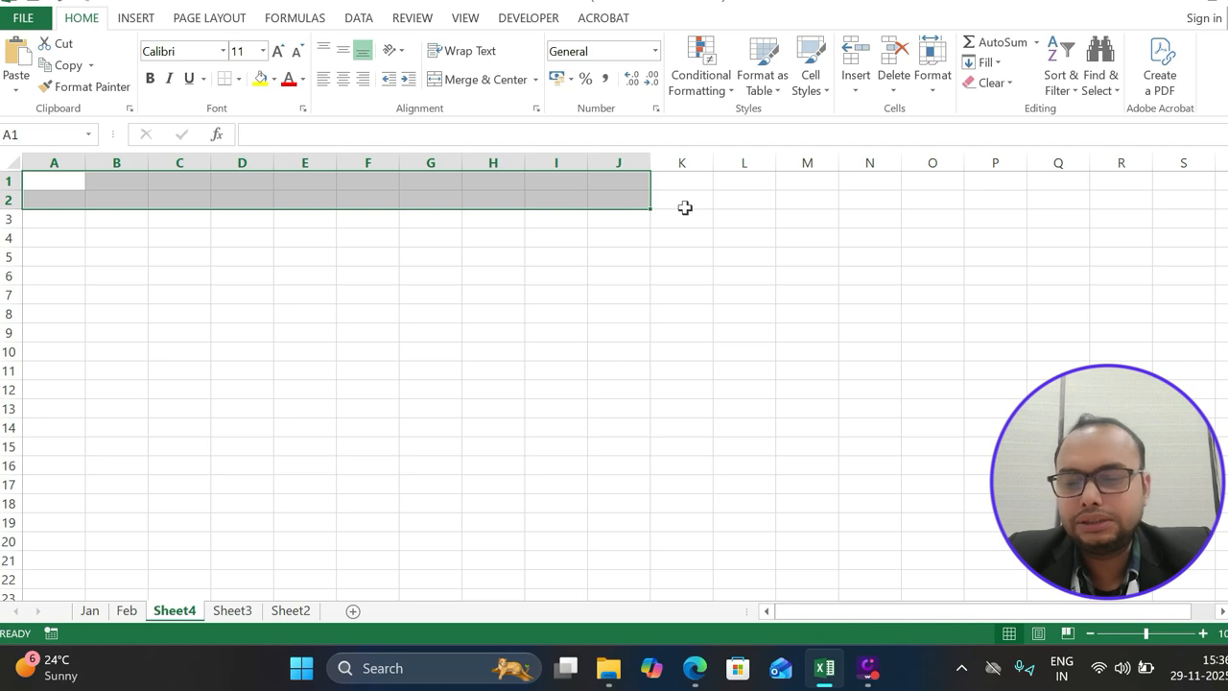
key(alt+h)
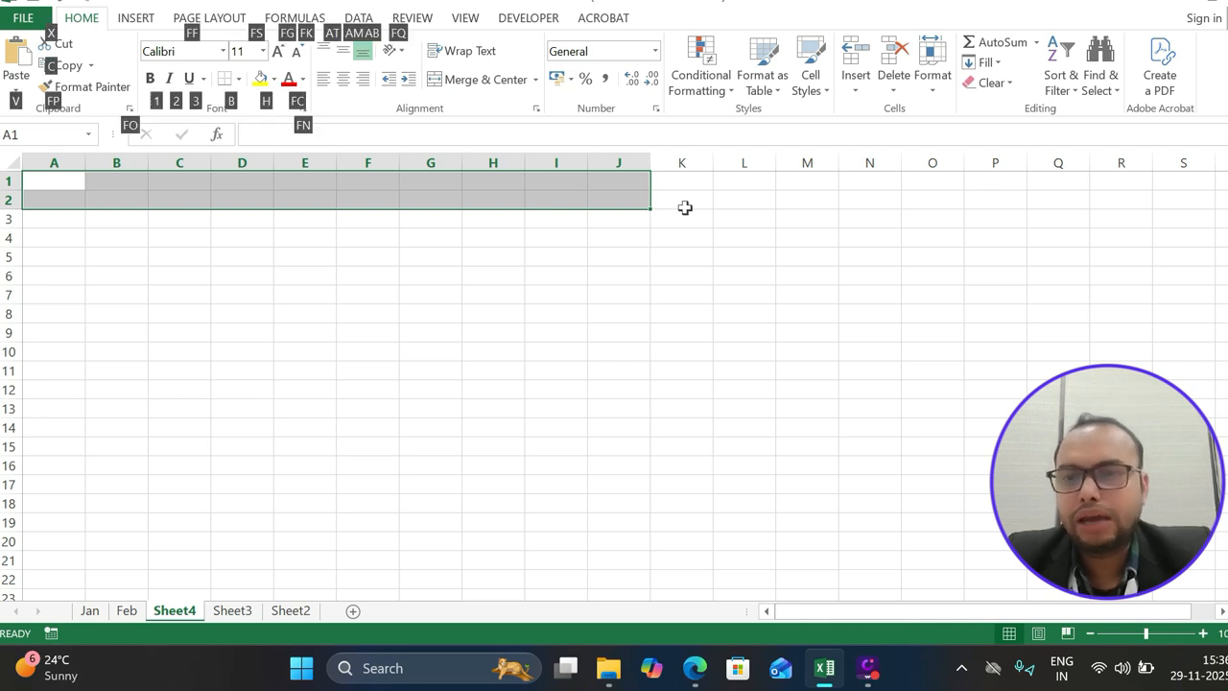
key(m)
key(c)
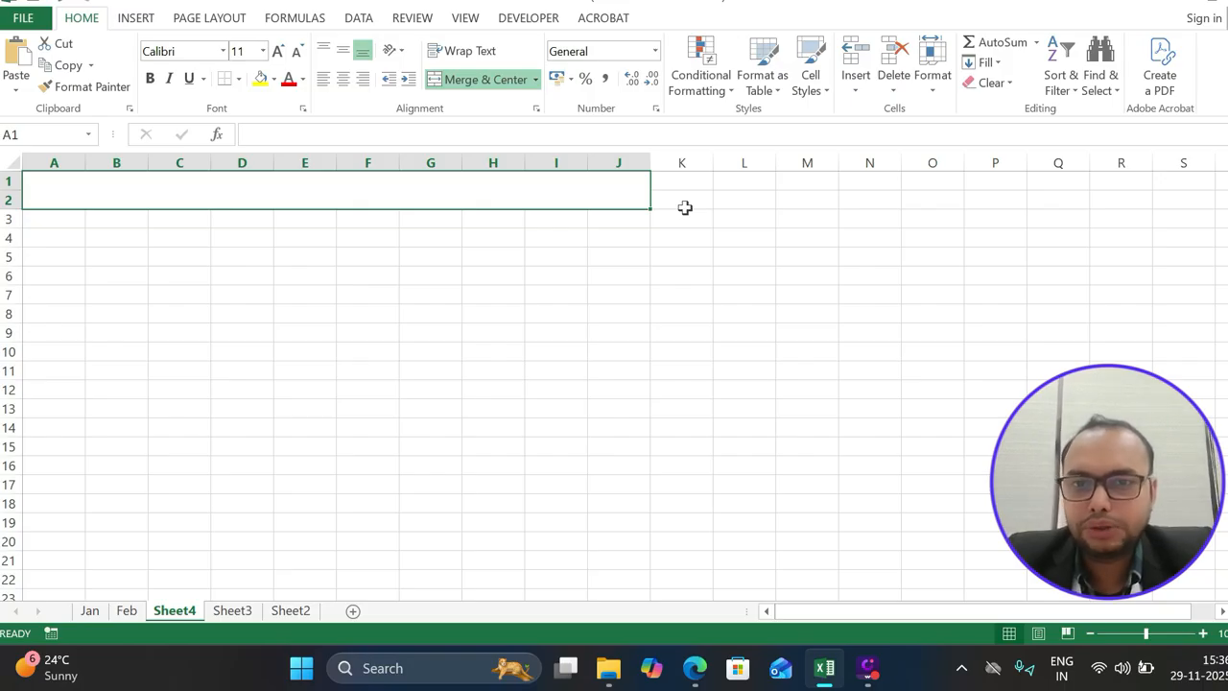
Enter the title "How to create auto fit rows and columns" in the merged cell A1:J2.
double_click(371, 190)
text(How to )
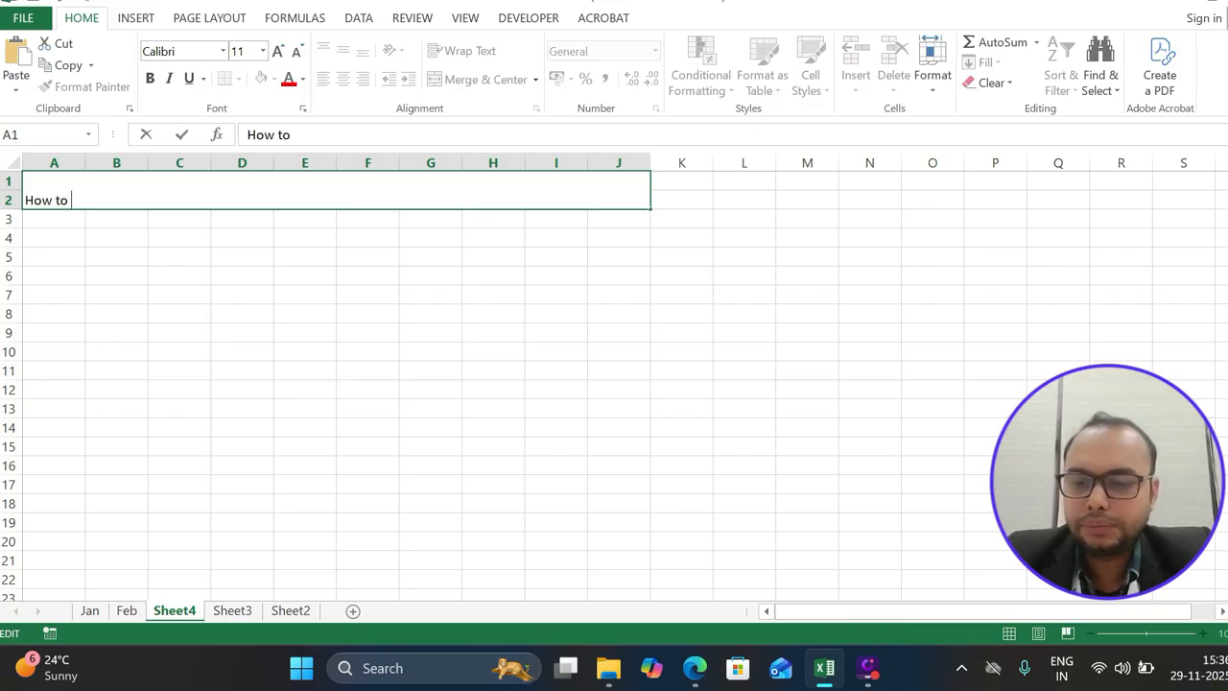
text(create a)
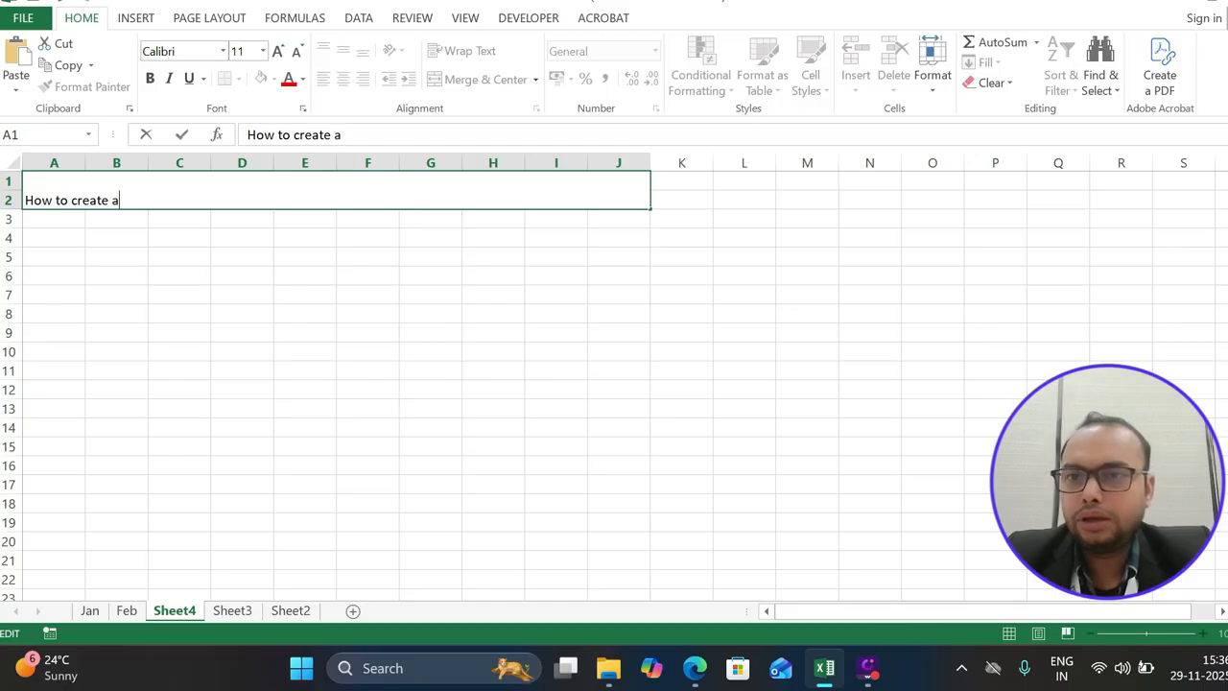
text(uto fit )
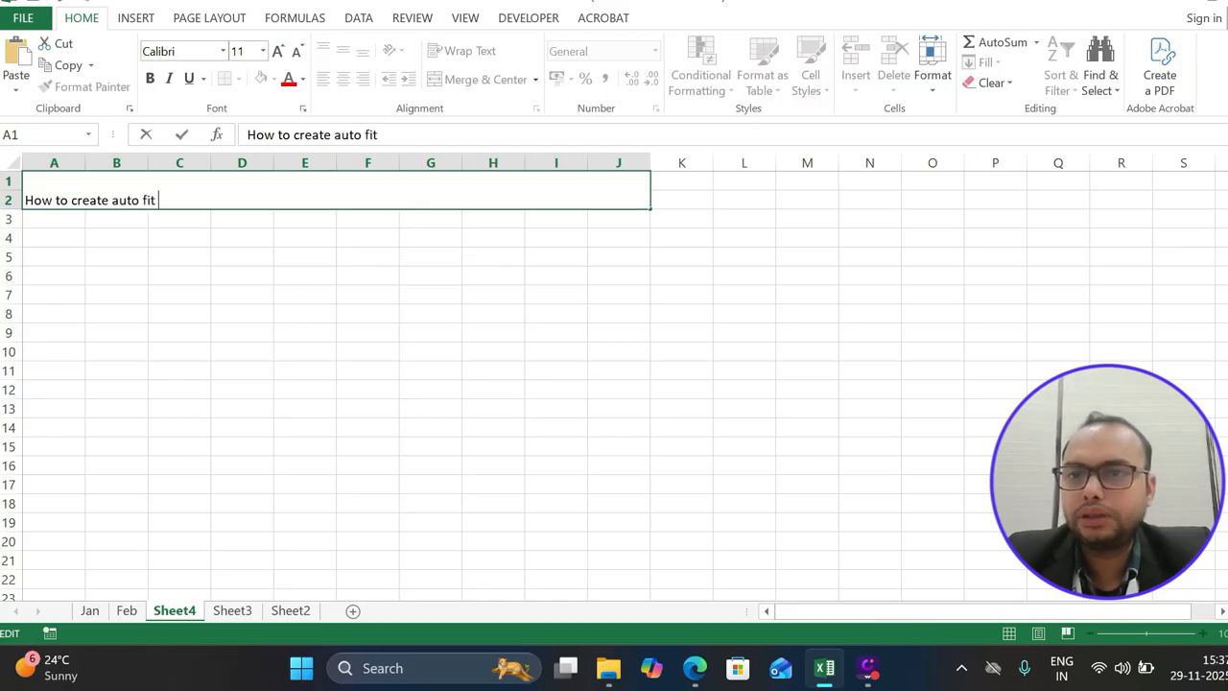
text(rows)
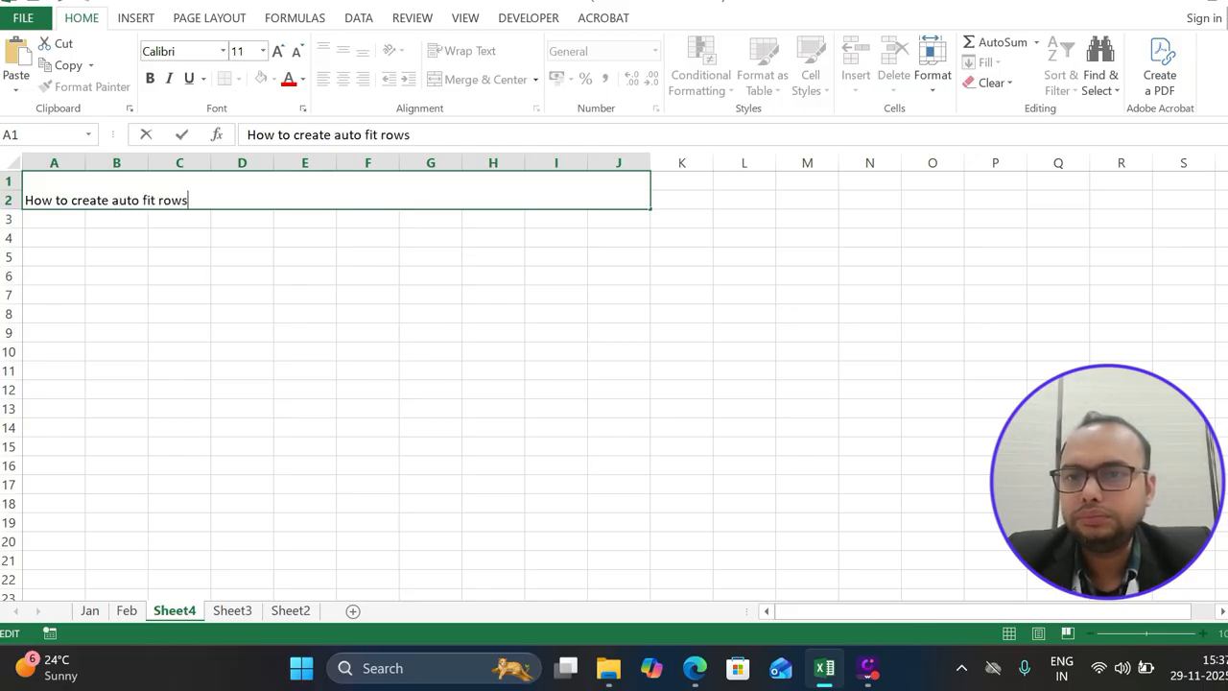
text( and columns)
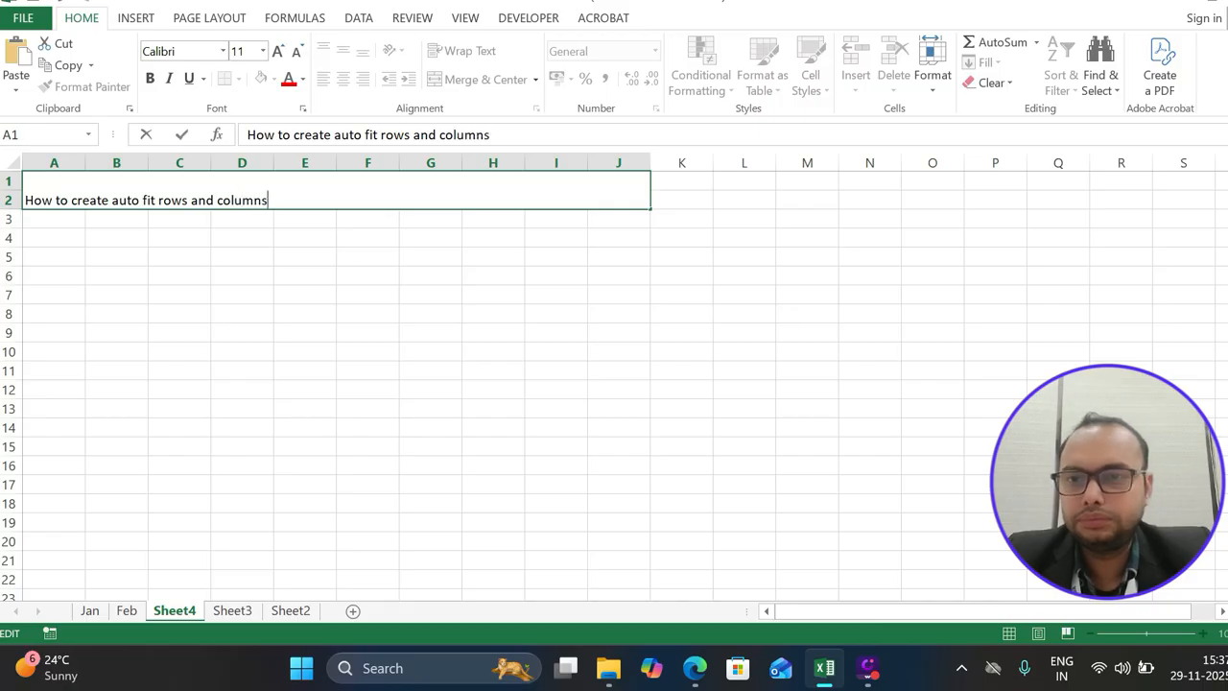
key(Return)
Align the title to the middle vertically and center it horizontally in its merged cell.
click(340, 190)
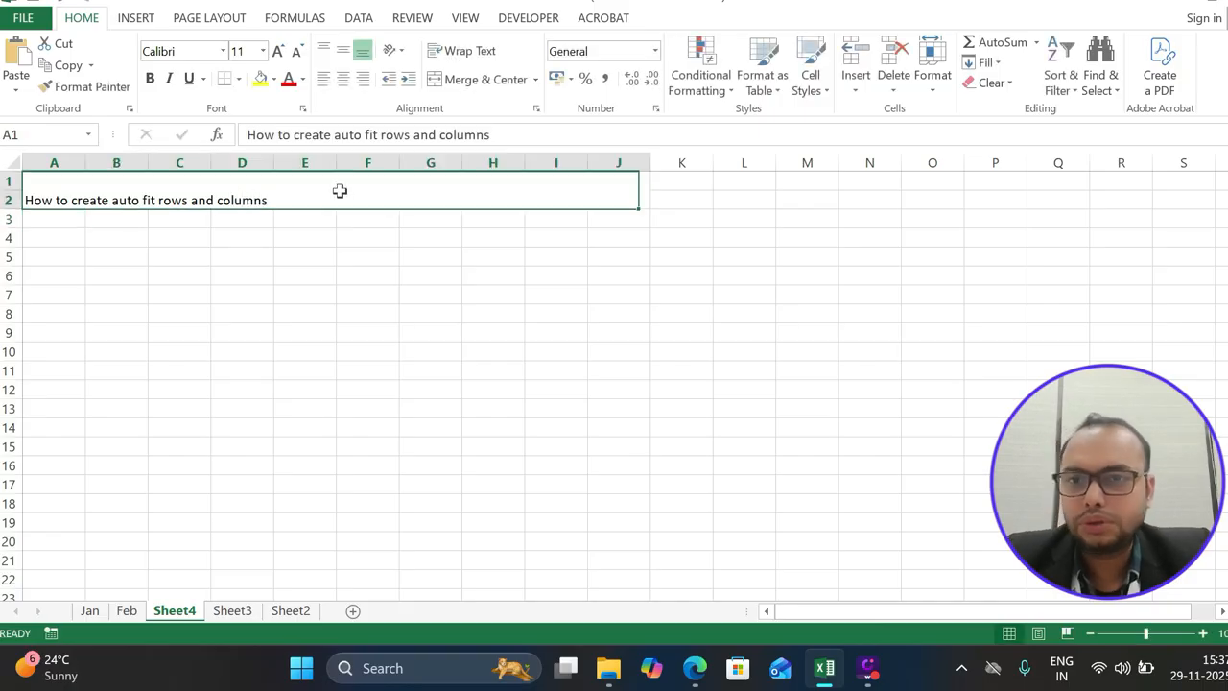
click(343, 53)
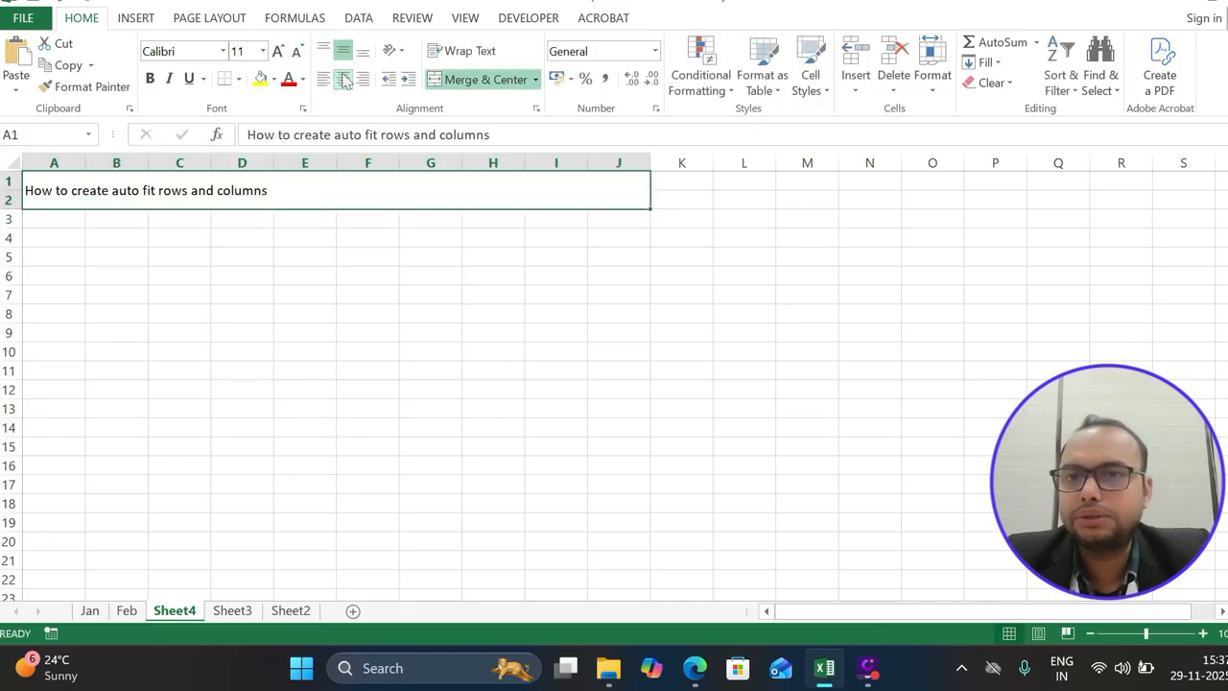
click(343, 78)
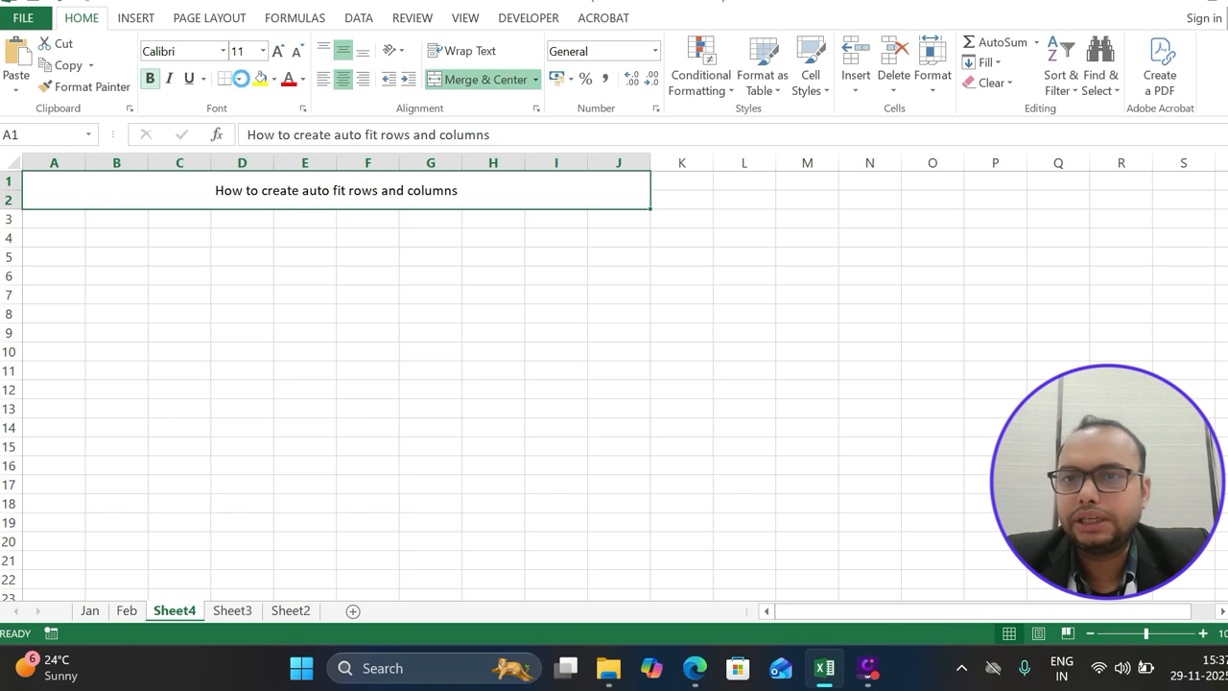
Make the title text bold and enlarge its font size to 16.
click(149, 78)
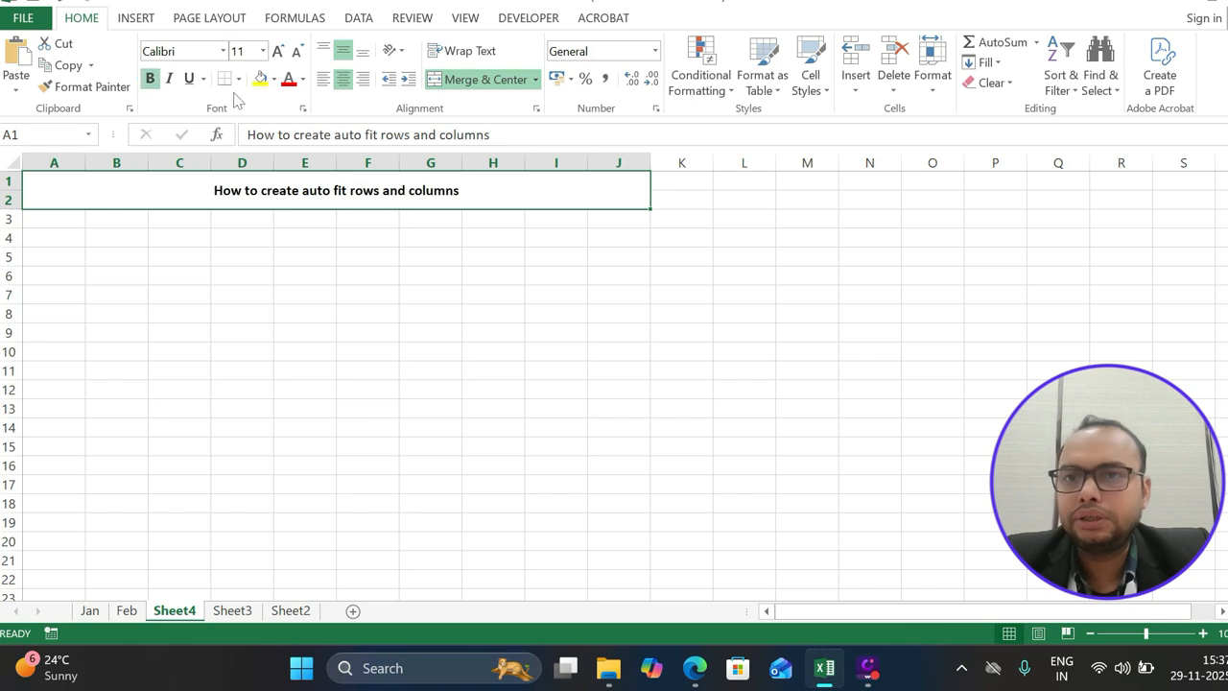
click(277, 51)
click(278, 51)
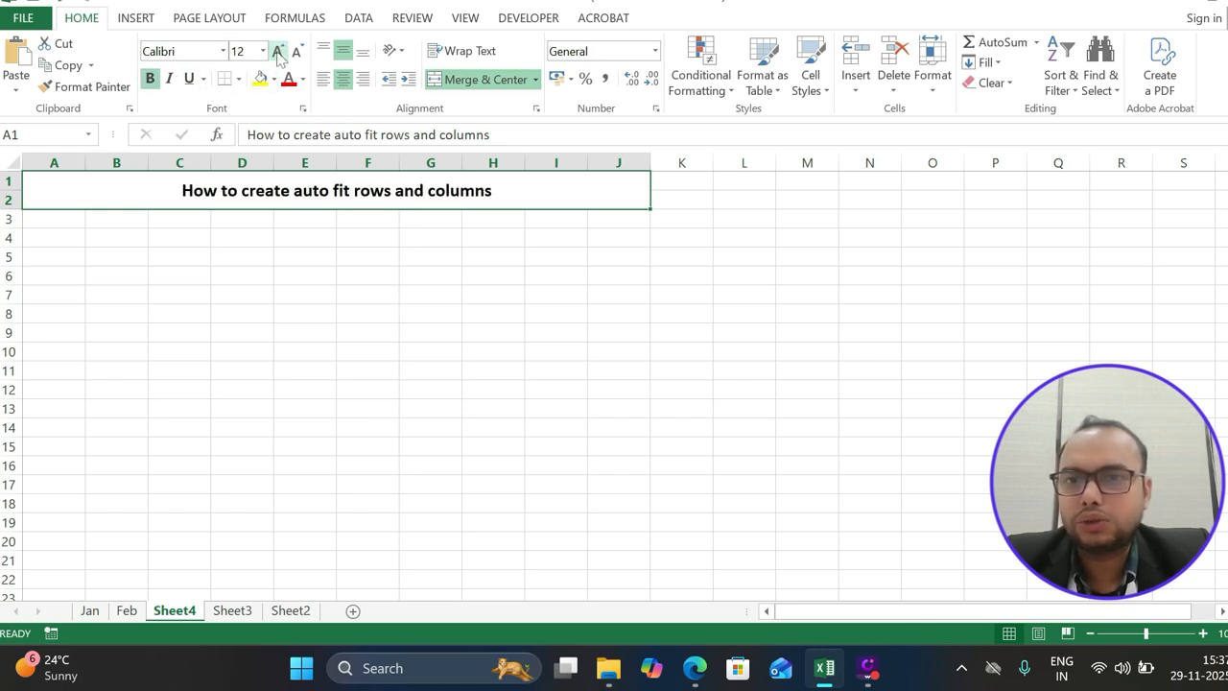
click(277, 51)
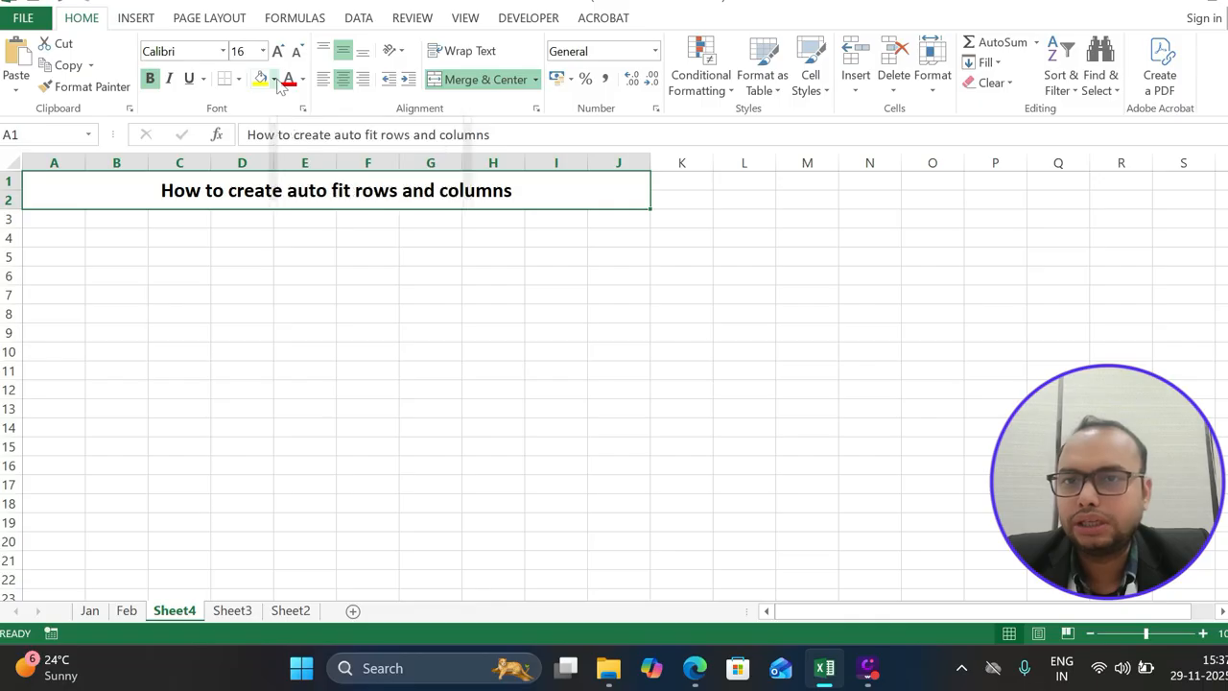
Fill the merged title cell with a light blue theme color.
click(275, 80)
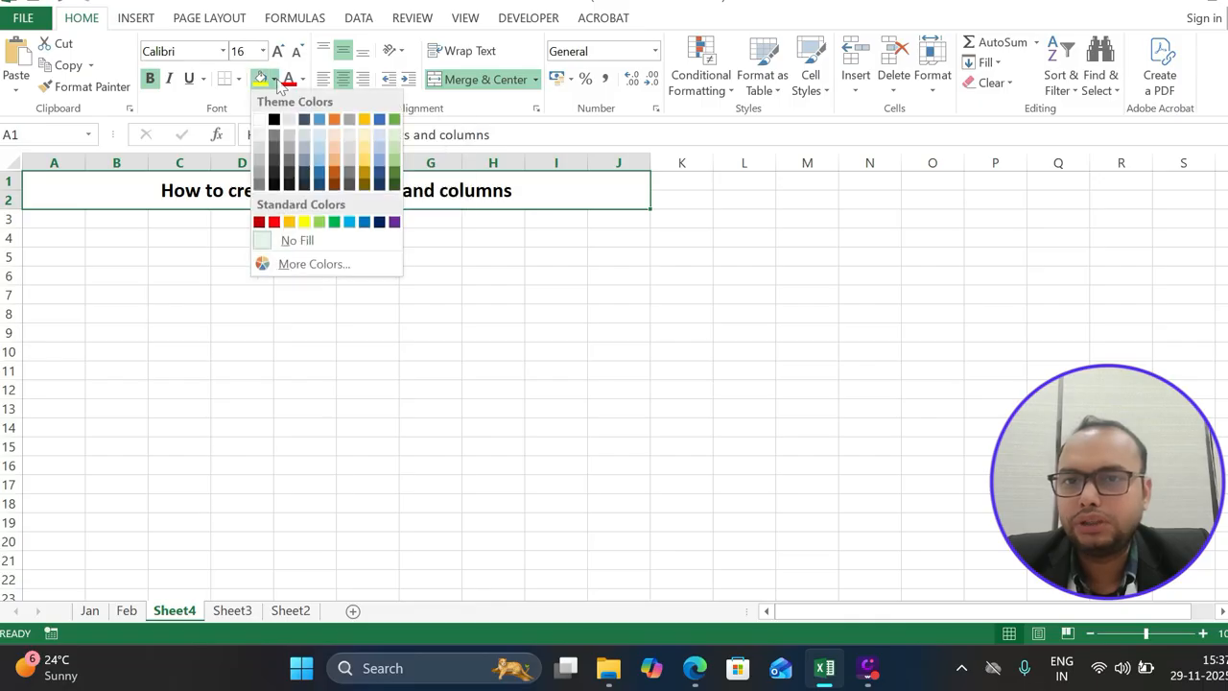
click(320, 148)
click(458, 254)
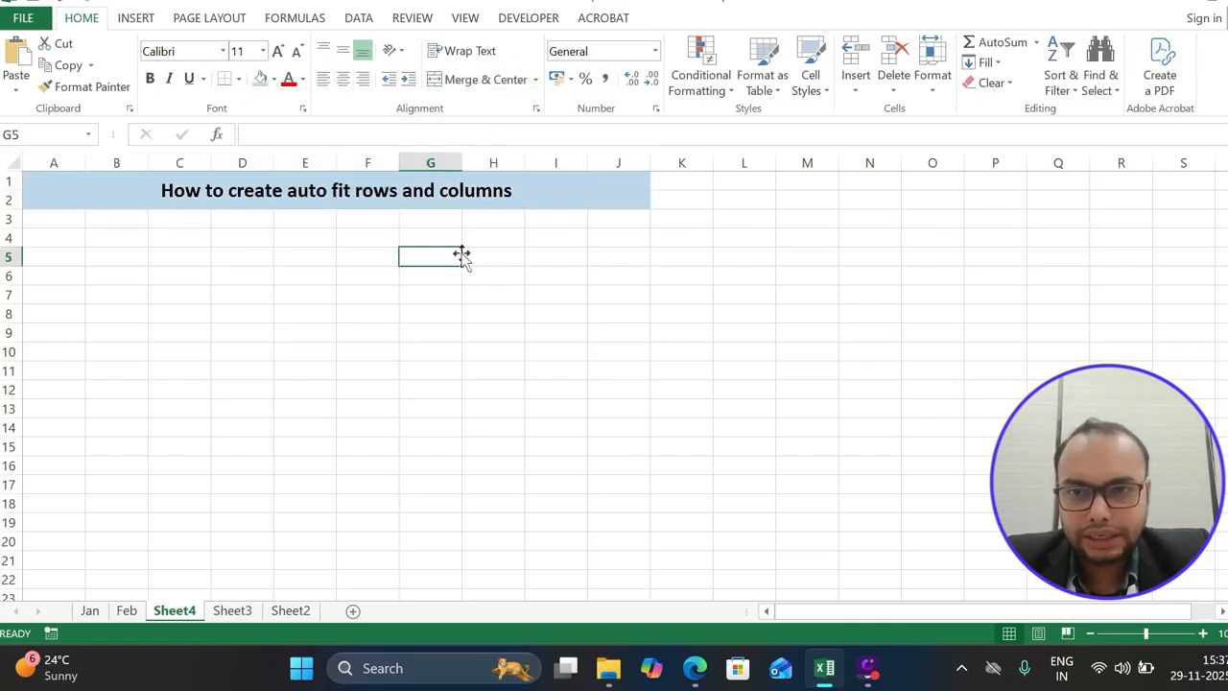
Add a thin black border around the merged title cell A1:J2.
click(442, 192)
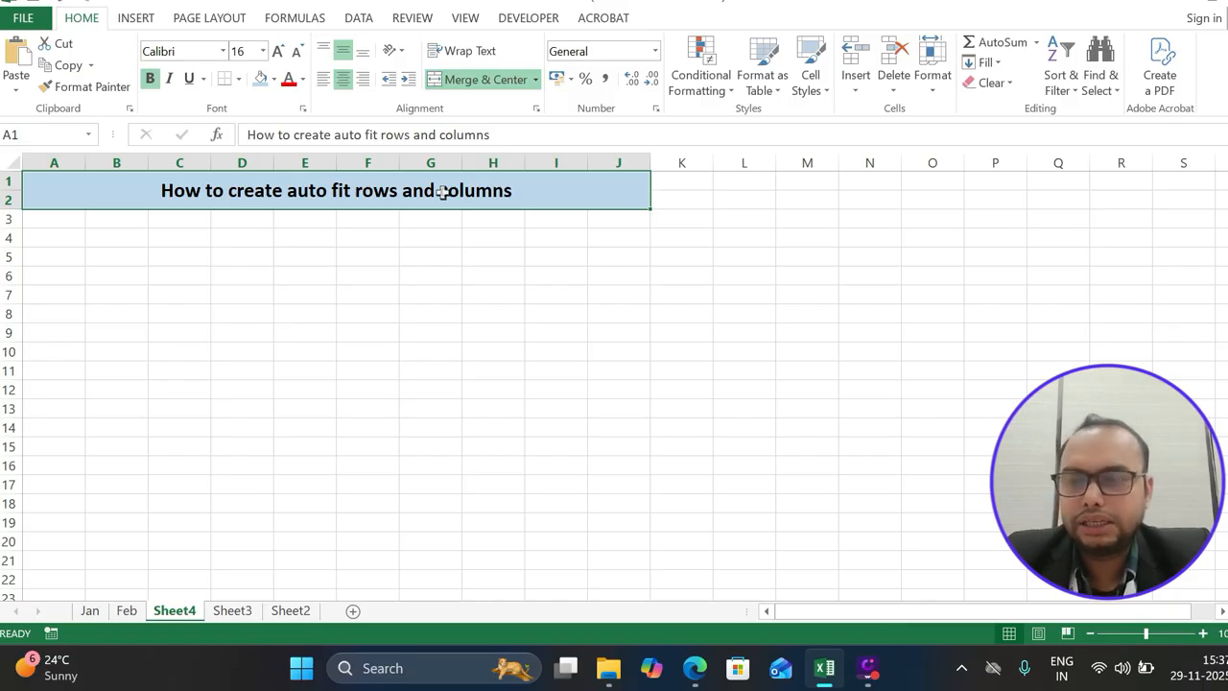
key(alt)
key(h)
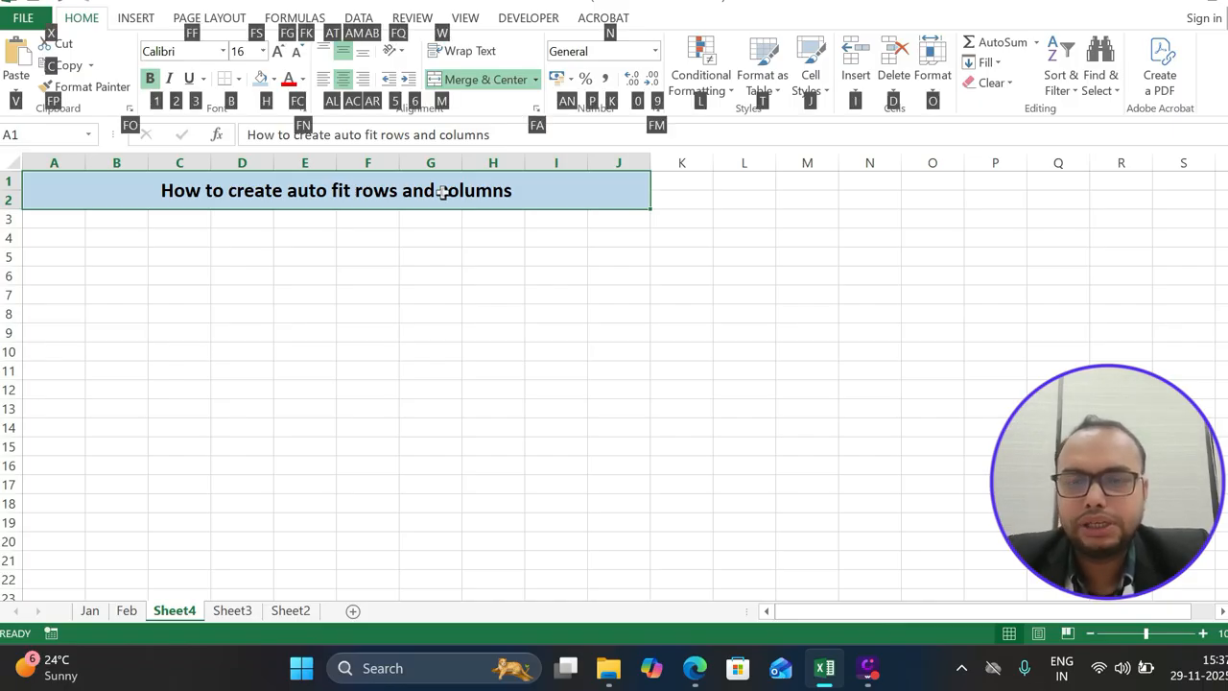
key(b)
key(Escape)
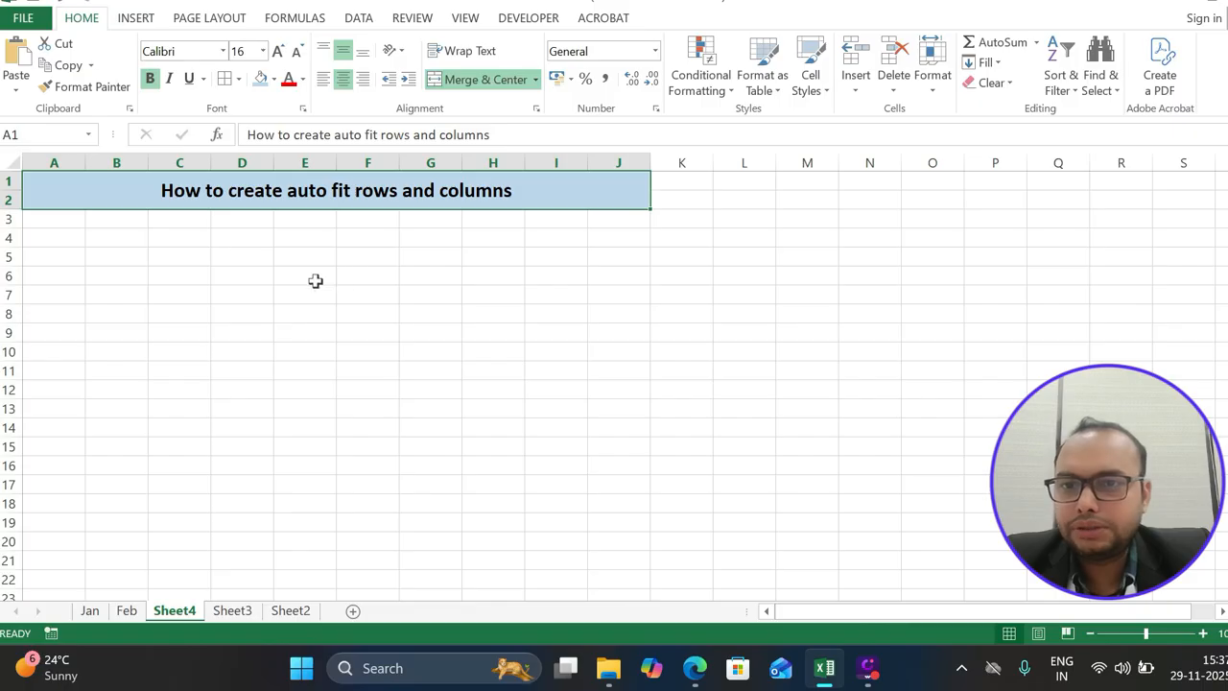
click(393, 252)
click(417, 194)
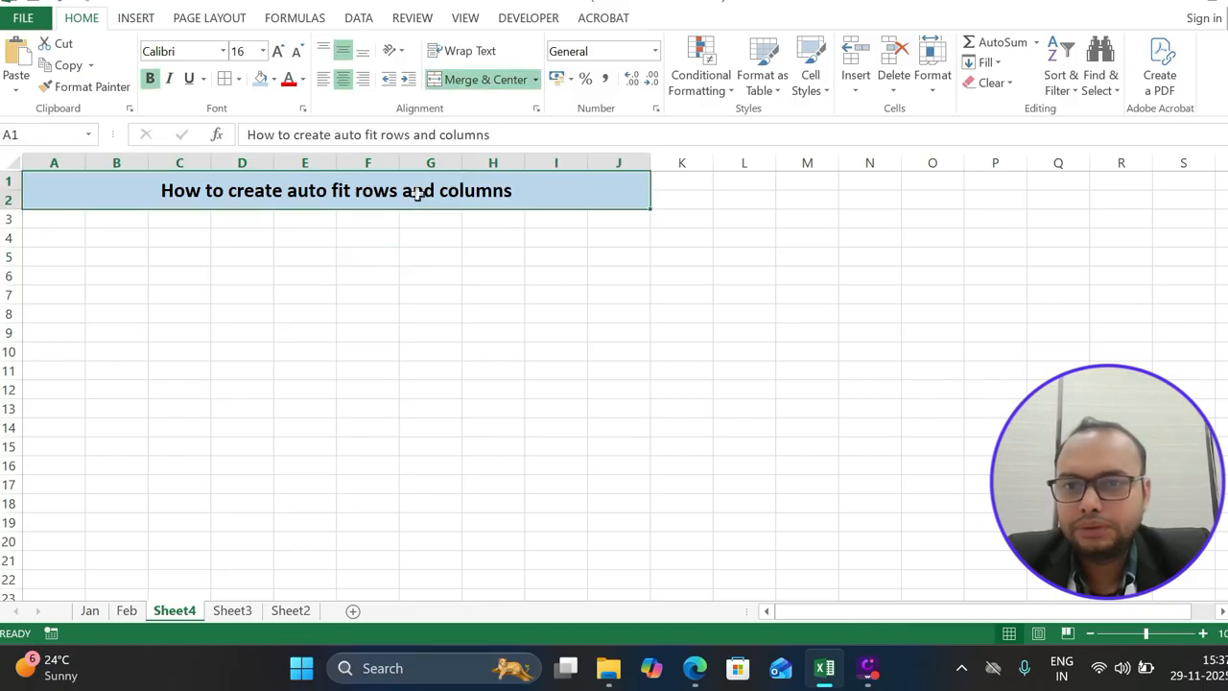
key(alt)
key(h)
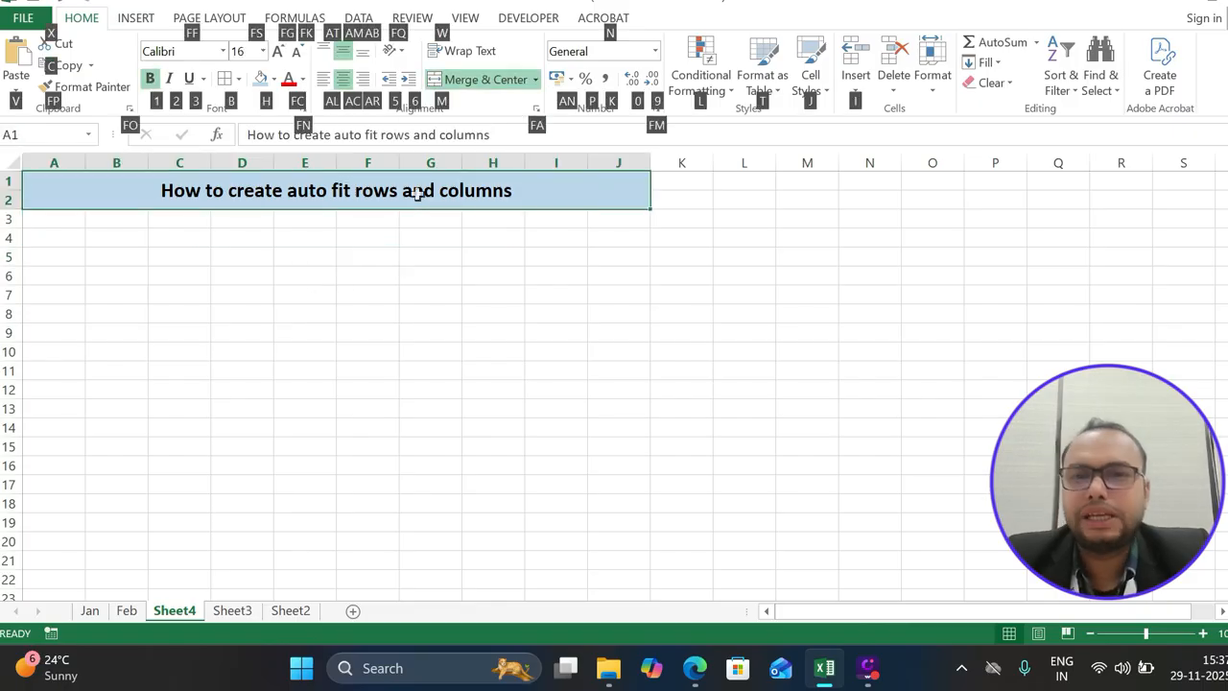
key(b)
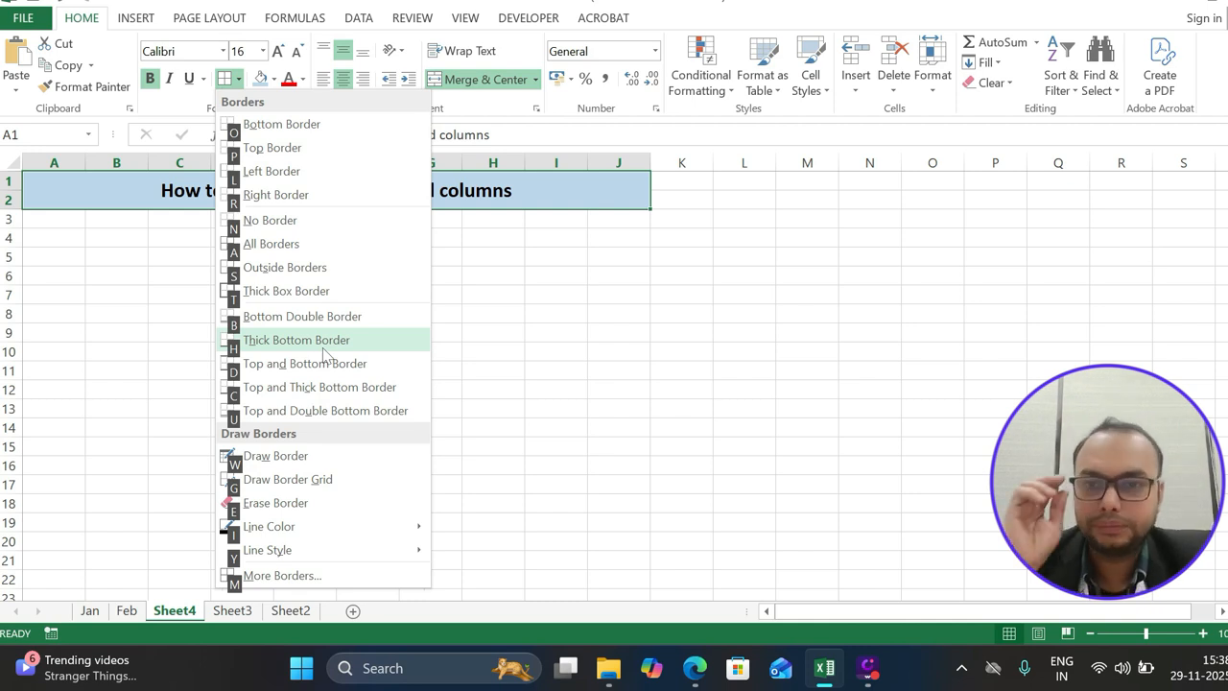
click(527, 290)
click(385, 292)
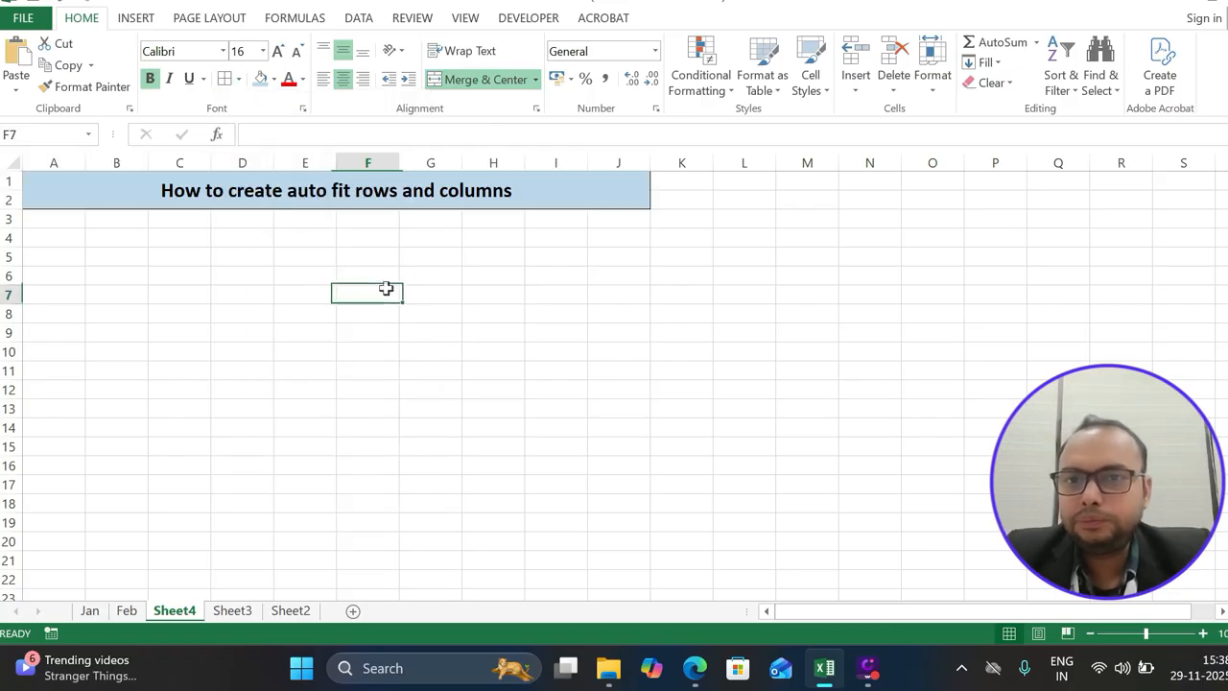
Enter "Hello students" in cell A3 below the title.
click(75, 254)
click(61, 222)
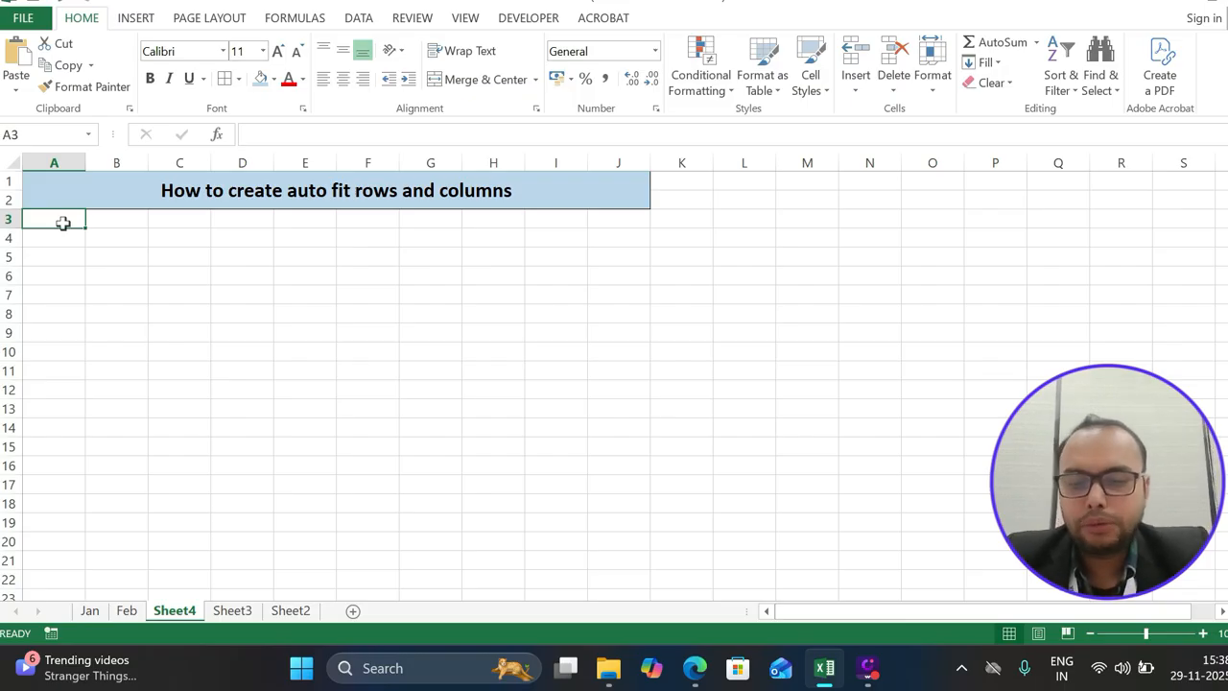
text(Hello stu)
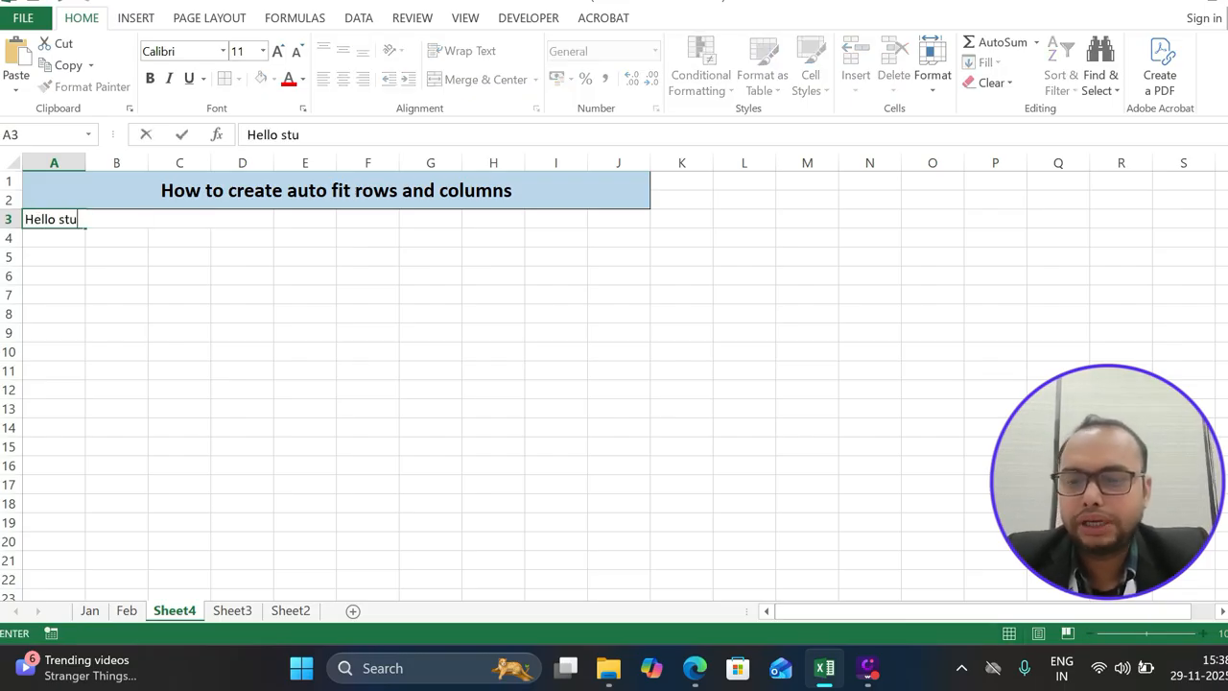
text(dents)
key(Return)
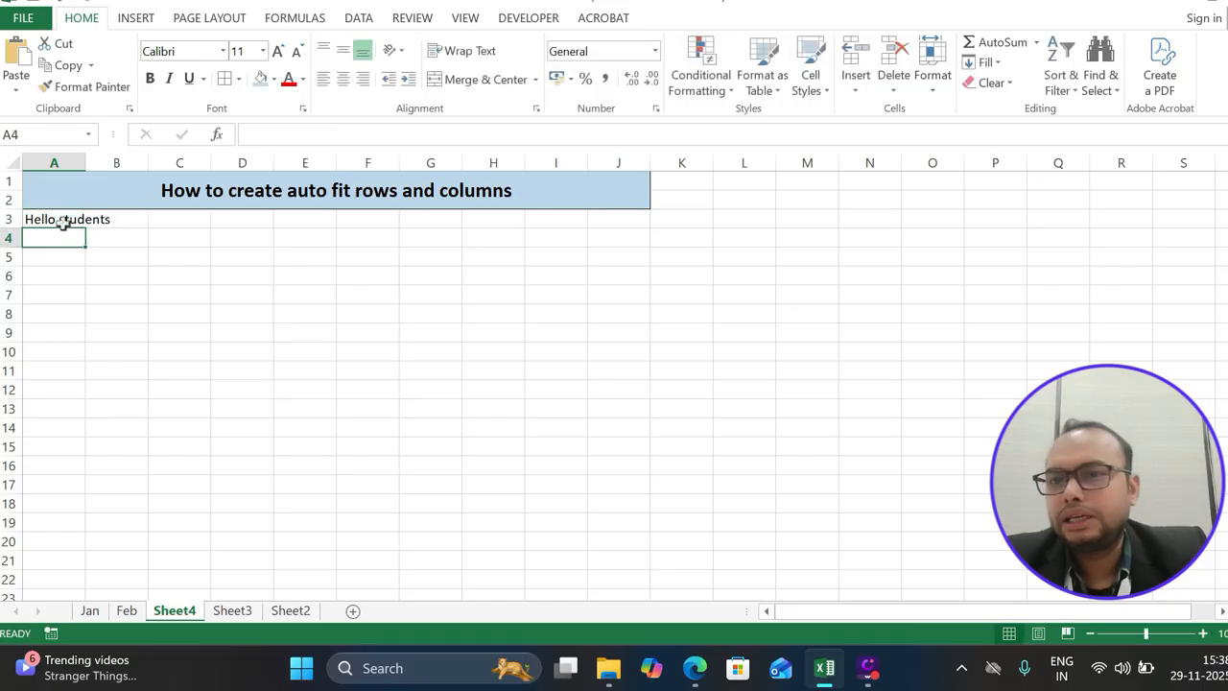
Check how the A3 text spills into B3 and enter "Hello students" in cell A4 too.
click(65, 219)
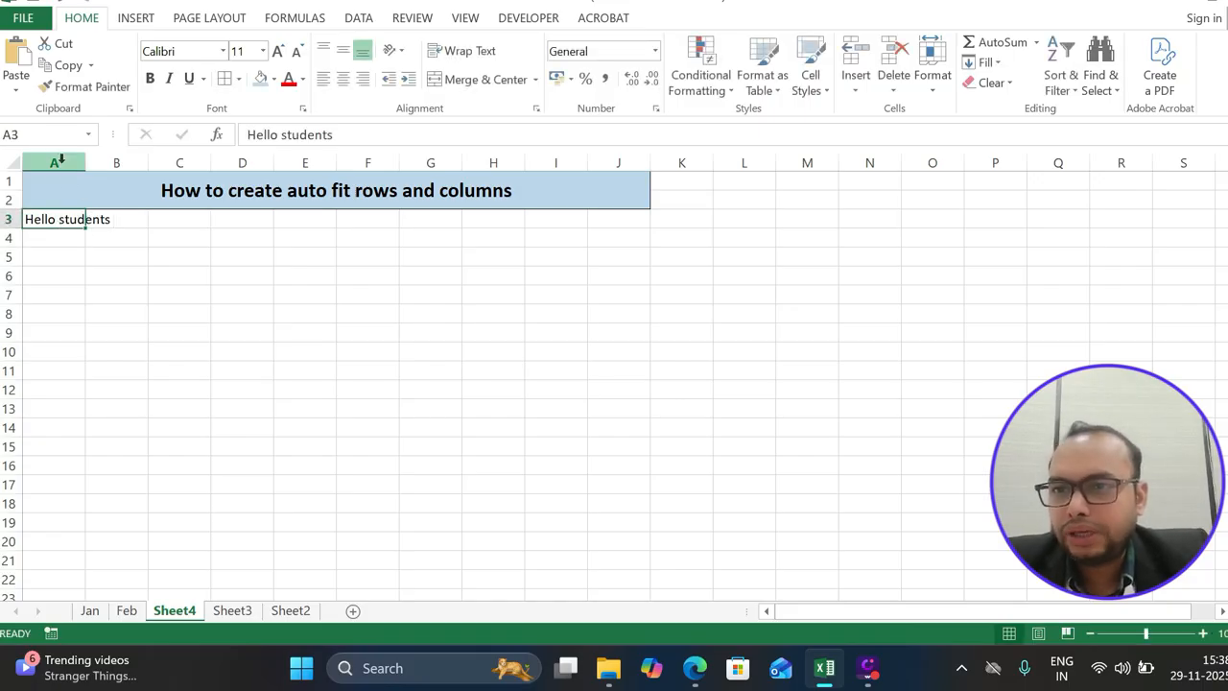
click(106, 216)
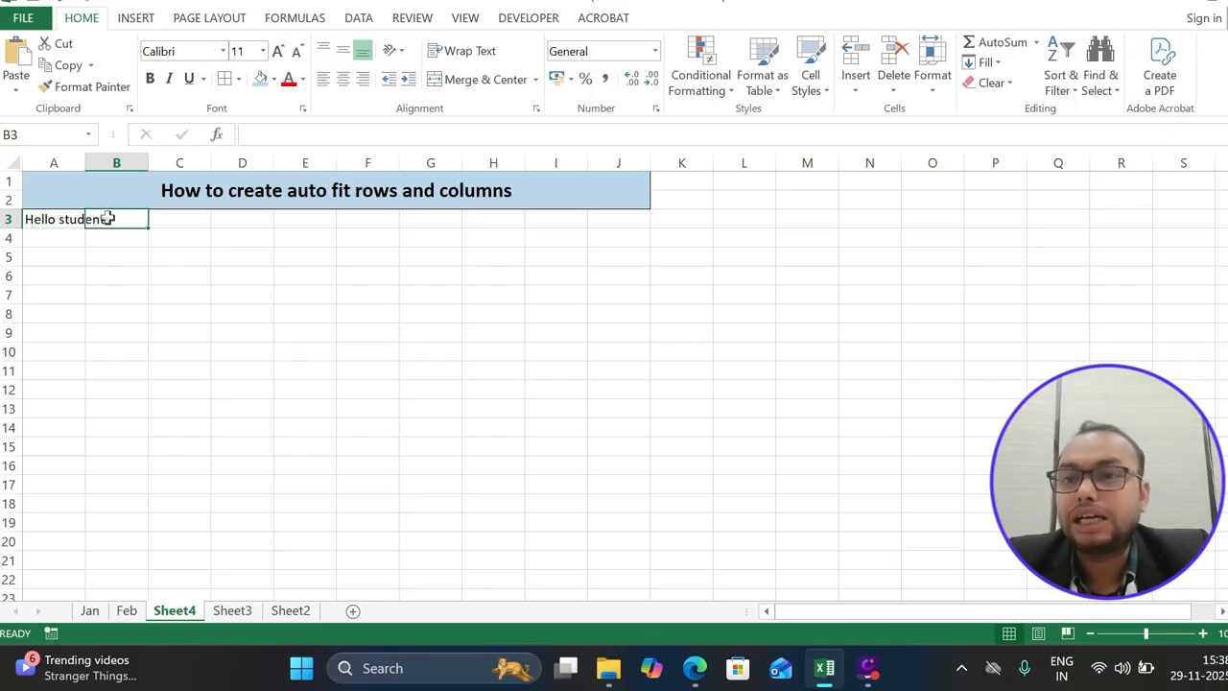
click(65, 219)
click(64, 237)
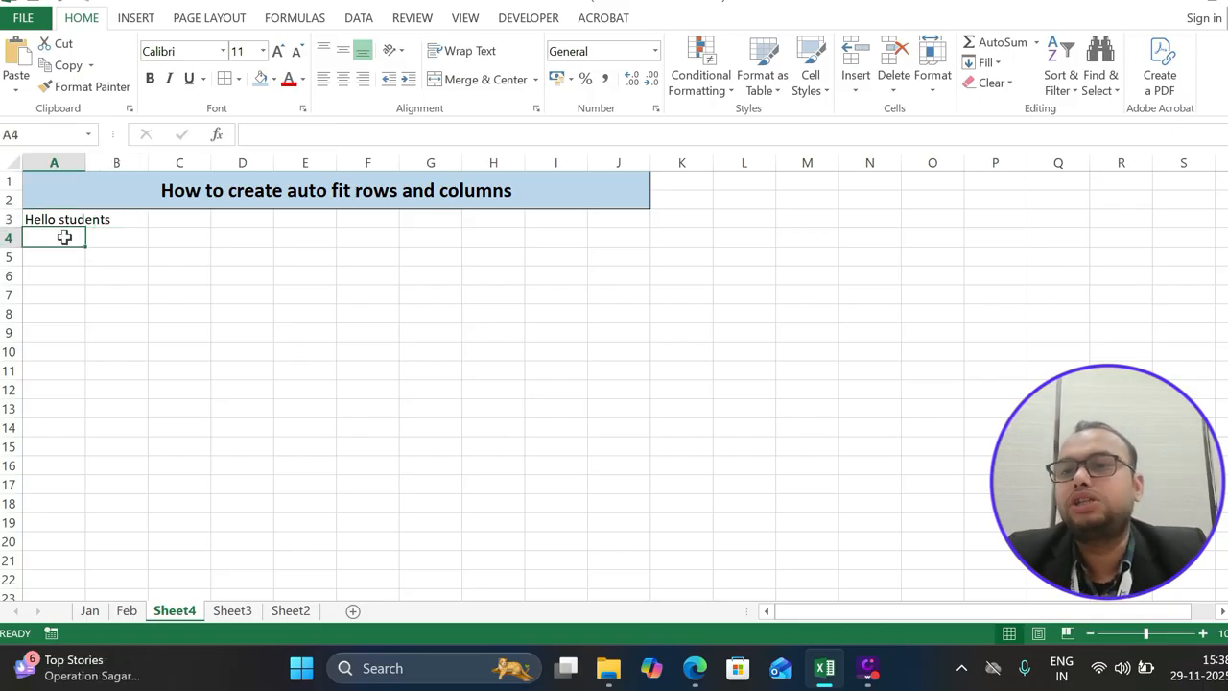
text(Hello students)
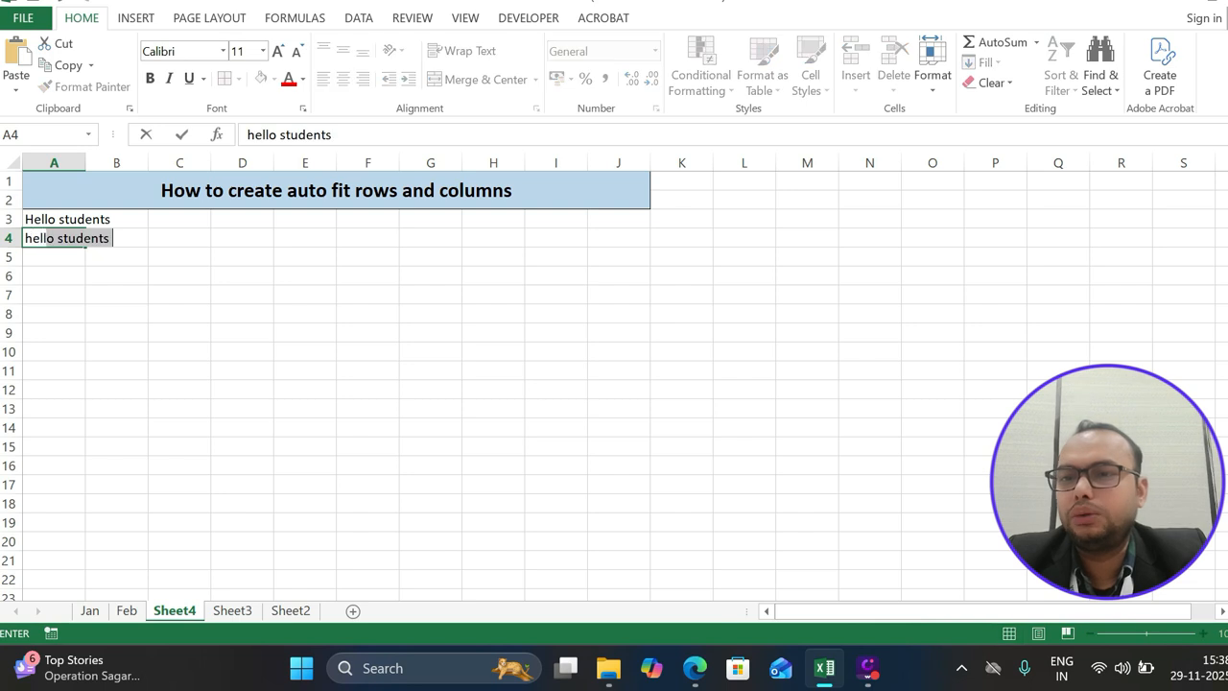
key(Return)
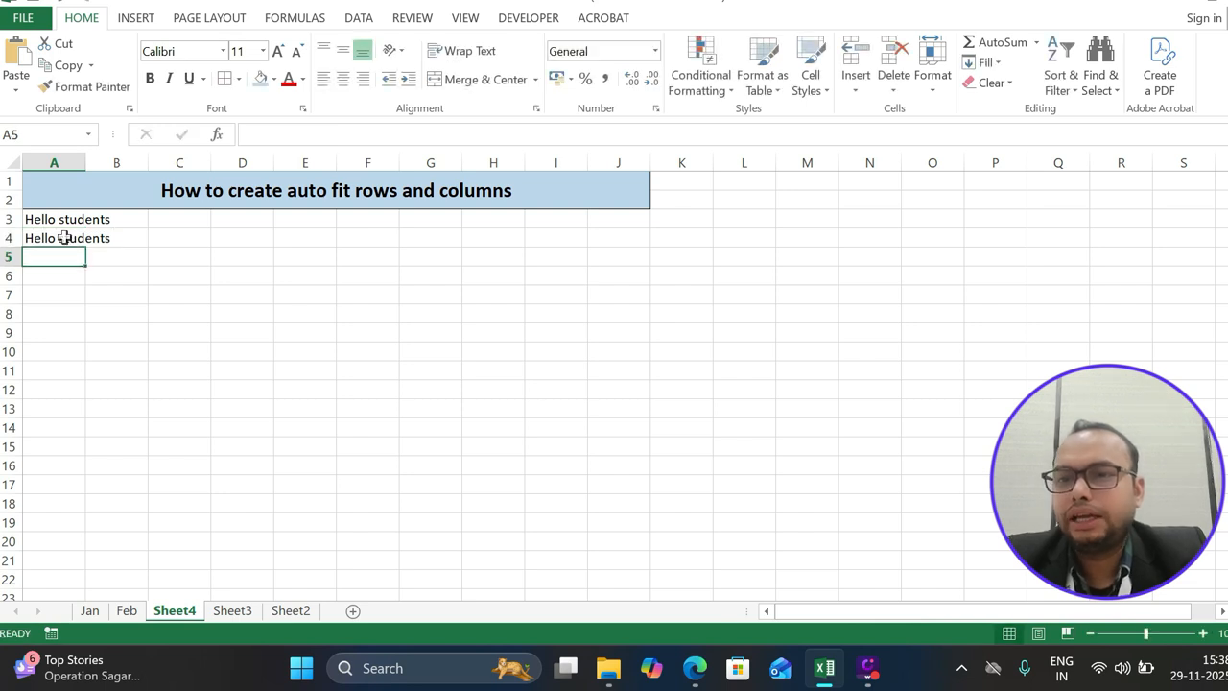
Enter "Aggregate function" in cell A5 below the two greetings.
double_click(123, 238)
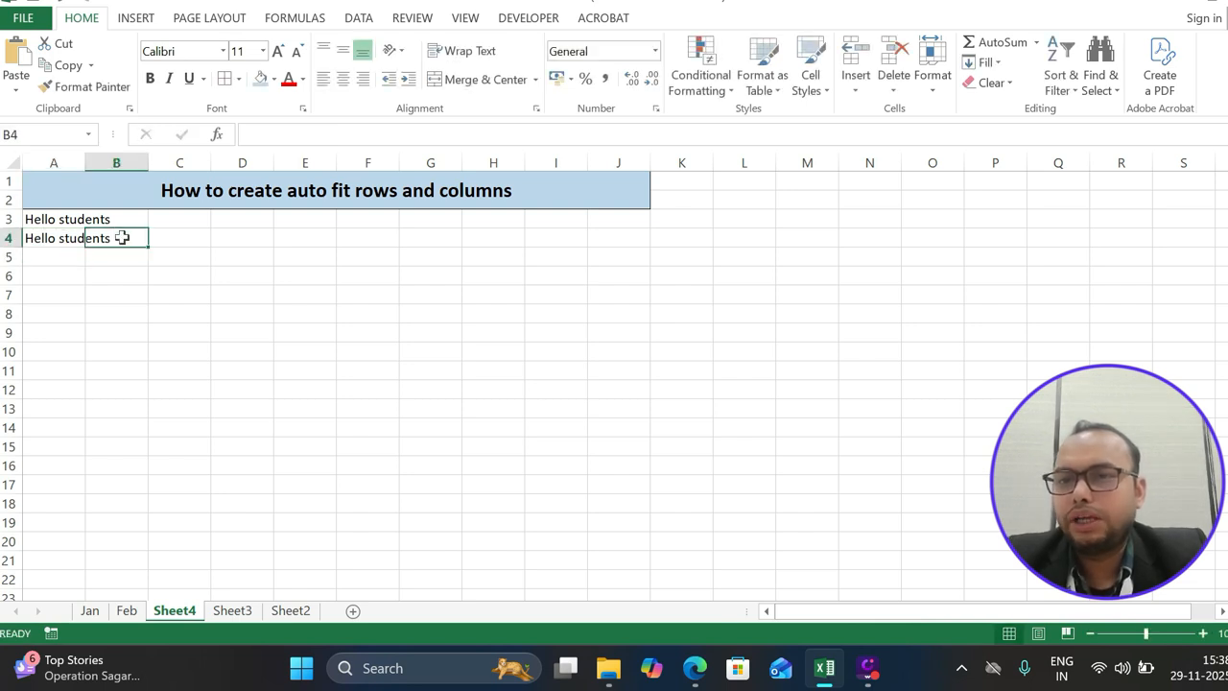
click(190, 292)
click(56, 272)
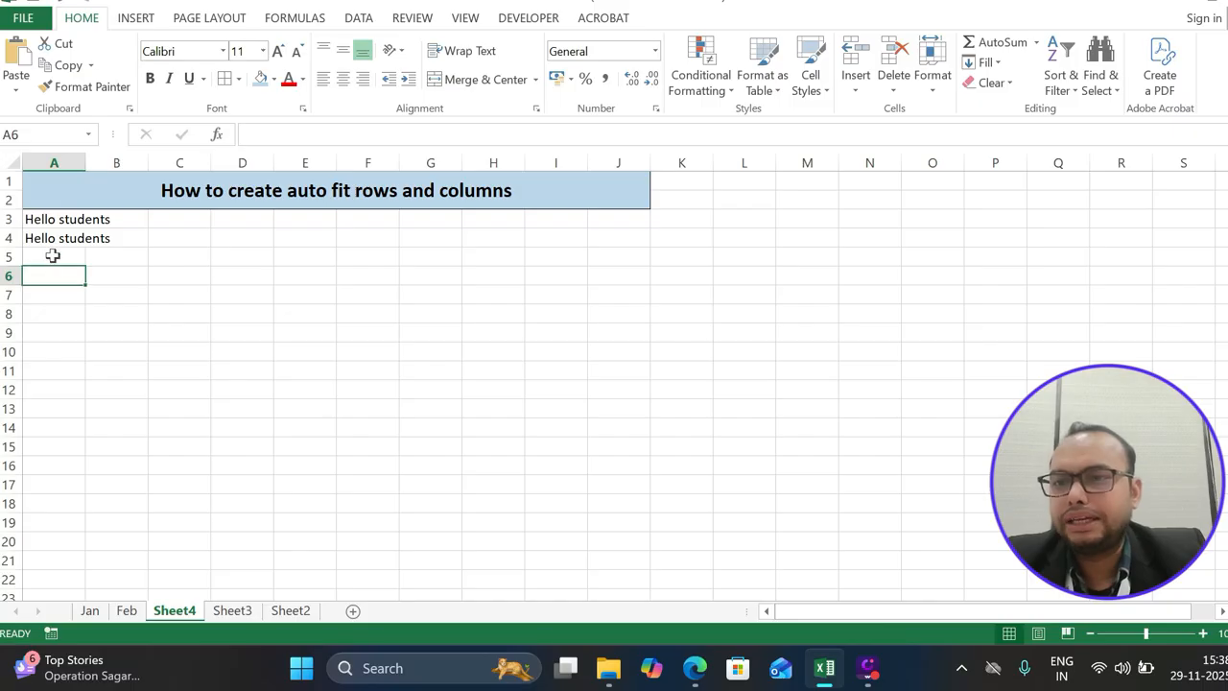
click(52, 254)
text(Aggr)
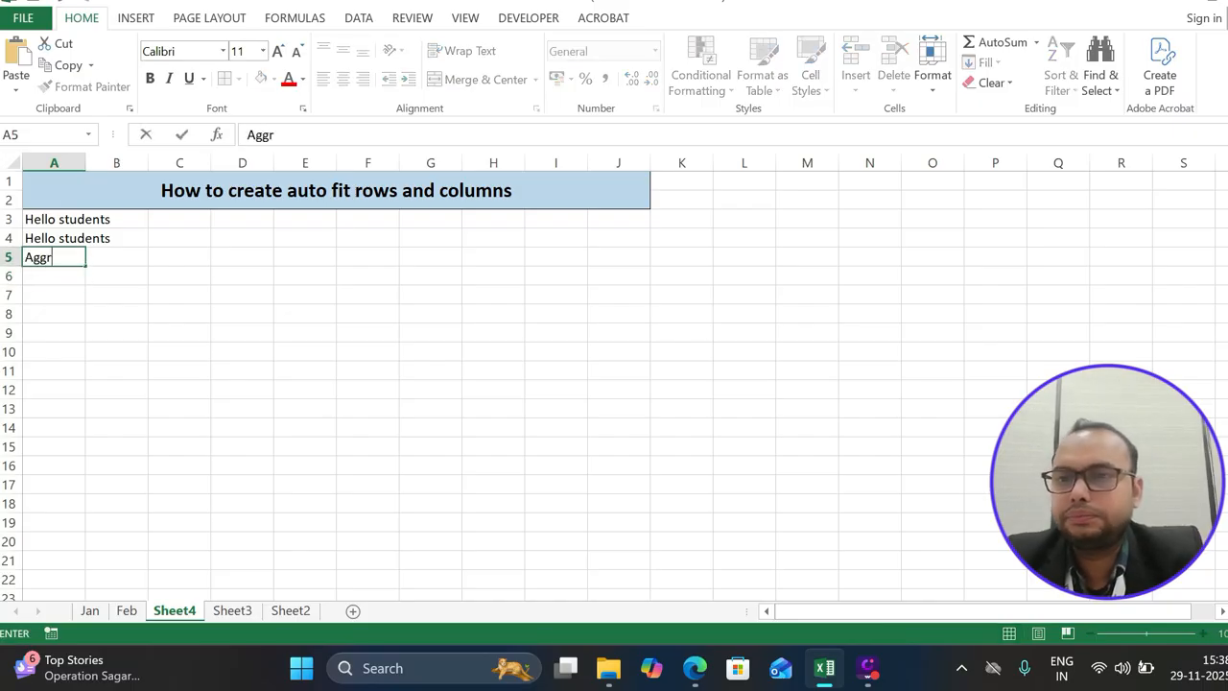
text(egate f)
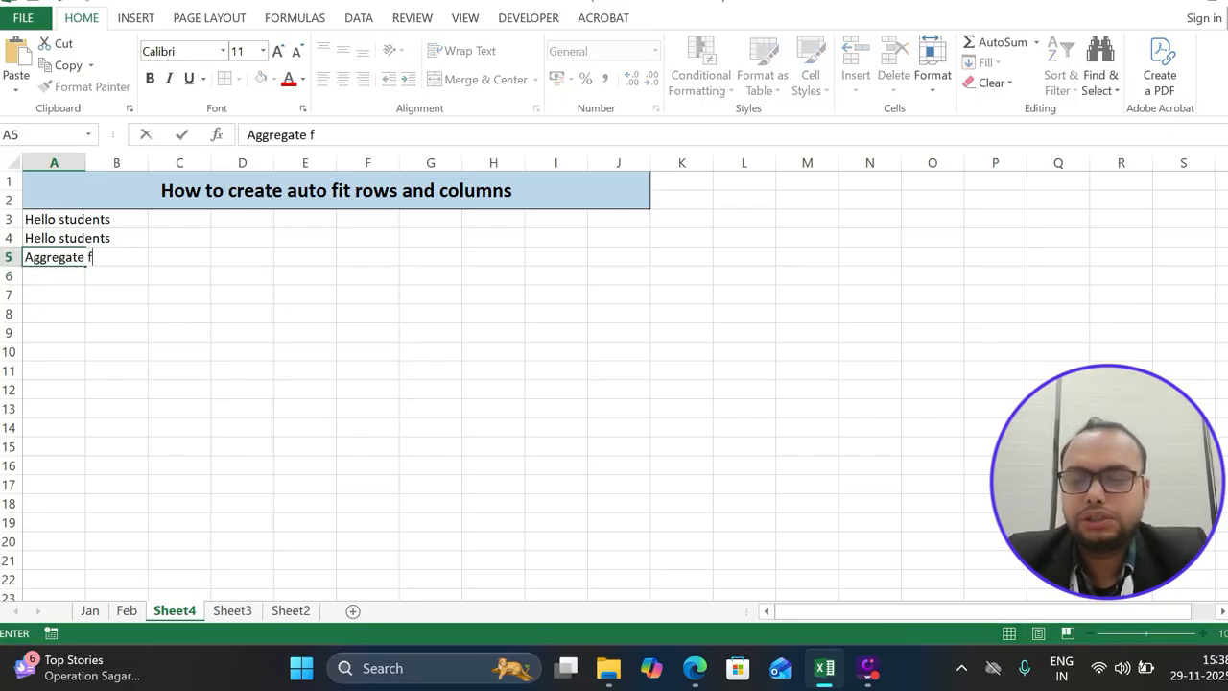
text(unction)
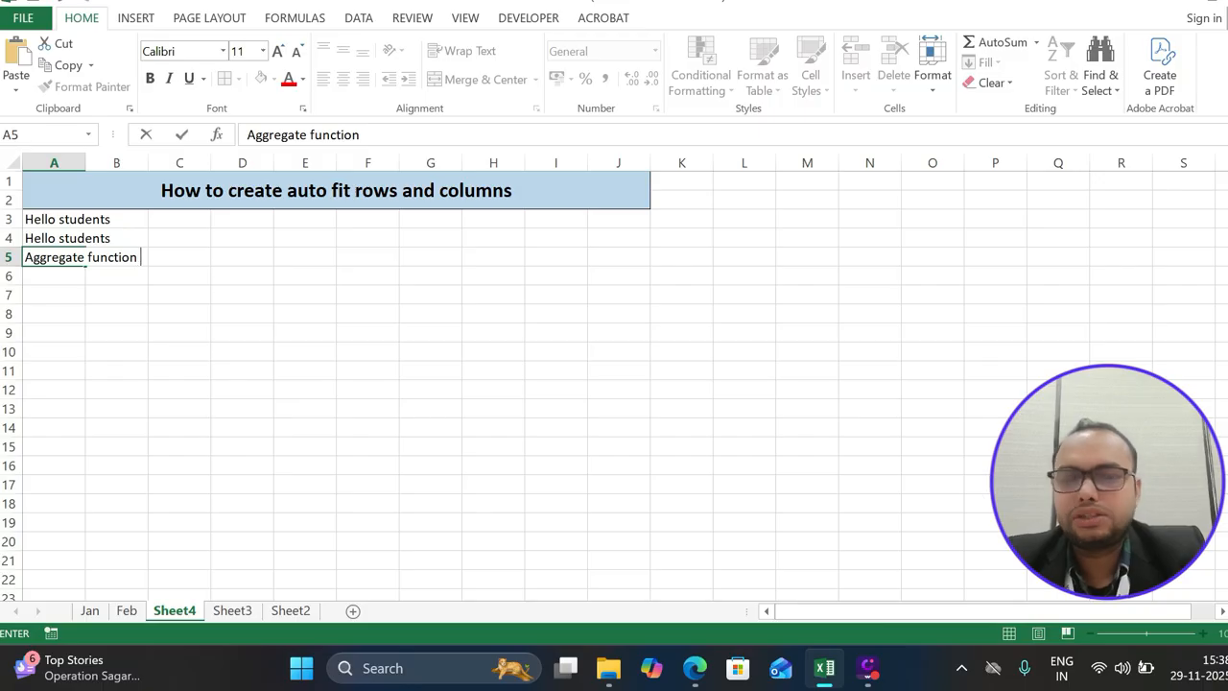
key(Return)
Check how the entries spill into column B, and auto-fit column A to its contents.
click(113, 259)
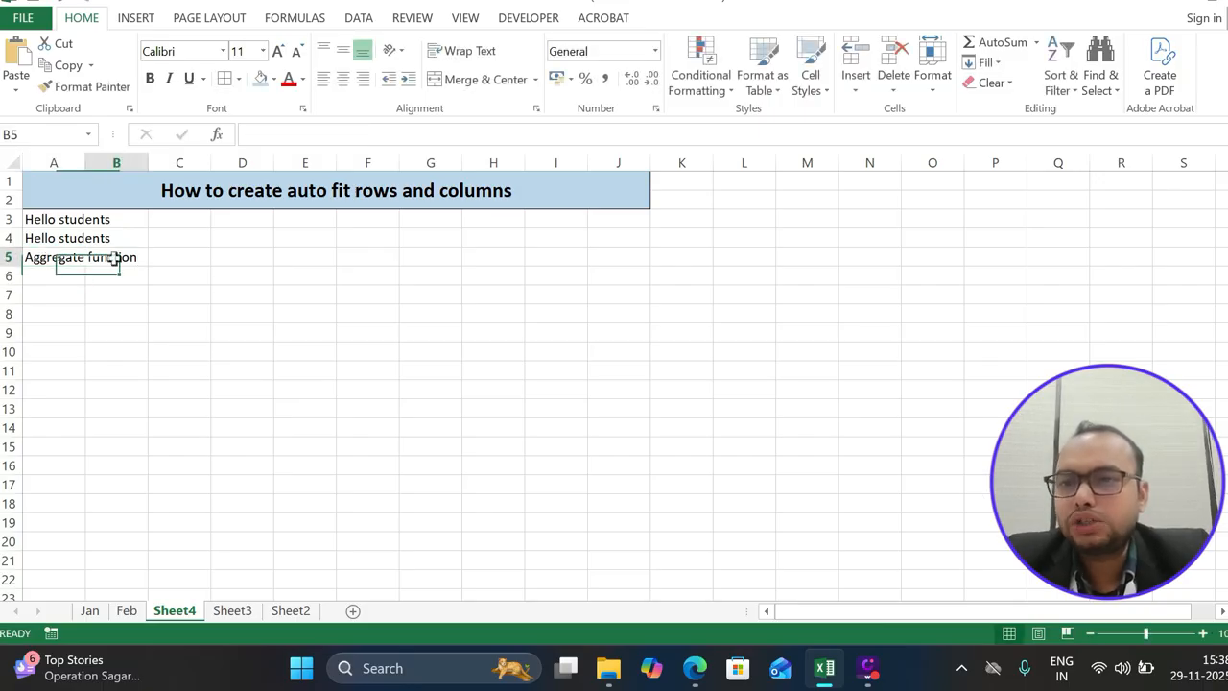
click(55, 223)
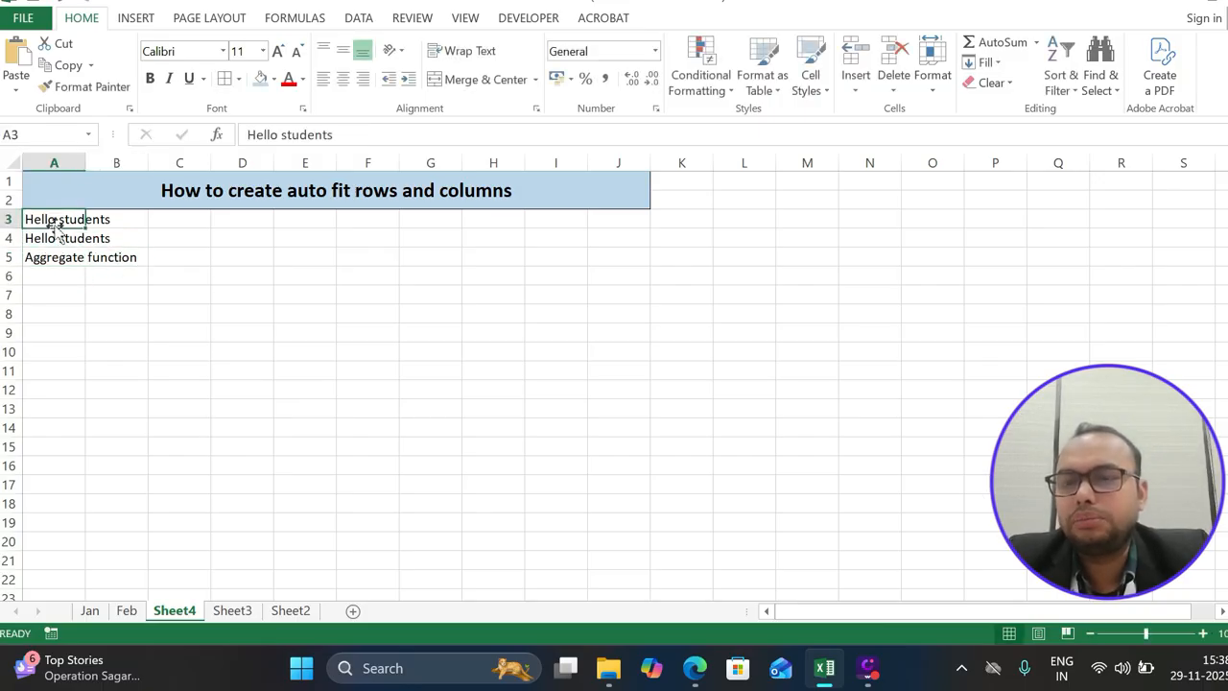
drag(84, 163, 84, 162)
double_click(84, 162)
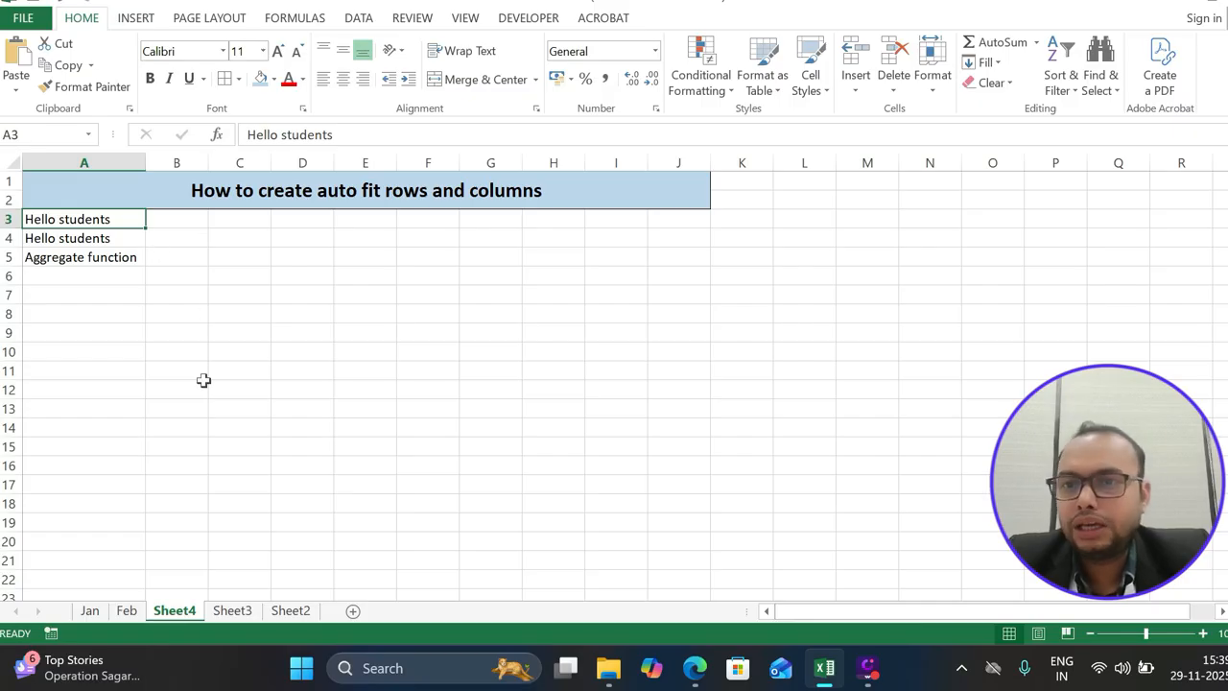
Open the VBA code of Sheet4 and insert the Worksheet_SelectionChange event procedure.
right_click(182, 616)
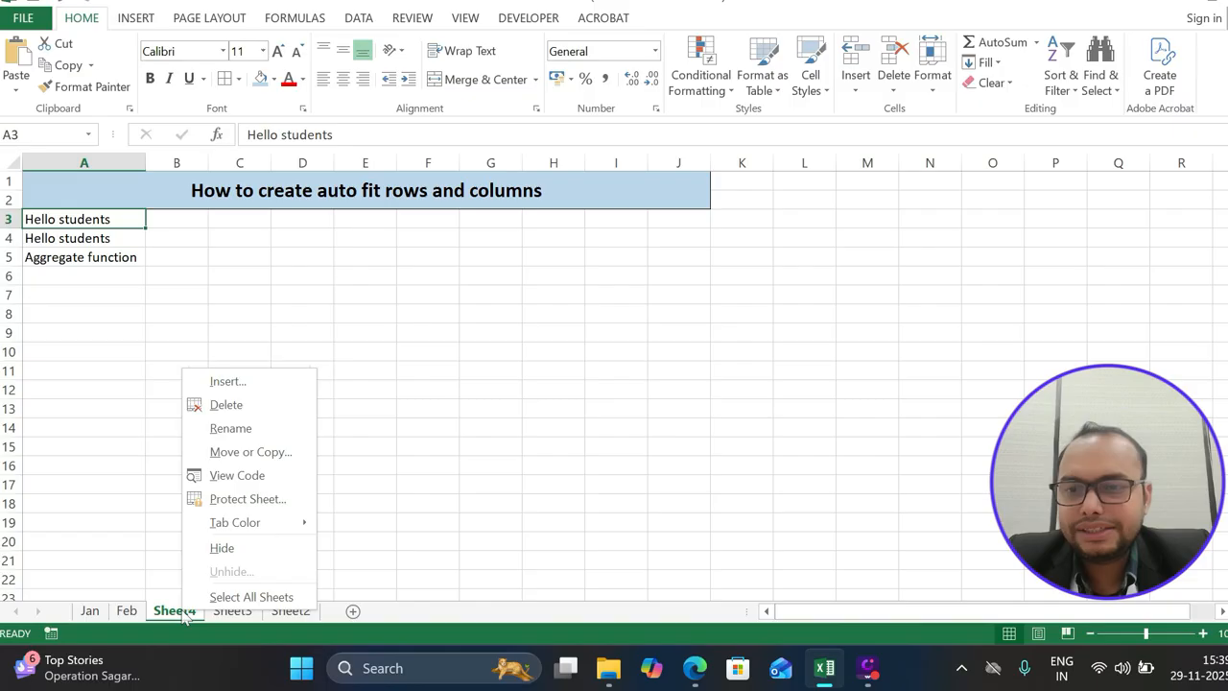
click(248, 476)
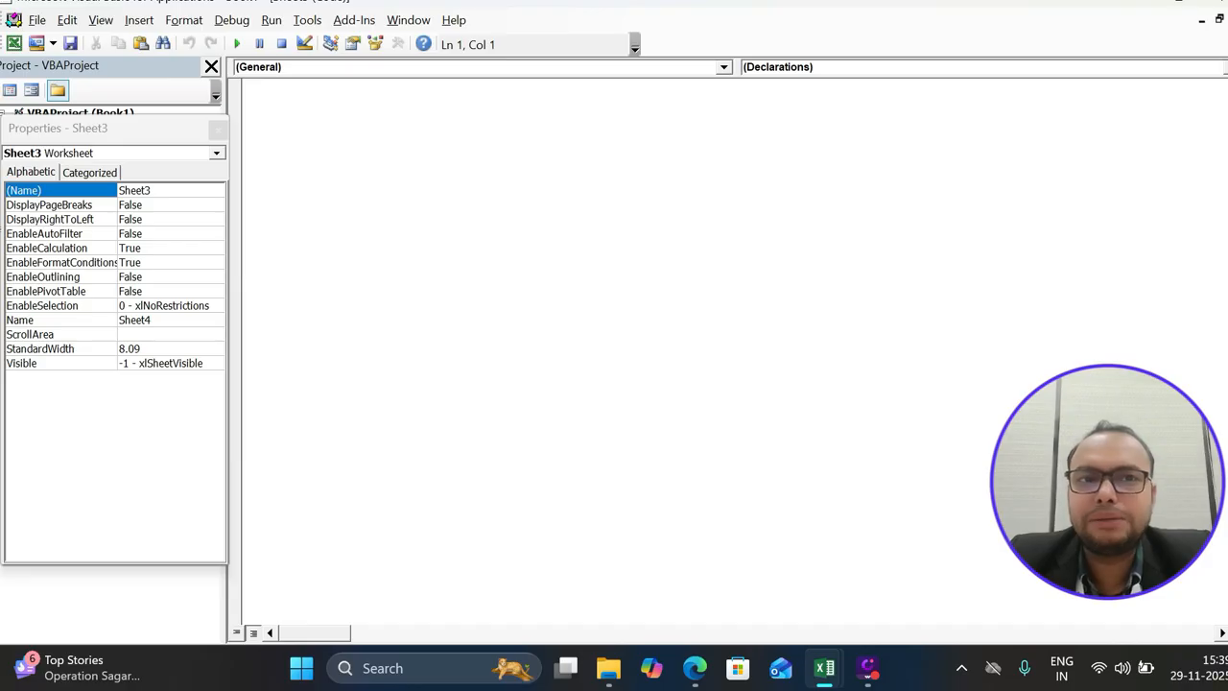
click(724, 68)
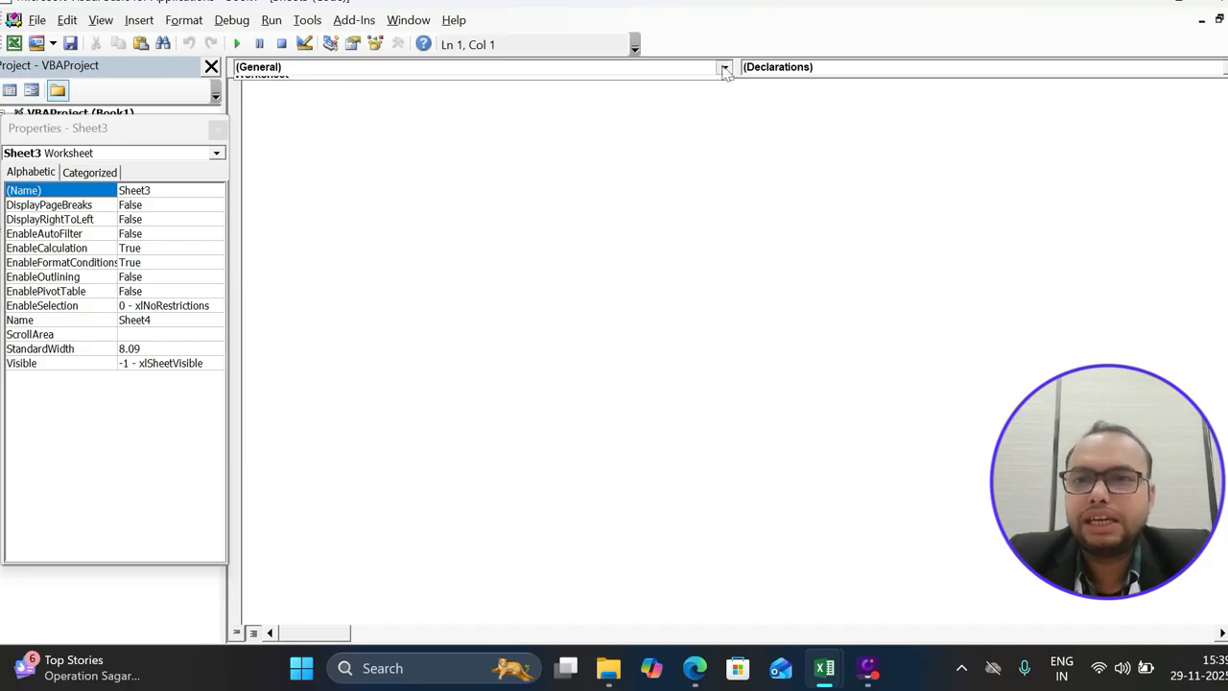
click(583, 102)
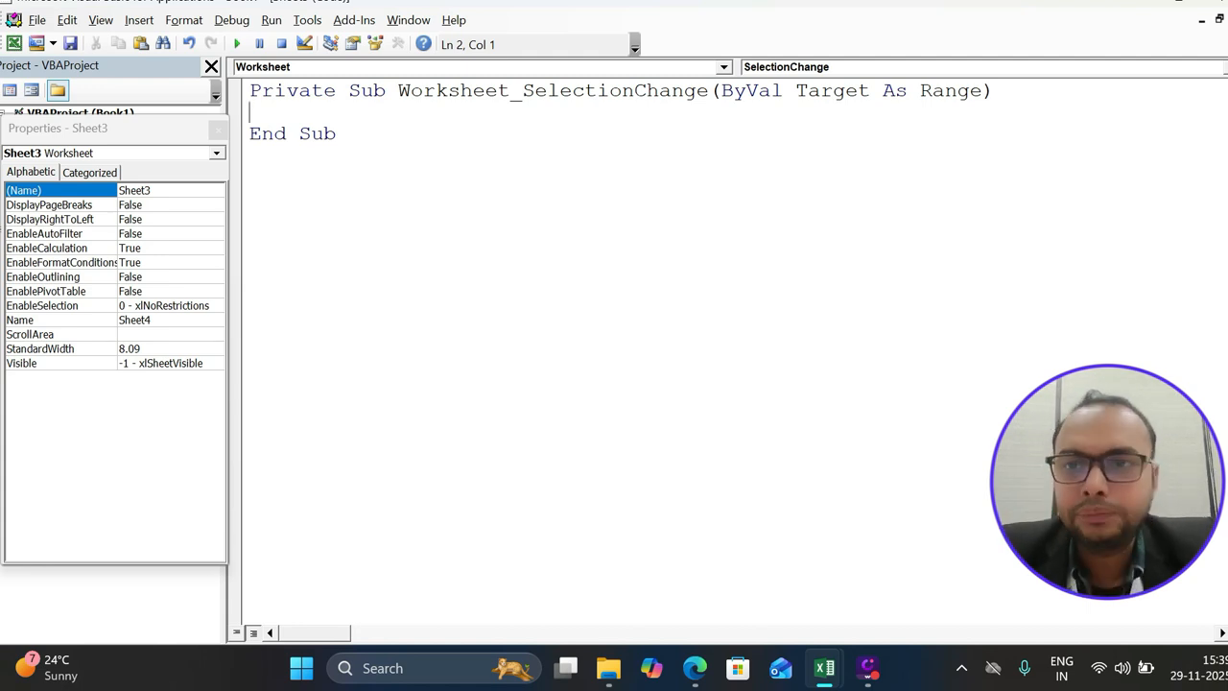
Write the statement Cells.EntireColumn.AutoFit inside the SelectionChange procedure.
text(cells.en)
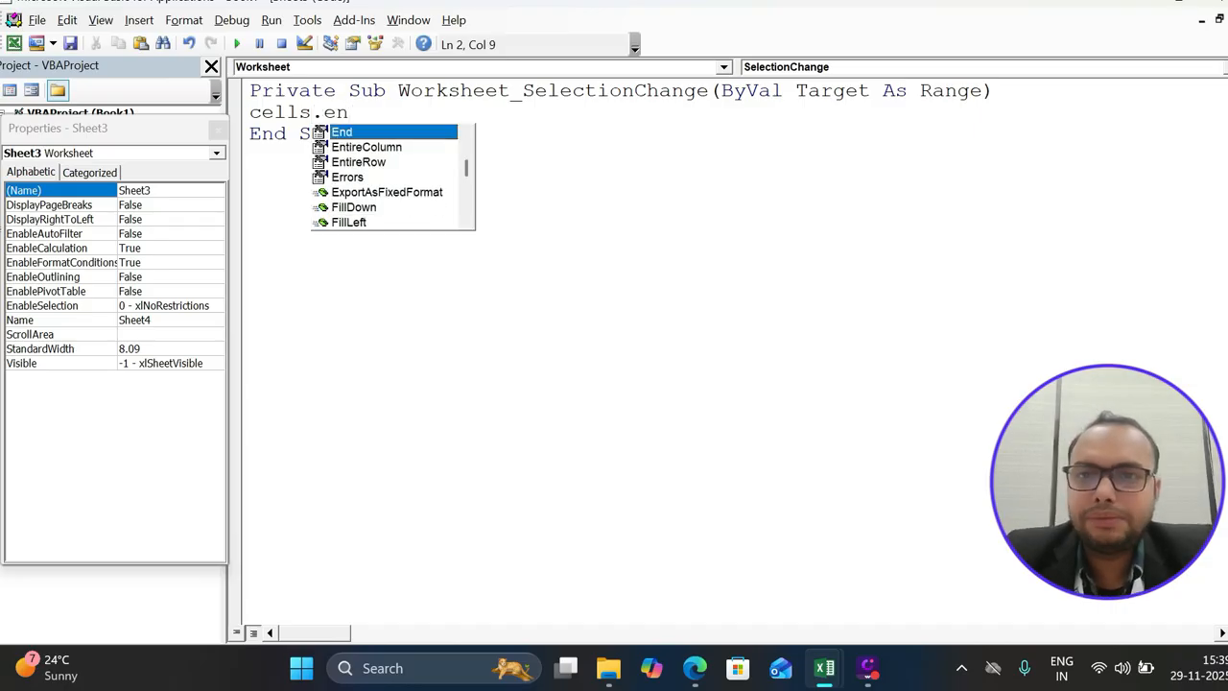
key(Down)
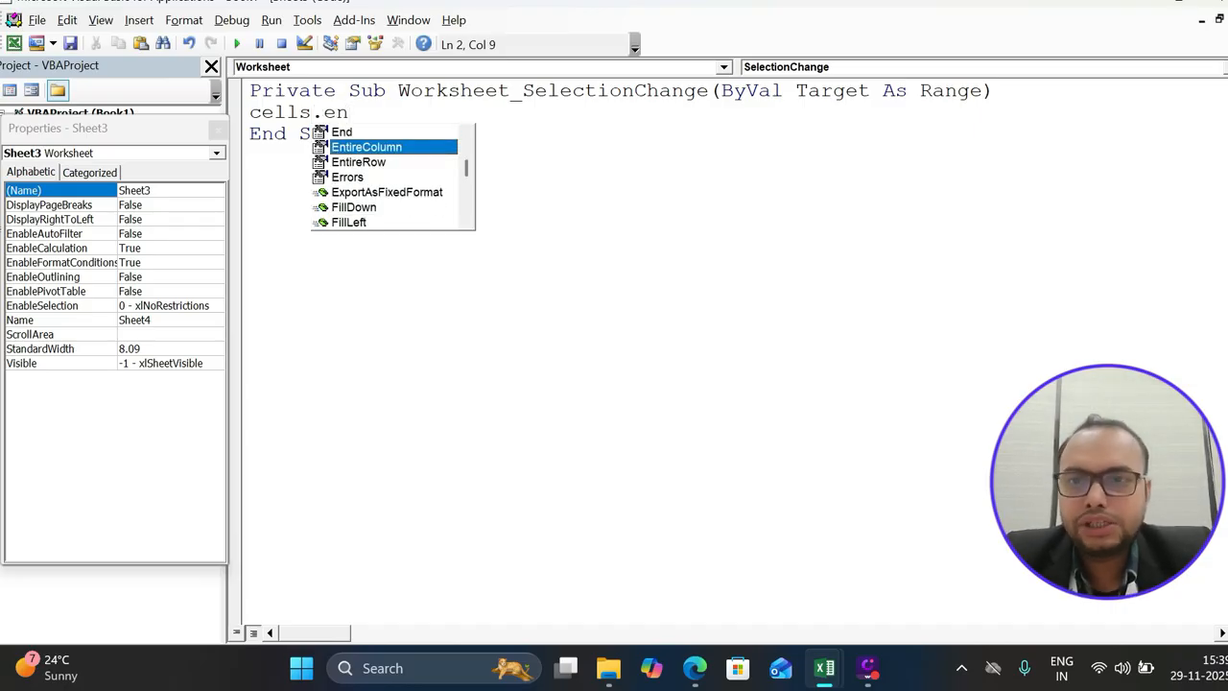
key(Return)
key(BackSpace)
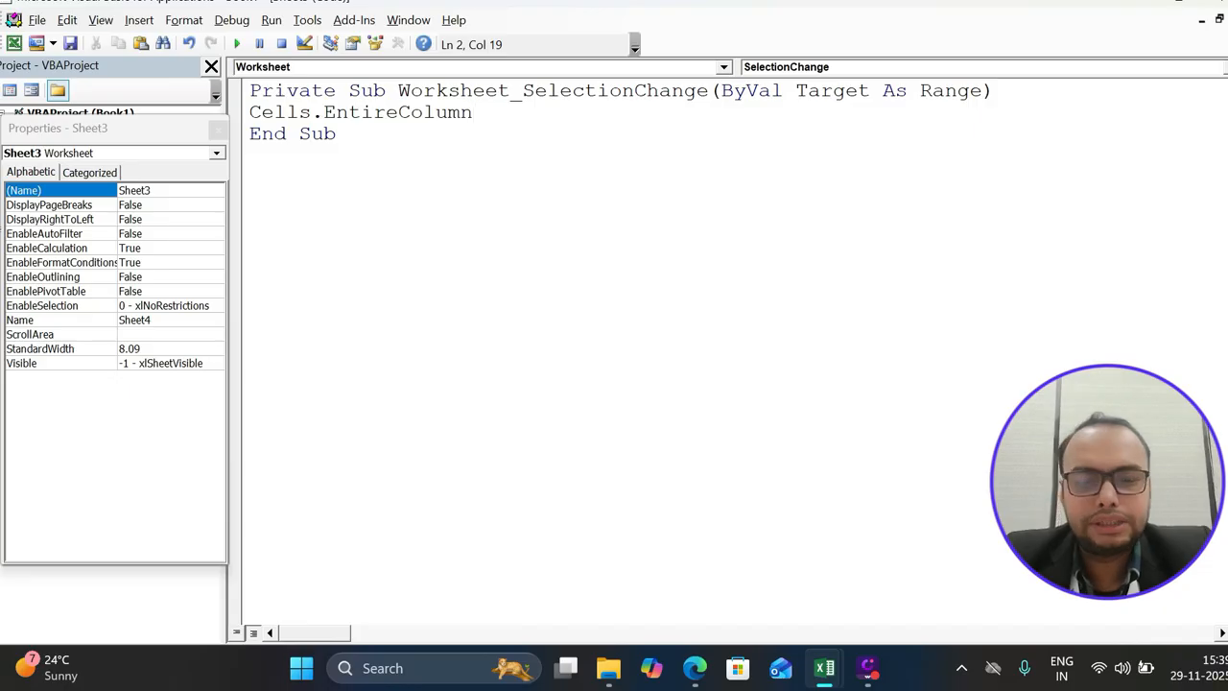
text(.)
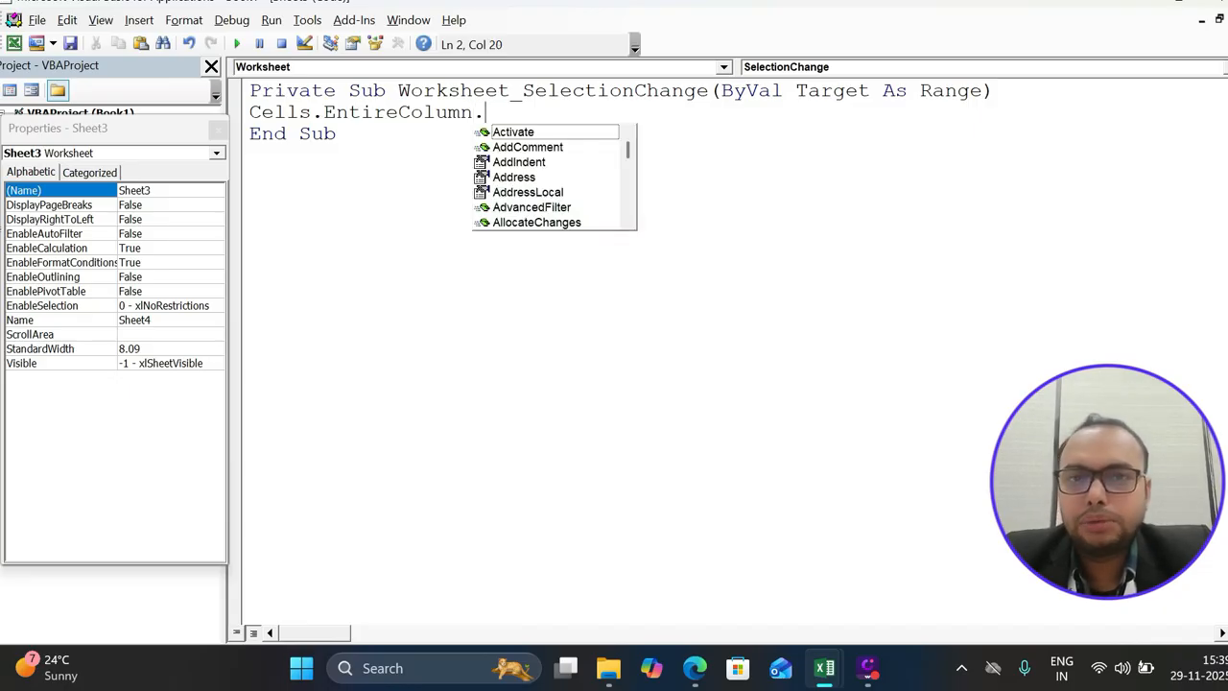
text(aut)
key(Down)
key(Down)
key(Down)
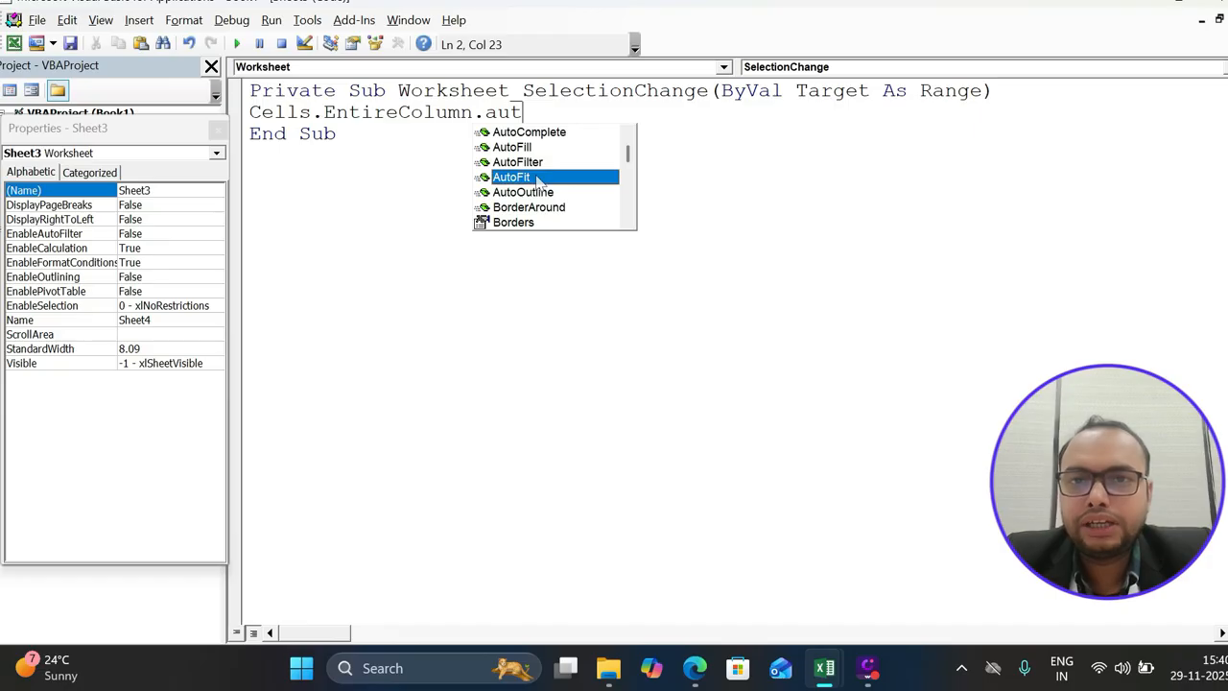
key(Return)
Add the statement Cells.EntireRow.AutoFit below the column statement, leaving no blank line before End Sub.
text(c)
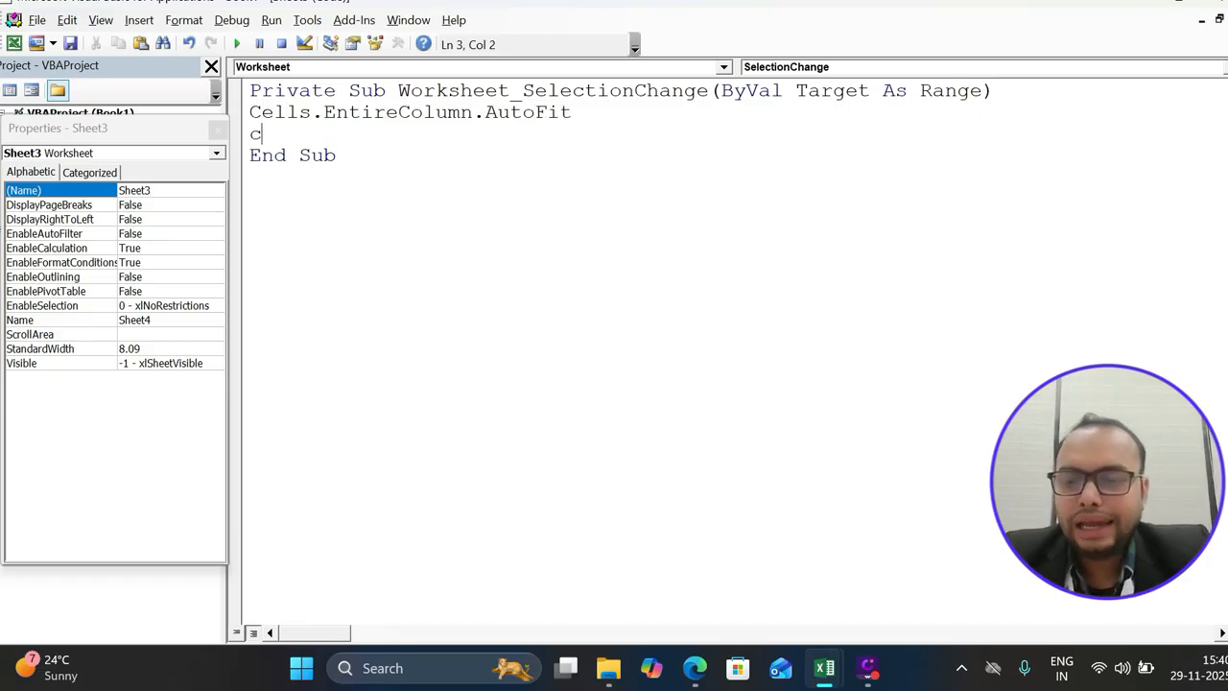
text(ells.en)
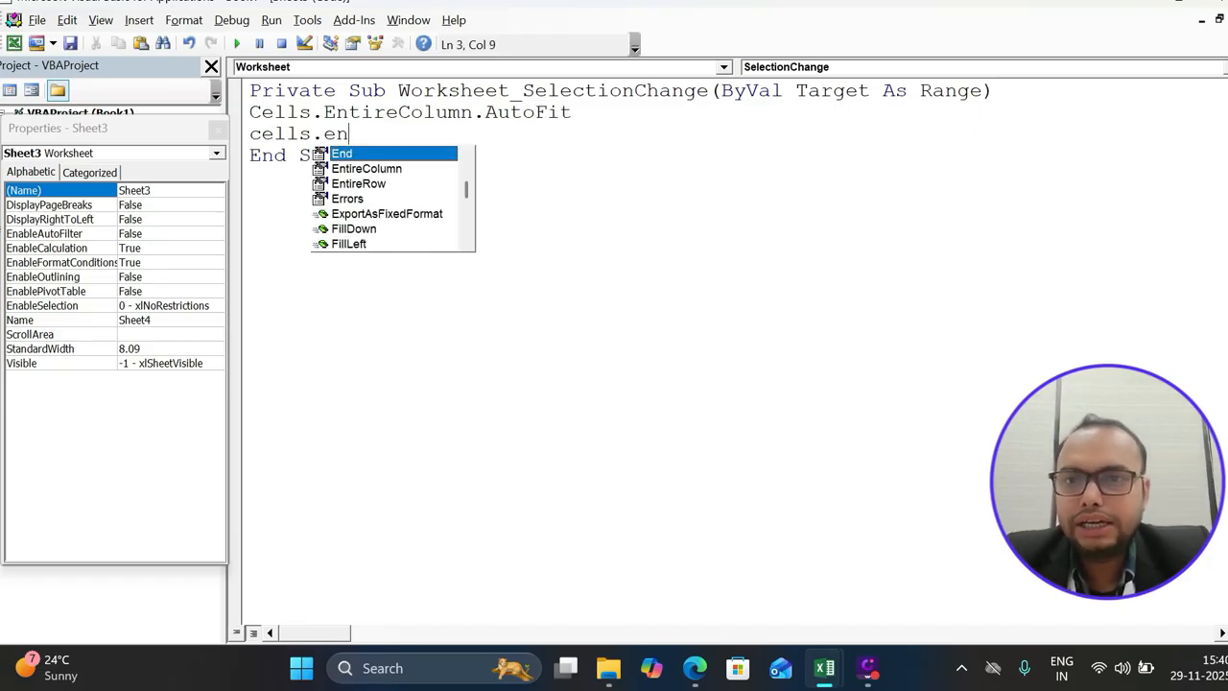
key(Down)
key(Down)
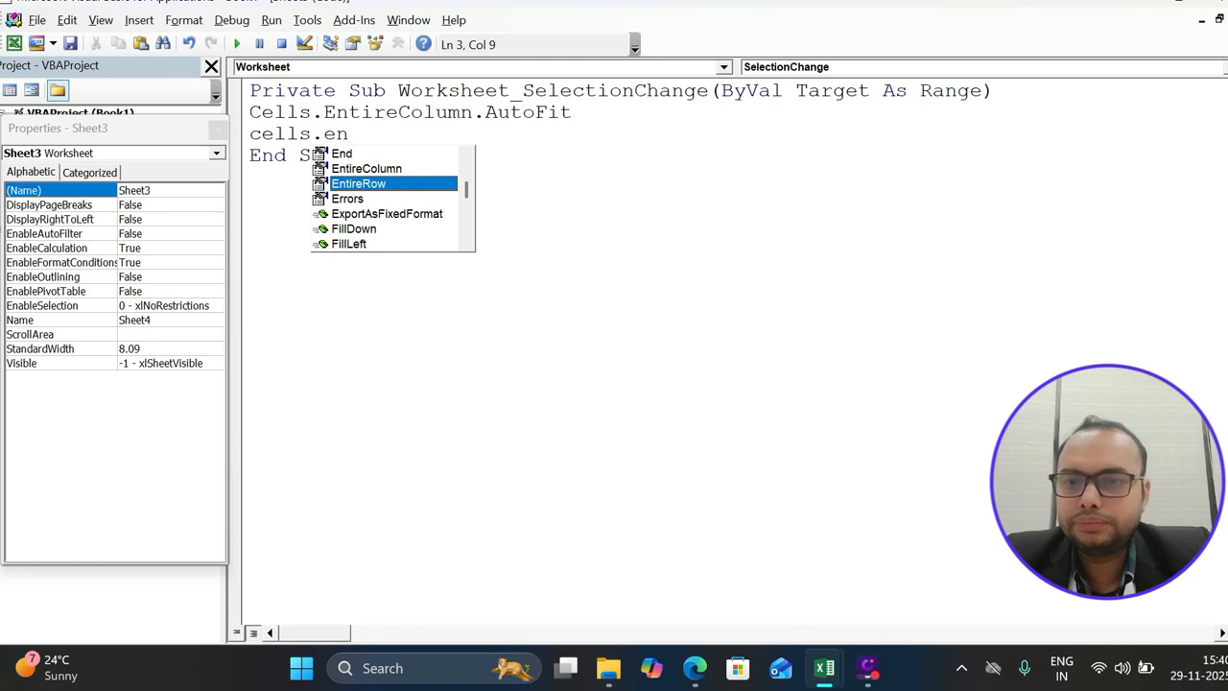
key(Tab)
text(.au)
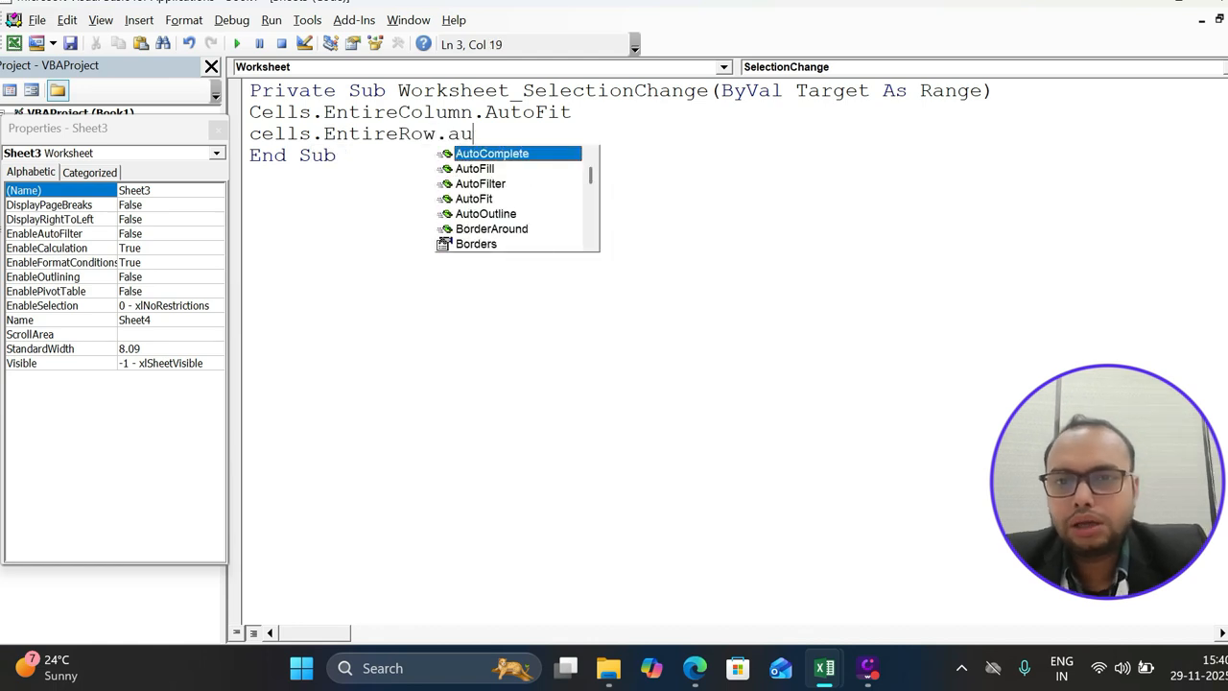
key(Down)
key(Down)
key(Down)
key(Return)
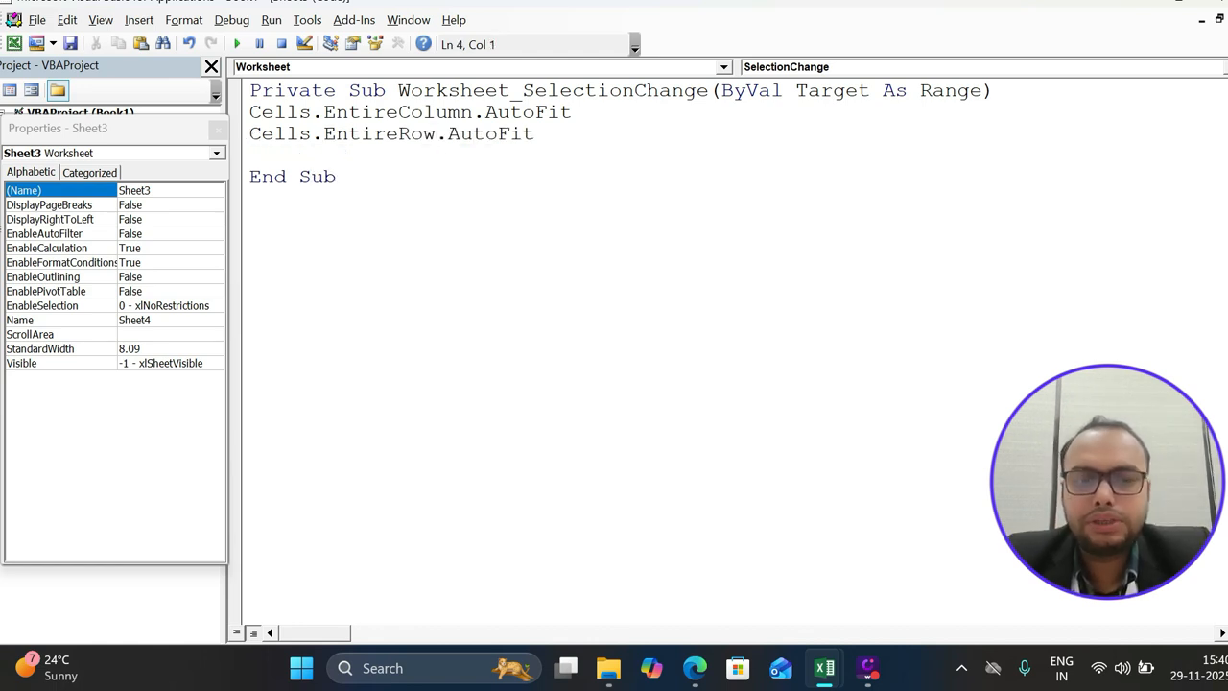
key(BackSpace)
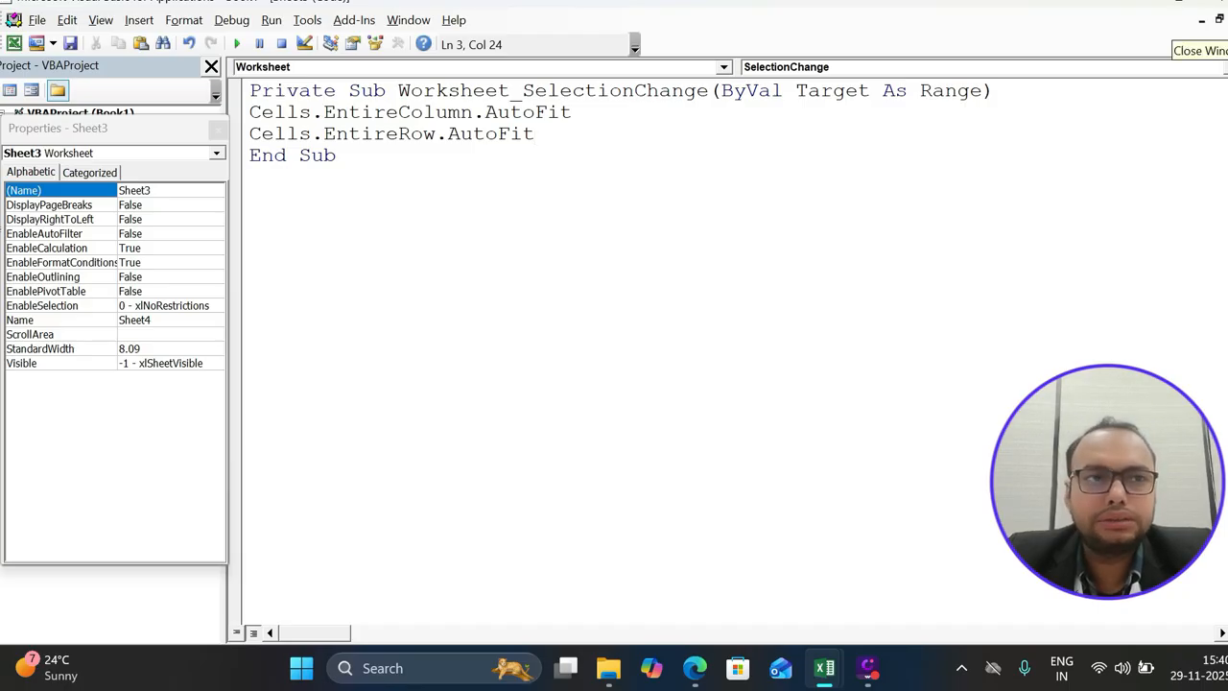
Close the code window and the Visual Basic editor, and select cell F9 on Sheet4.
click(1220, 20)
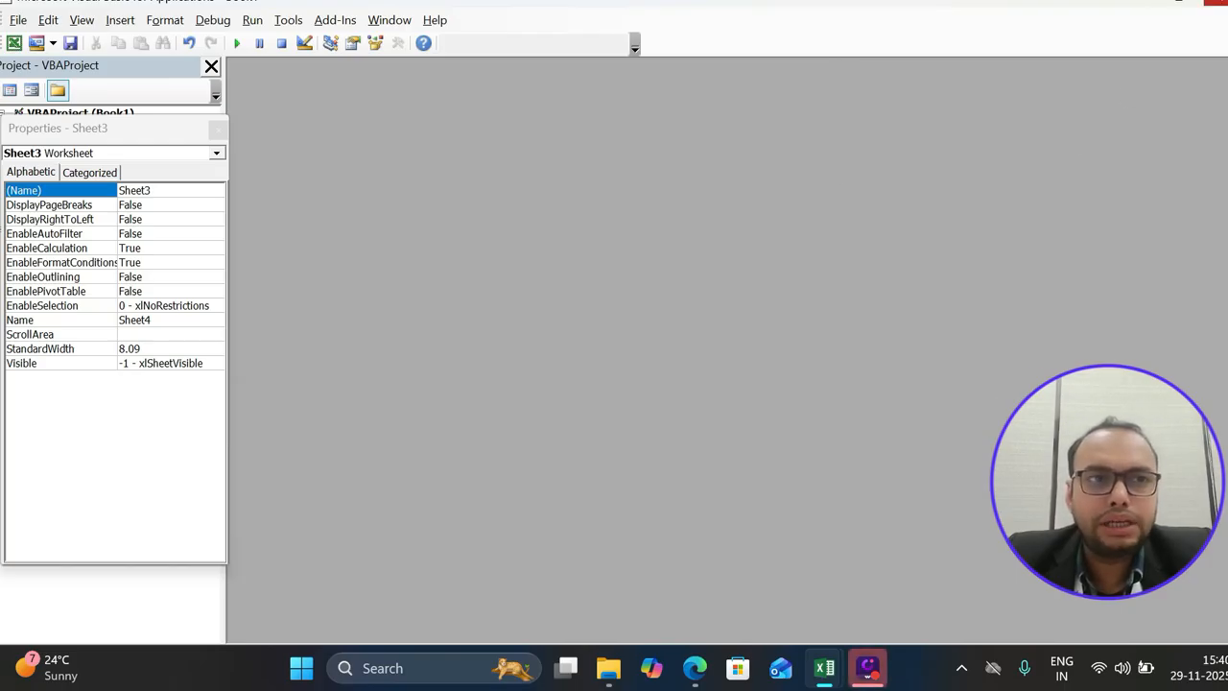
click(1203, 3)
click(438, 335)
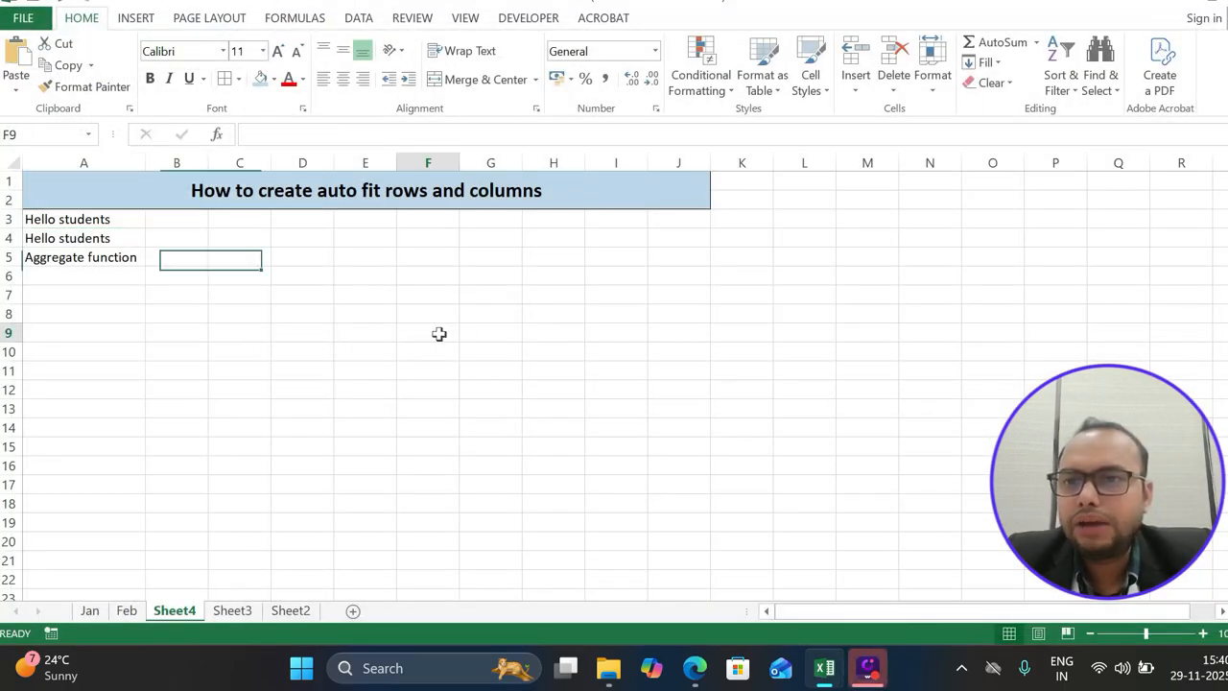
Enter the headings "Stu_Name", "Program" and "Email" in cells B3, C3 and D3.
click(178, 222)
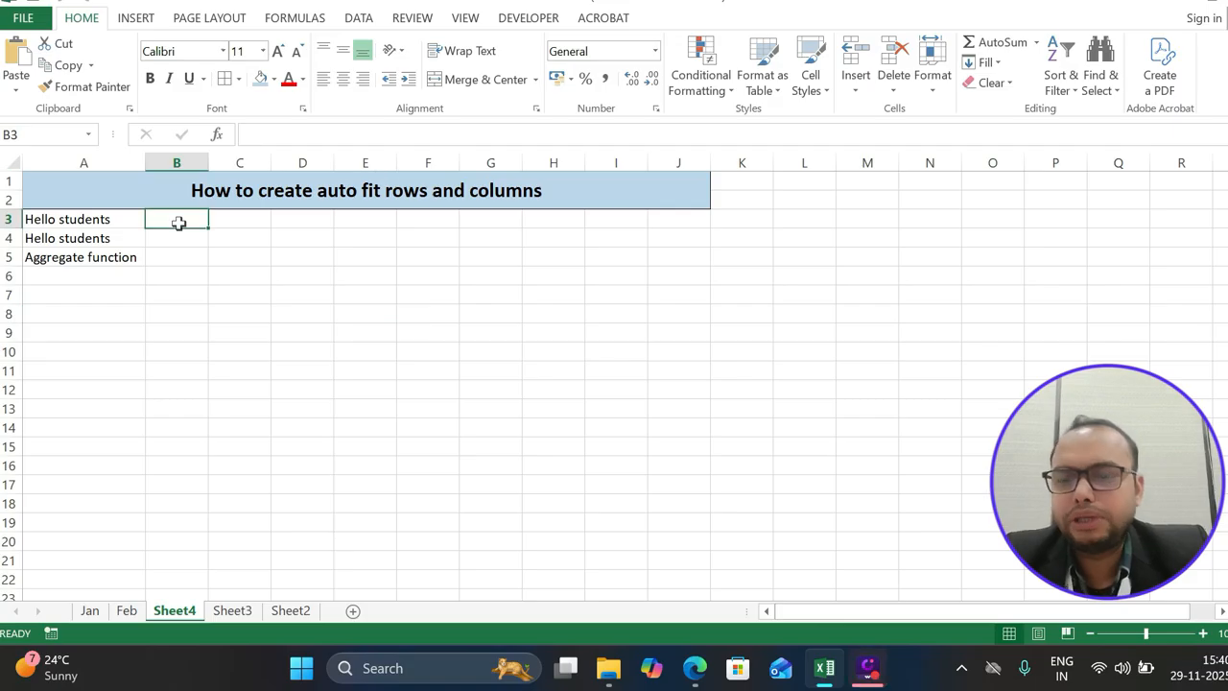
text(Stu)
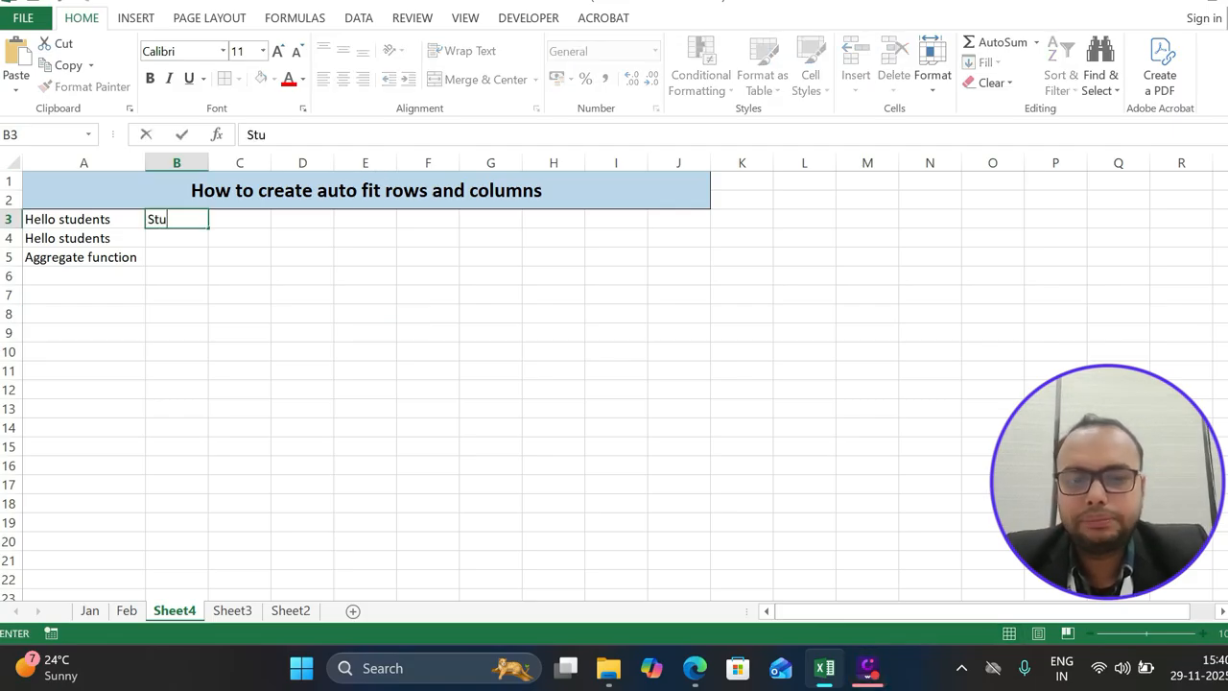
text(_Name)
key(Return)
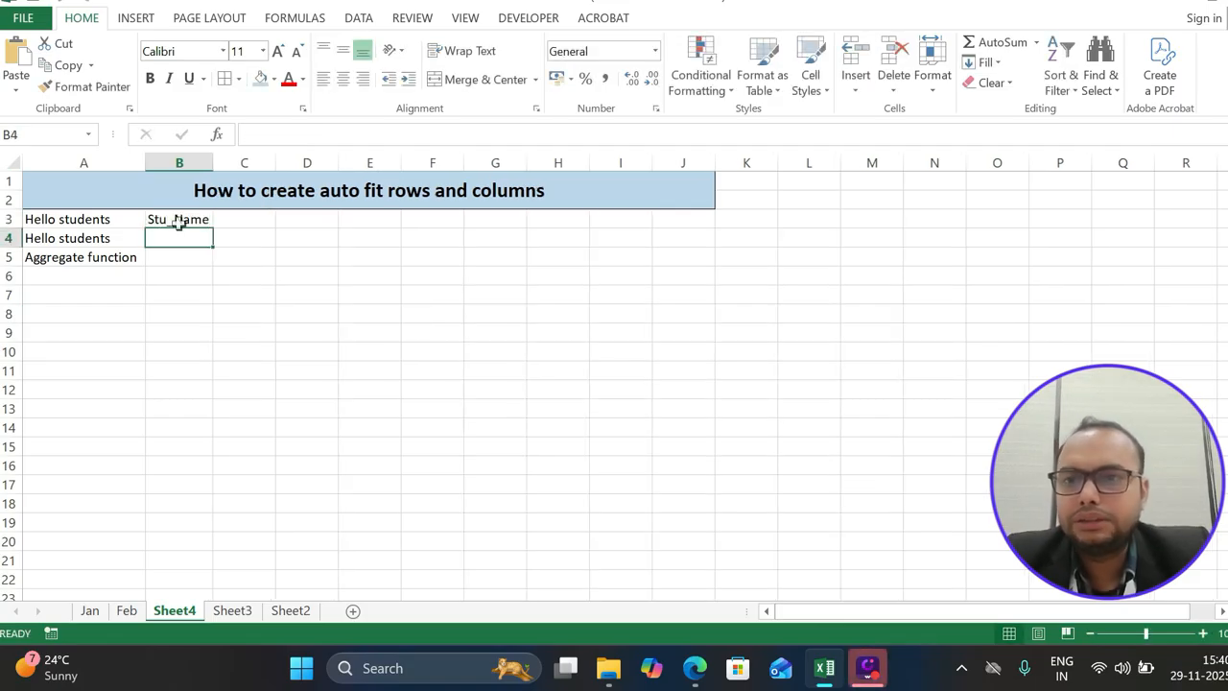
click(233, 219)
text(Pro)
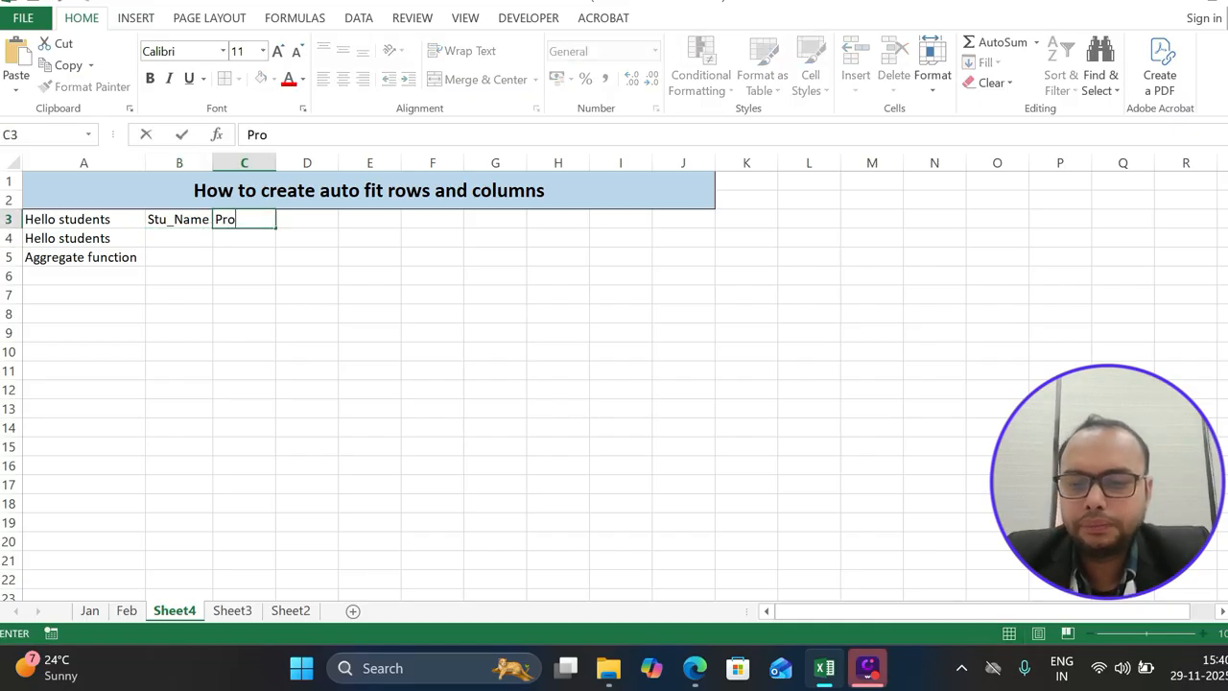
text(gram)
key(Return)
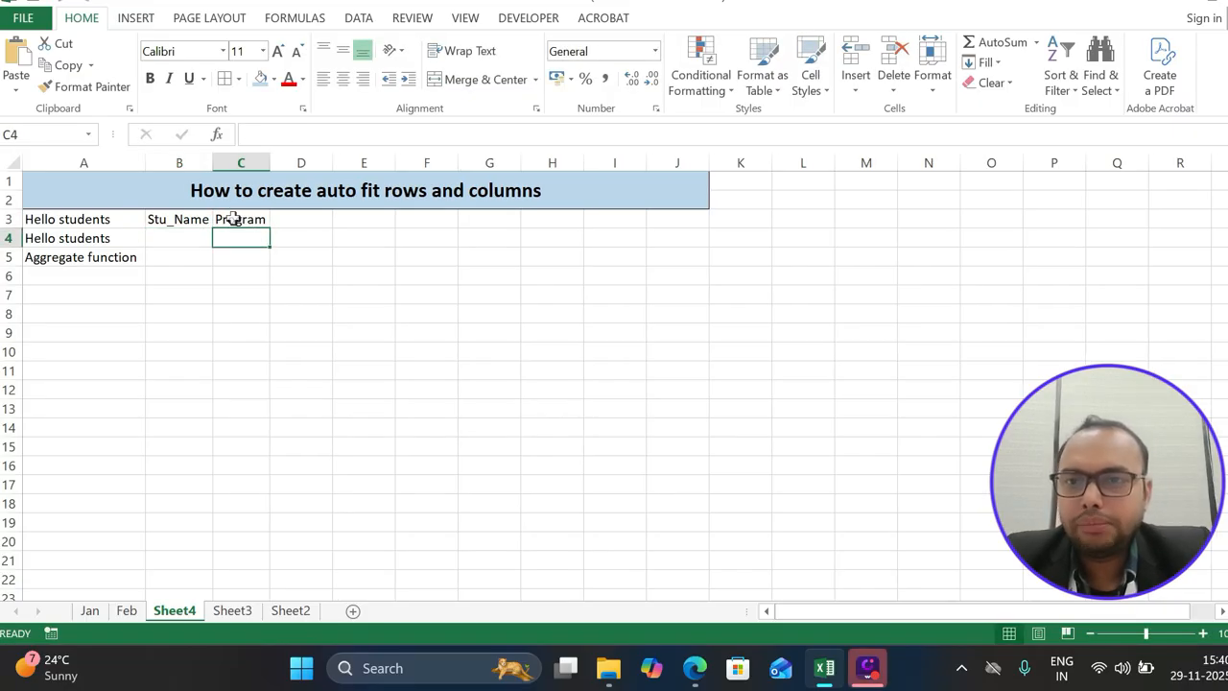
click(281, 218)
text(Emai)
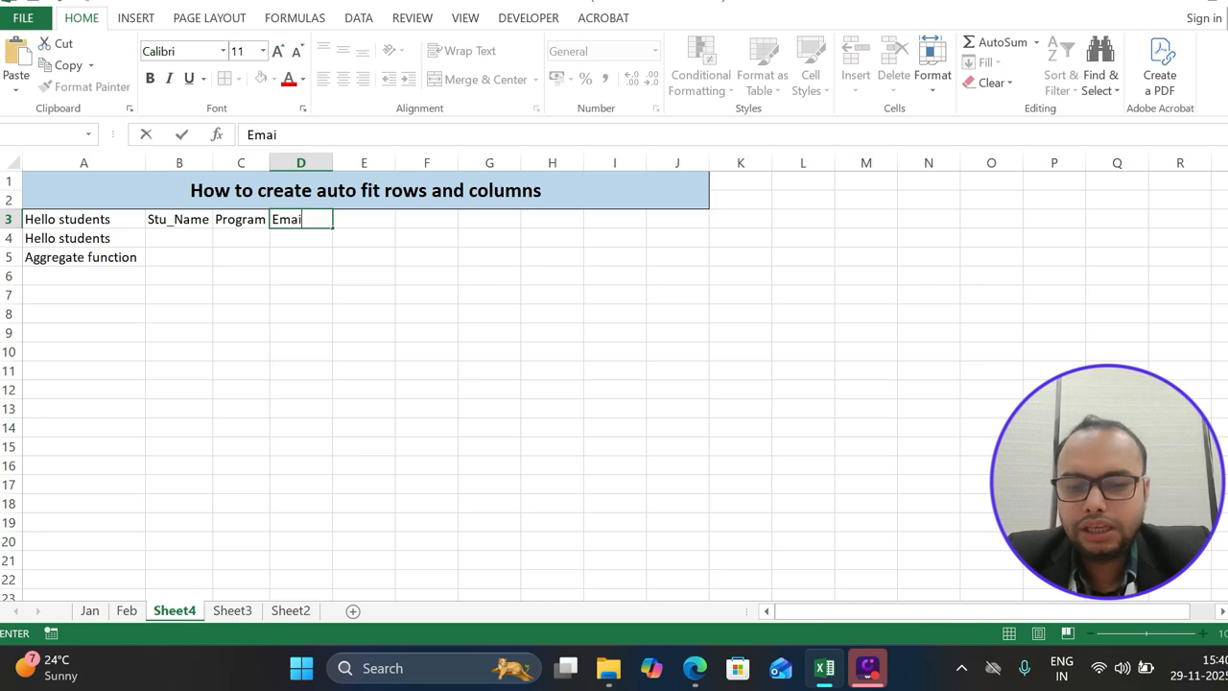
text(l)
key(Return)
click(413, 252)
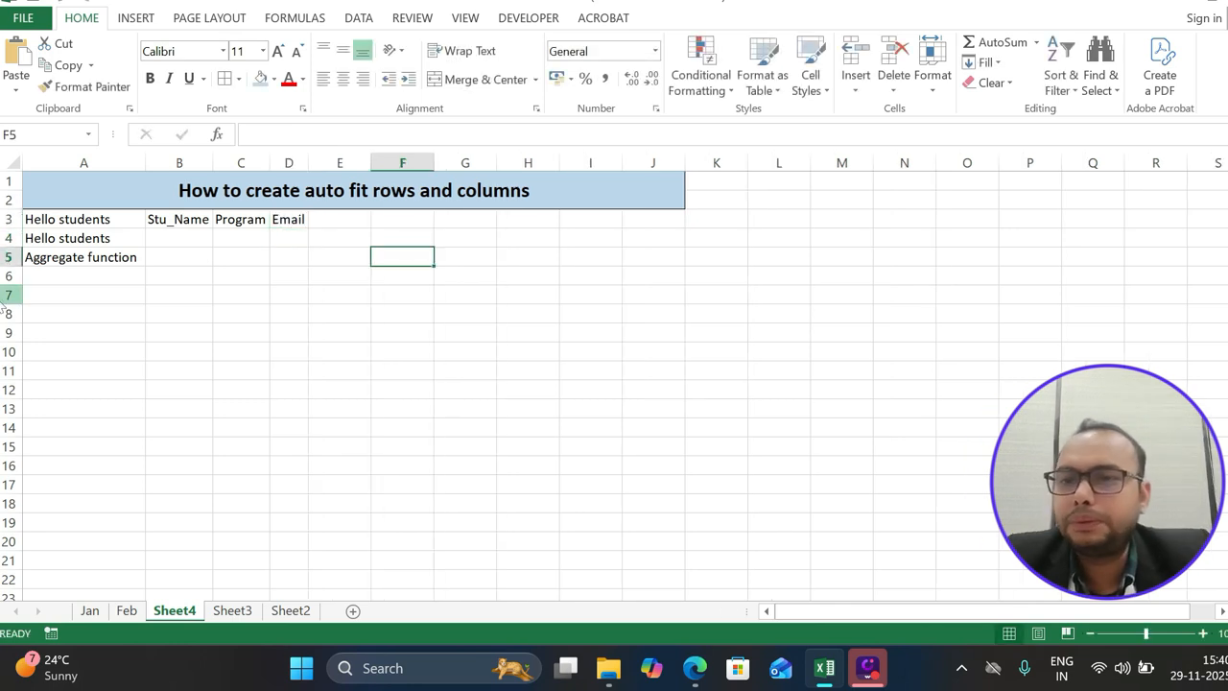
Widen column D by hand to test the automatic fitting, and restore its width.
drag(308, 163, 664, 192)
key(Return)
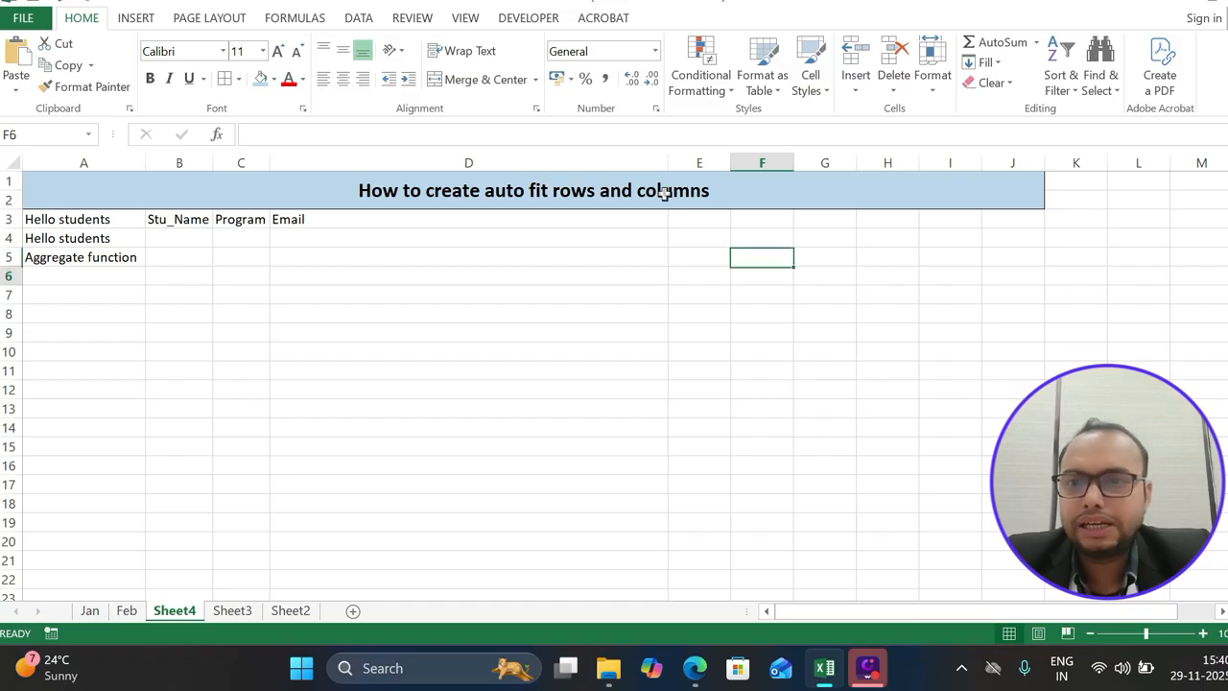
key(ctrl+z)
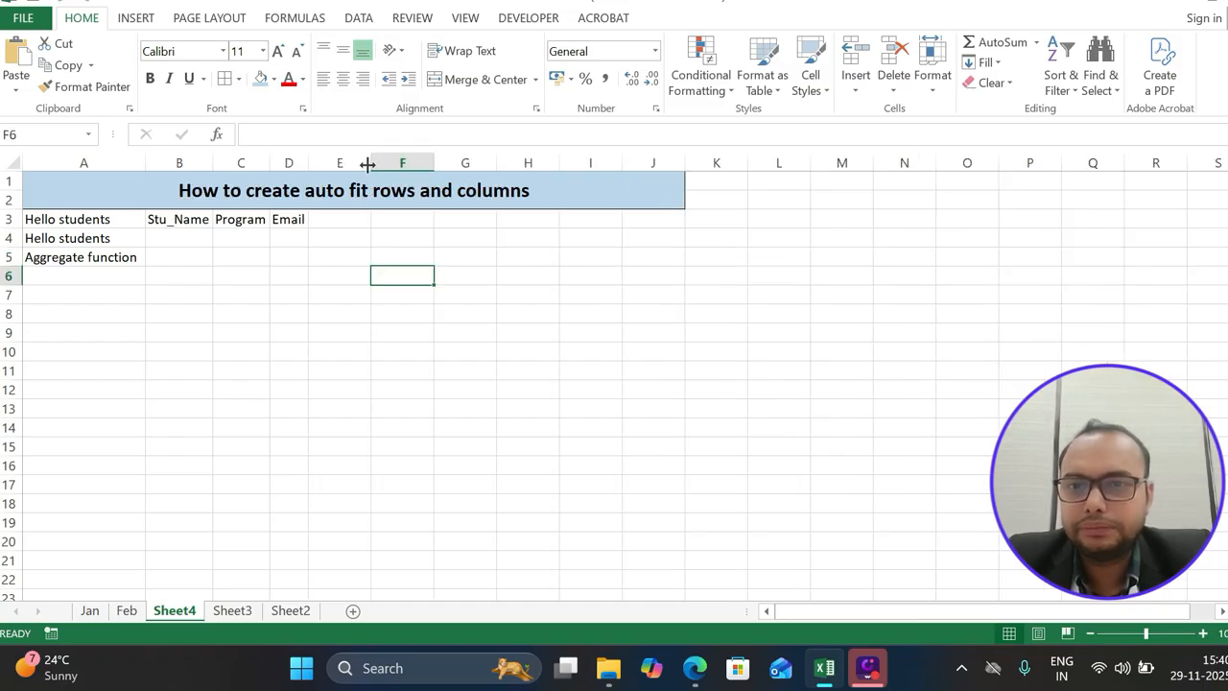
Widen the empty column E to about six times its width and move the selection down to cell F7.
drag(371, 164, 680, 205)
key(Return)
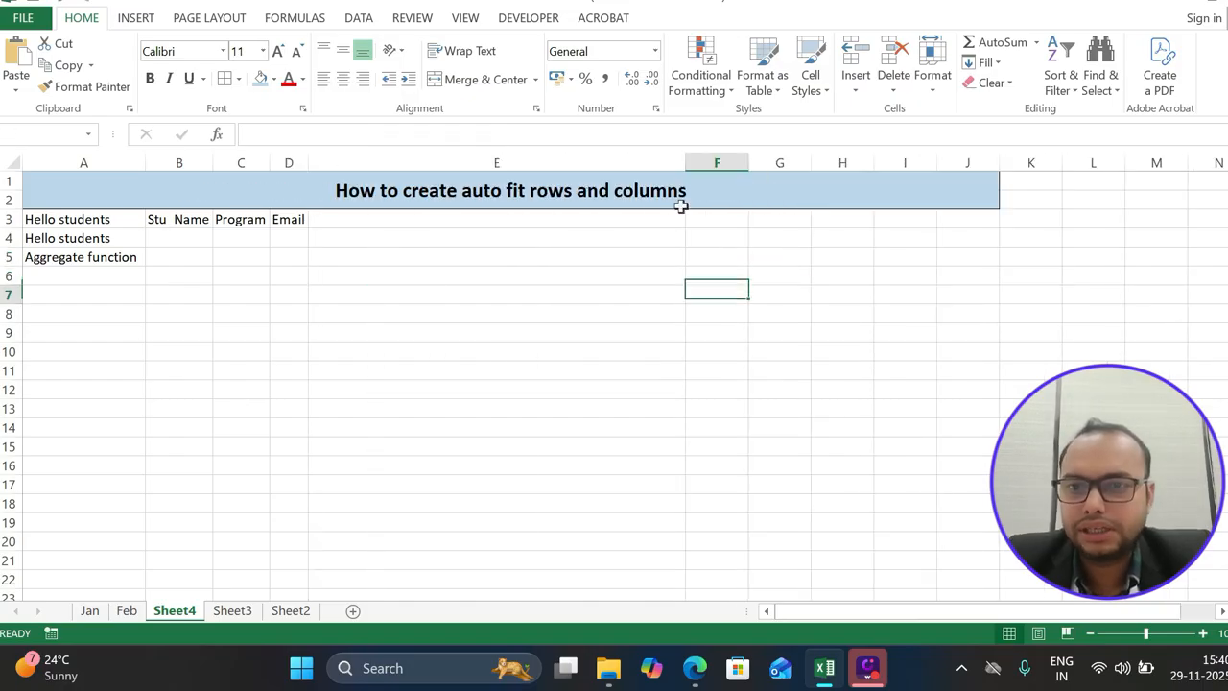
click(574, 288)
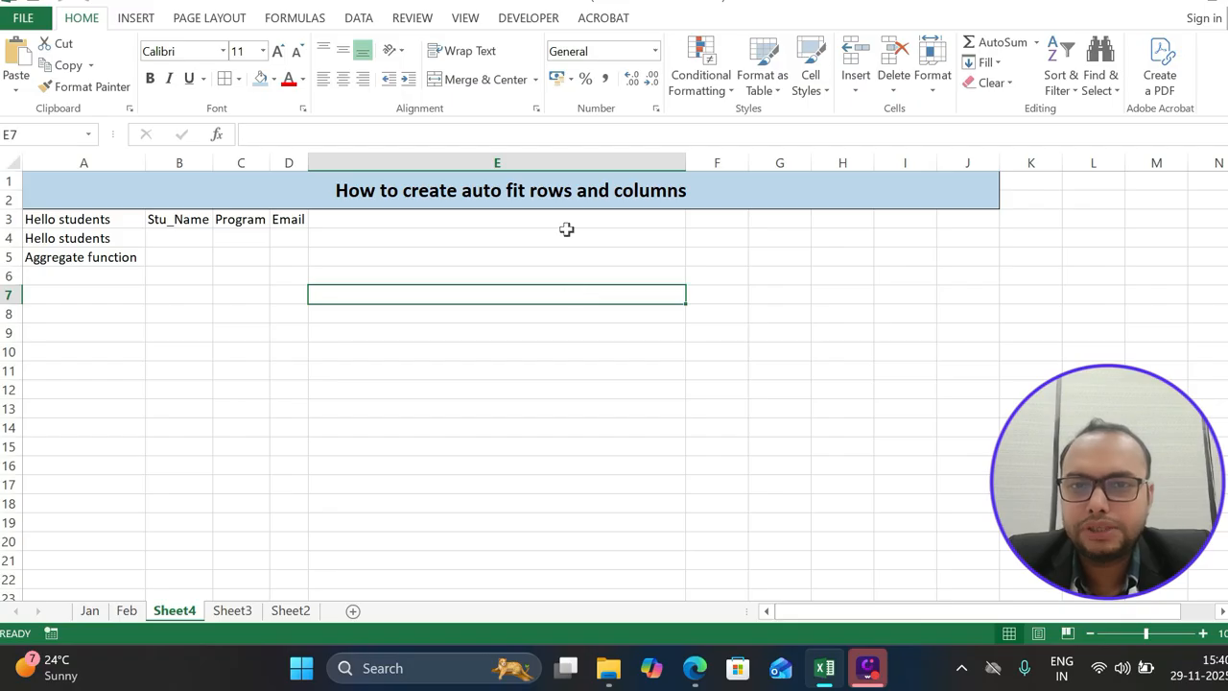
key(Return)
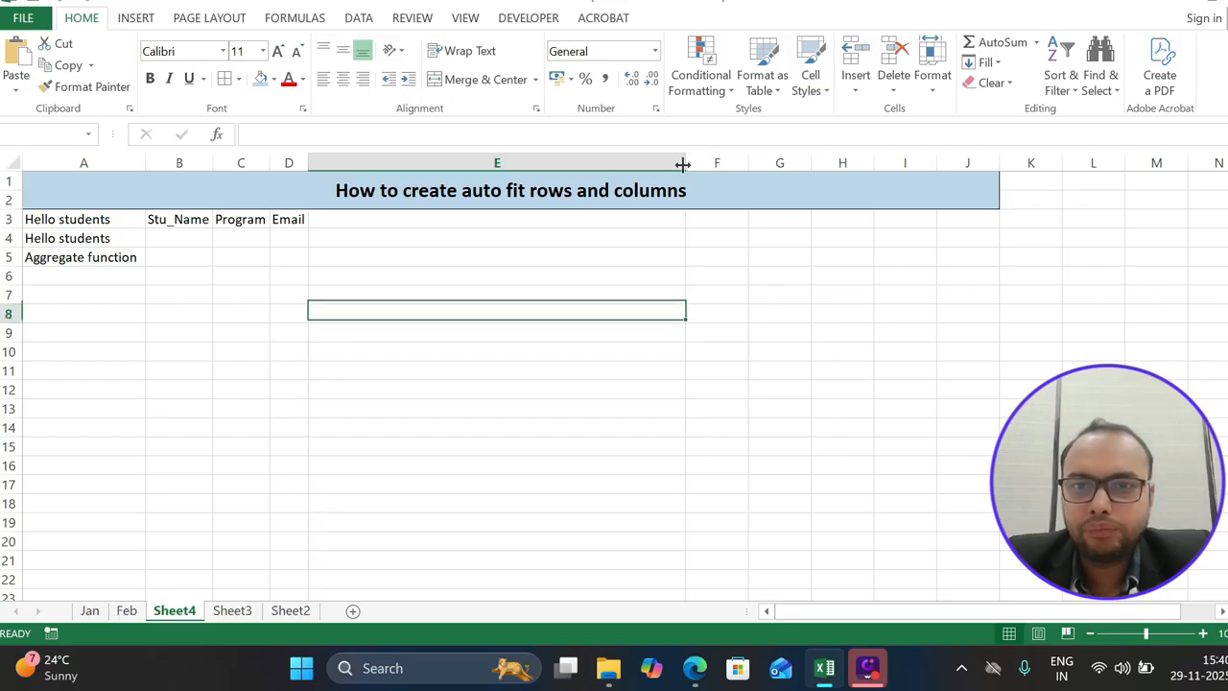
click(751, 315)
key(Home)
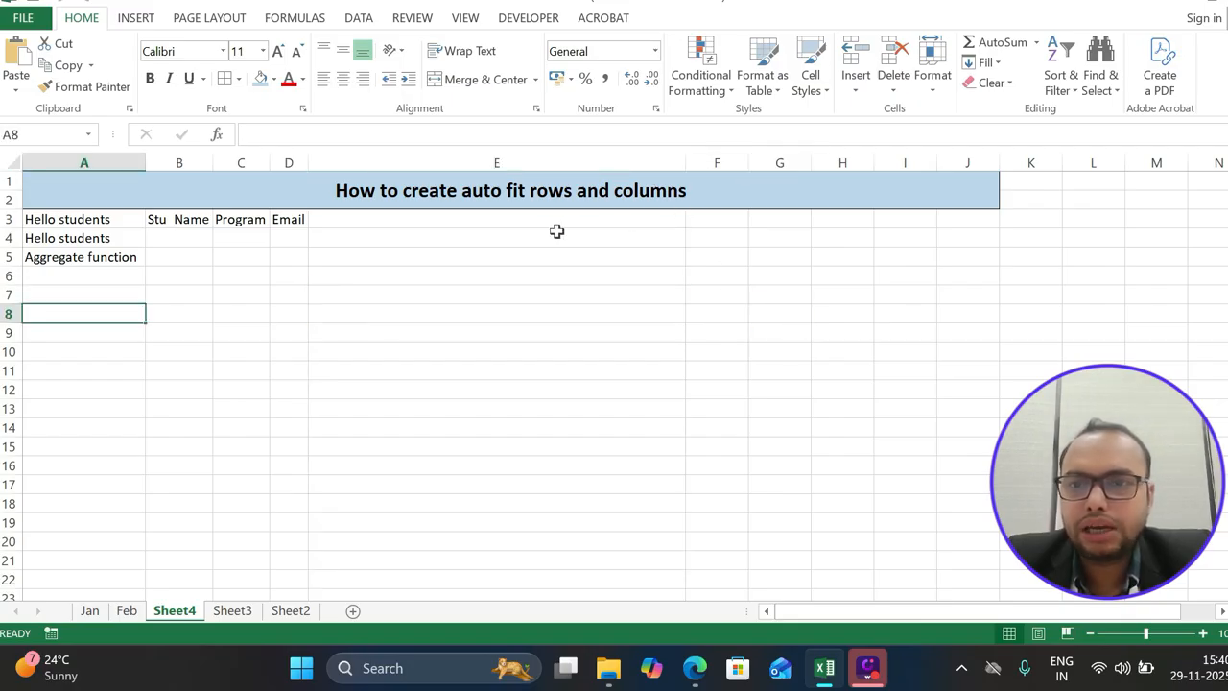
click(441, 238)
Widen the "Email" column by hand to about eight times its width and move the selection to D4 to test the auto-fit.
click(299, 227)
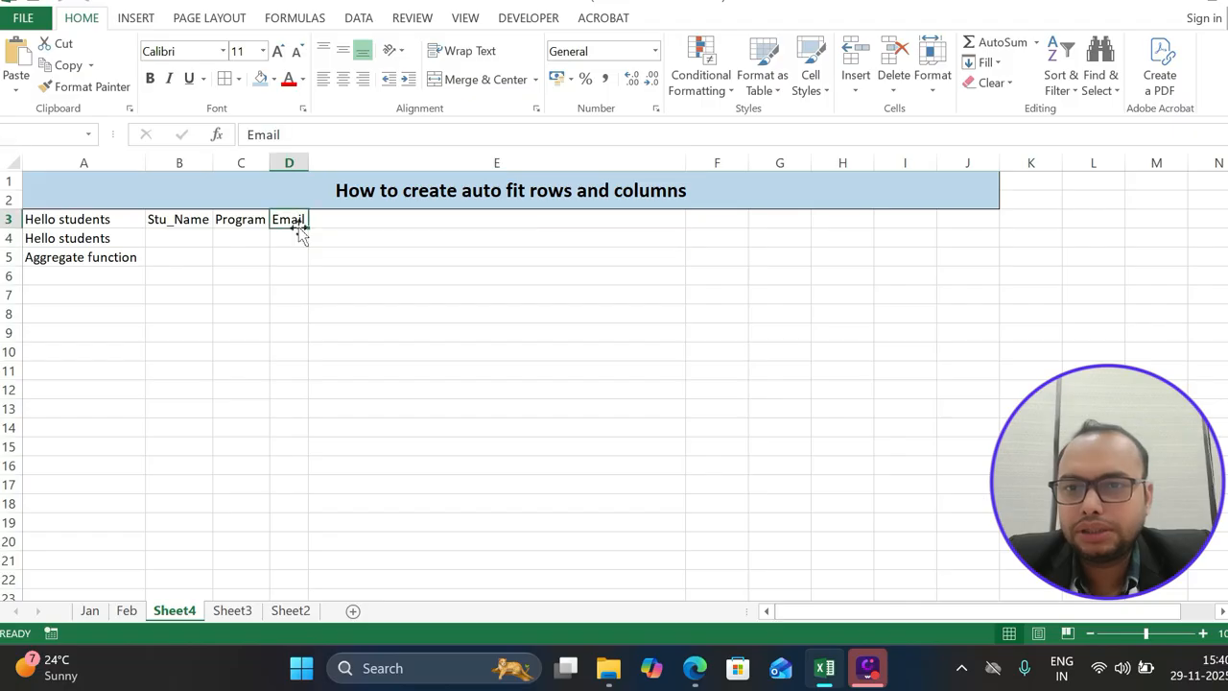
drag(308, 163, 566, 229)
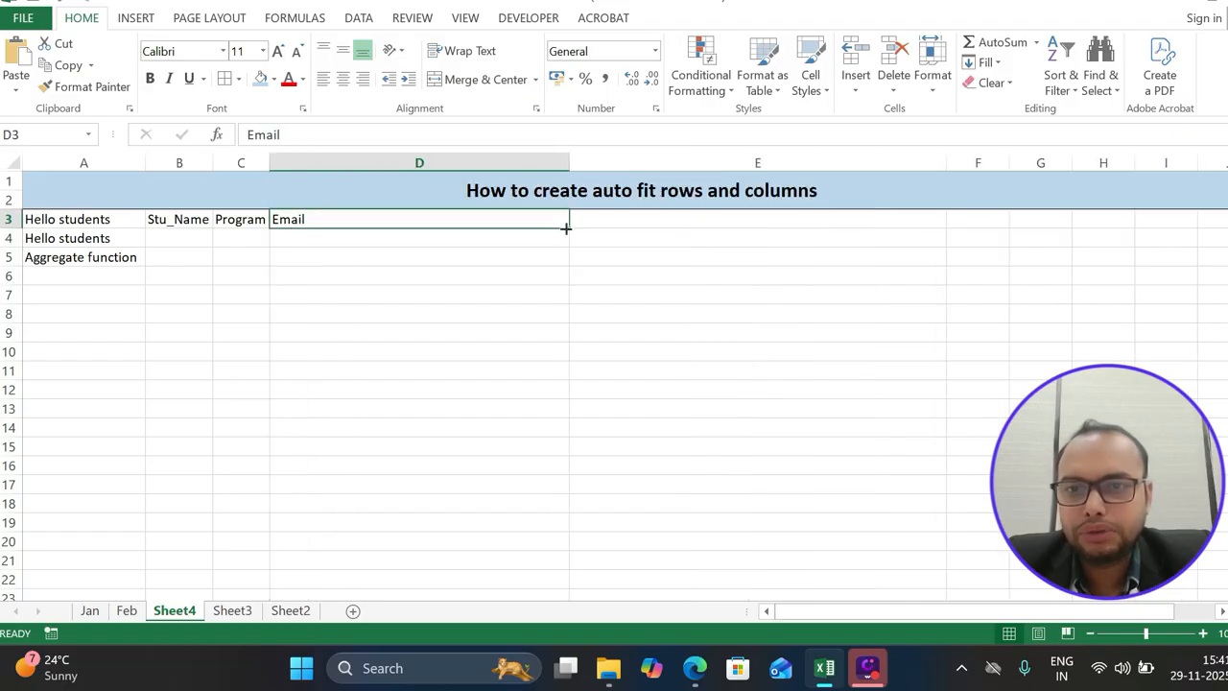
key(Return)
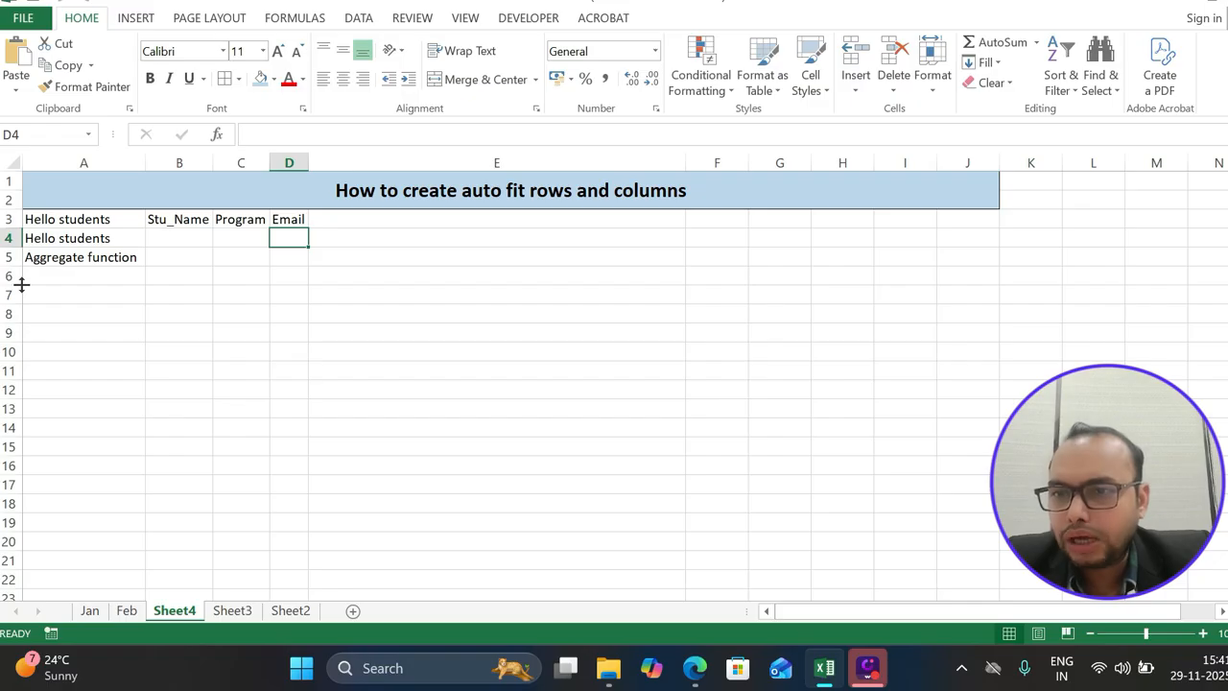
Increase the height of row 6 by hand, reduce it partway, and select cell B6 to test the row auto-fit.
drag(21, 285, 41, 464)
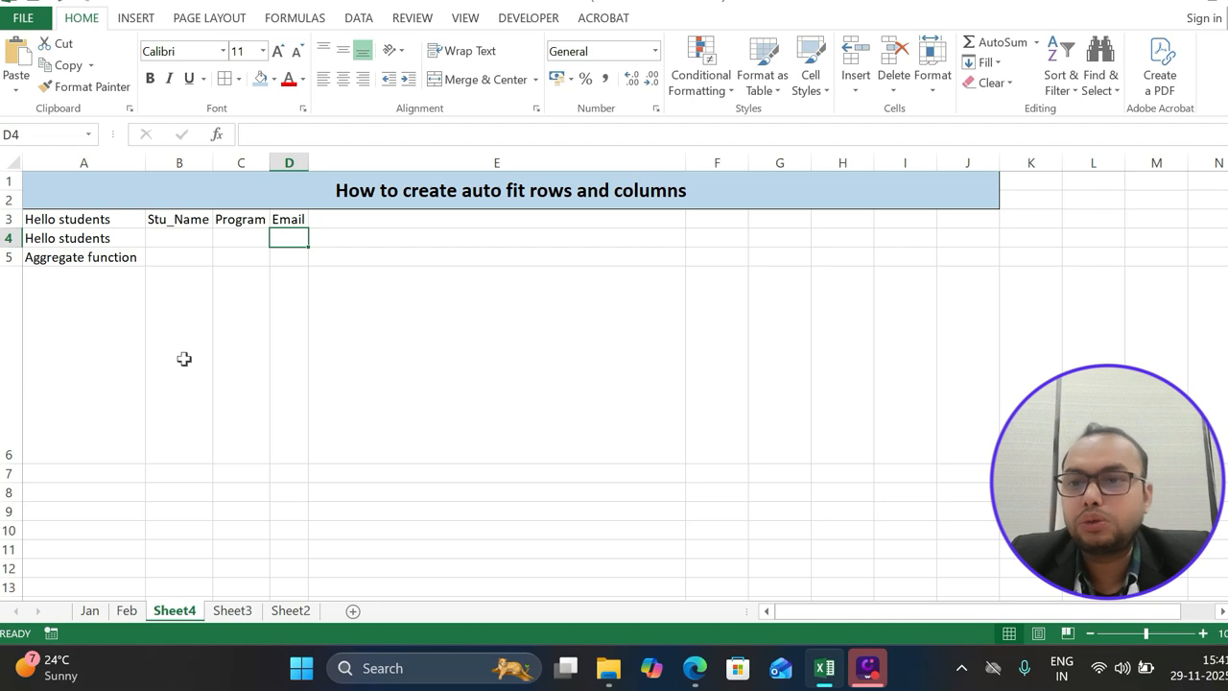
drag(11, 464, 13, 350)
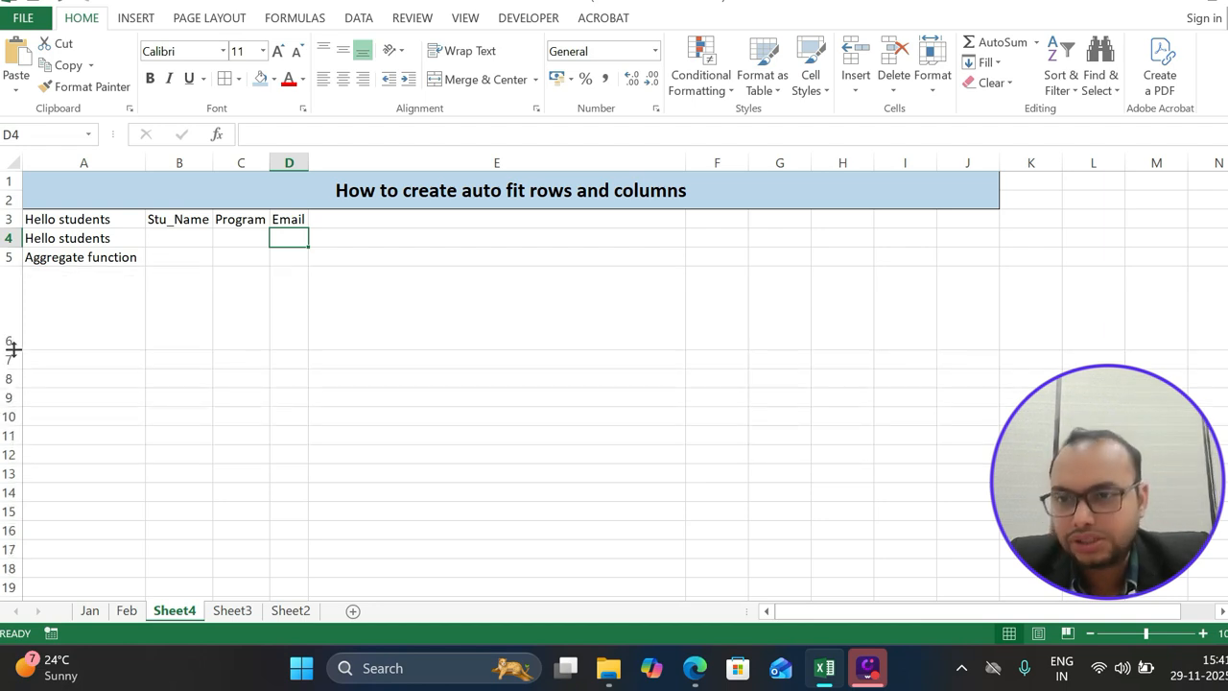
click(153, 306)
key(alt+h)
key(o)
key(a)
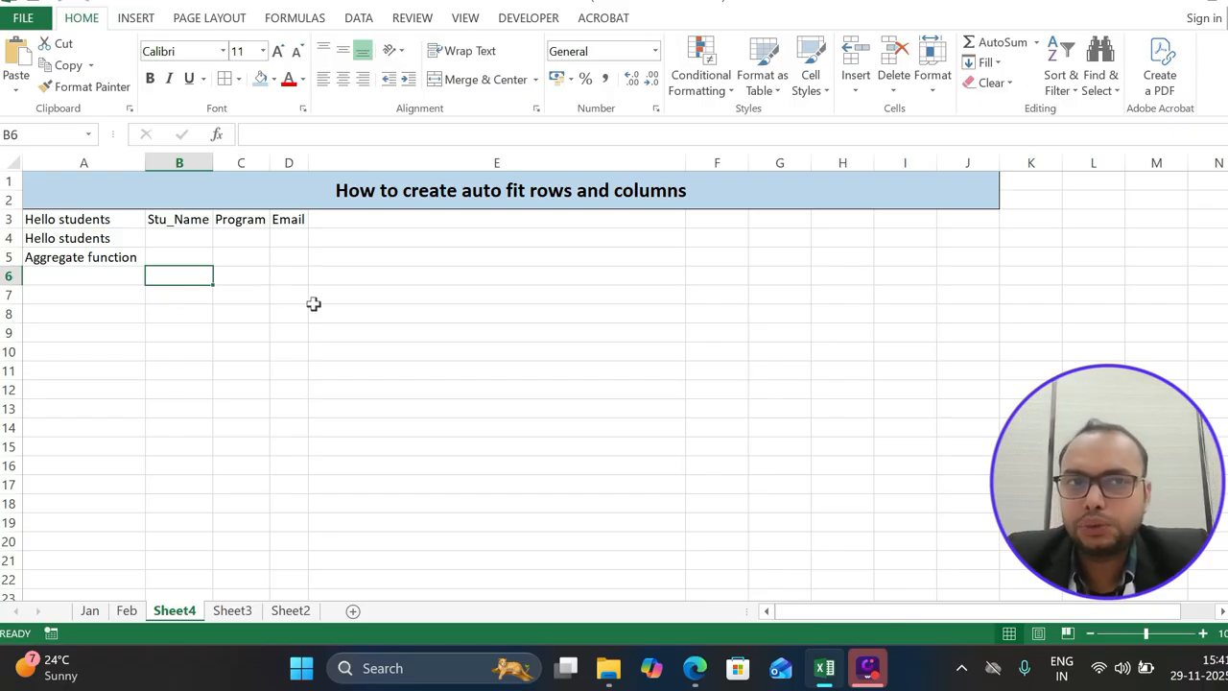
Open Sheet3 and merge cells A1:J2 into a single title cell.
click(244, 611)
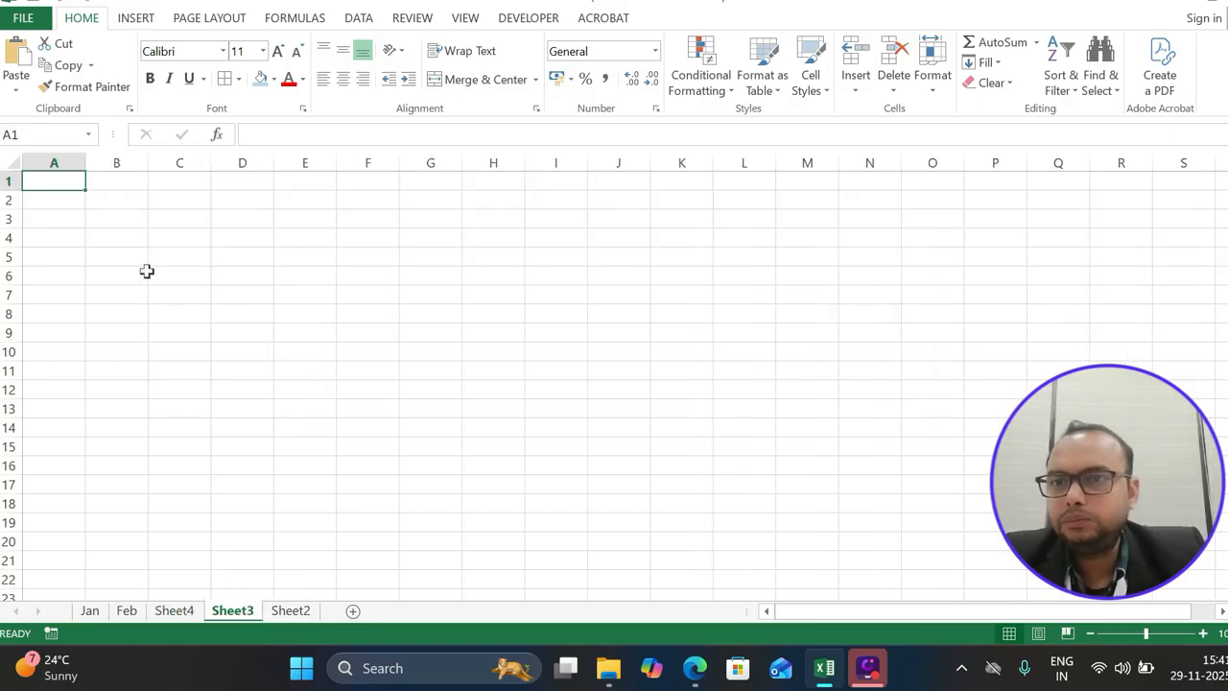
drag(66, 187, 692, 200)
key(shift+Left)
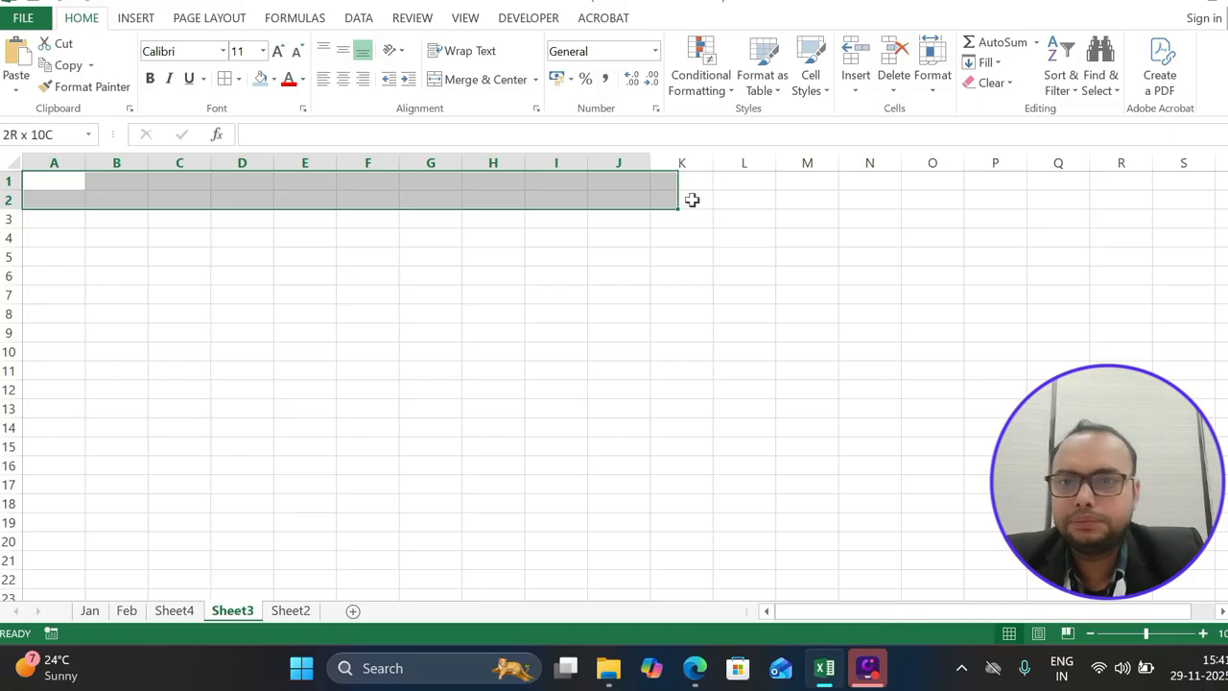
key(alt+h)
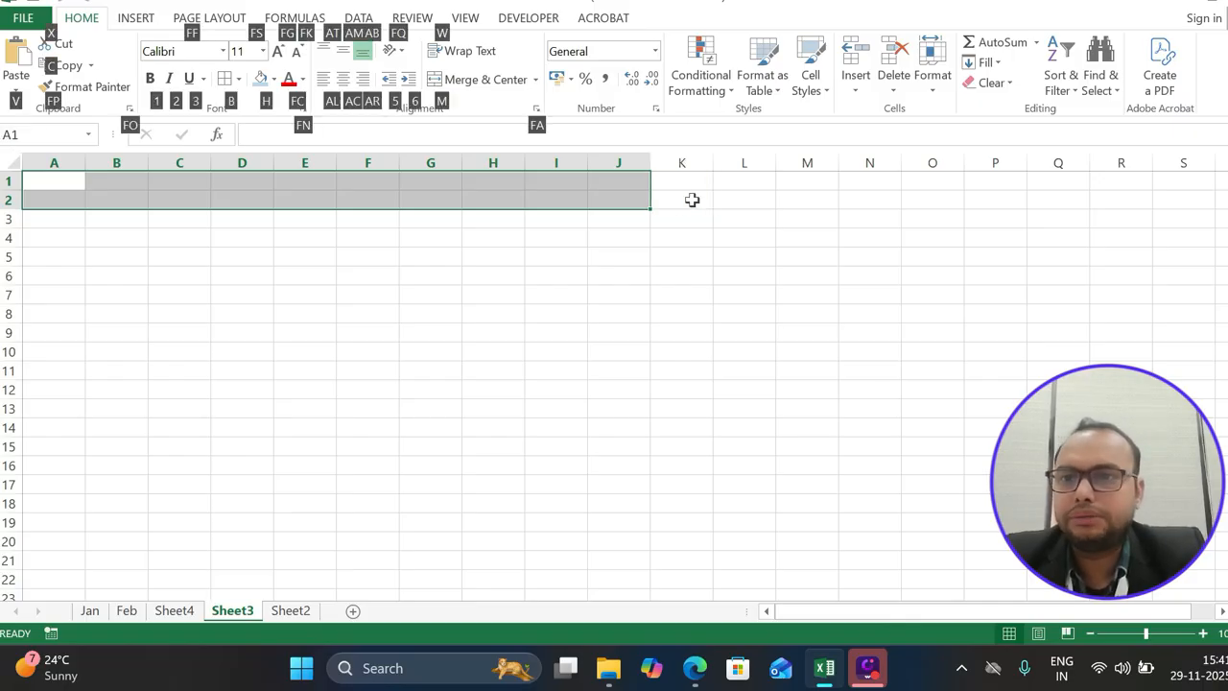
key(m)
text(c)
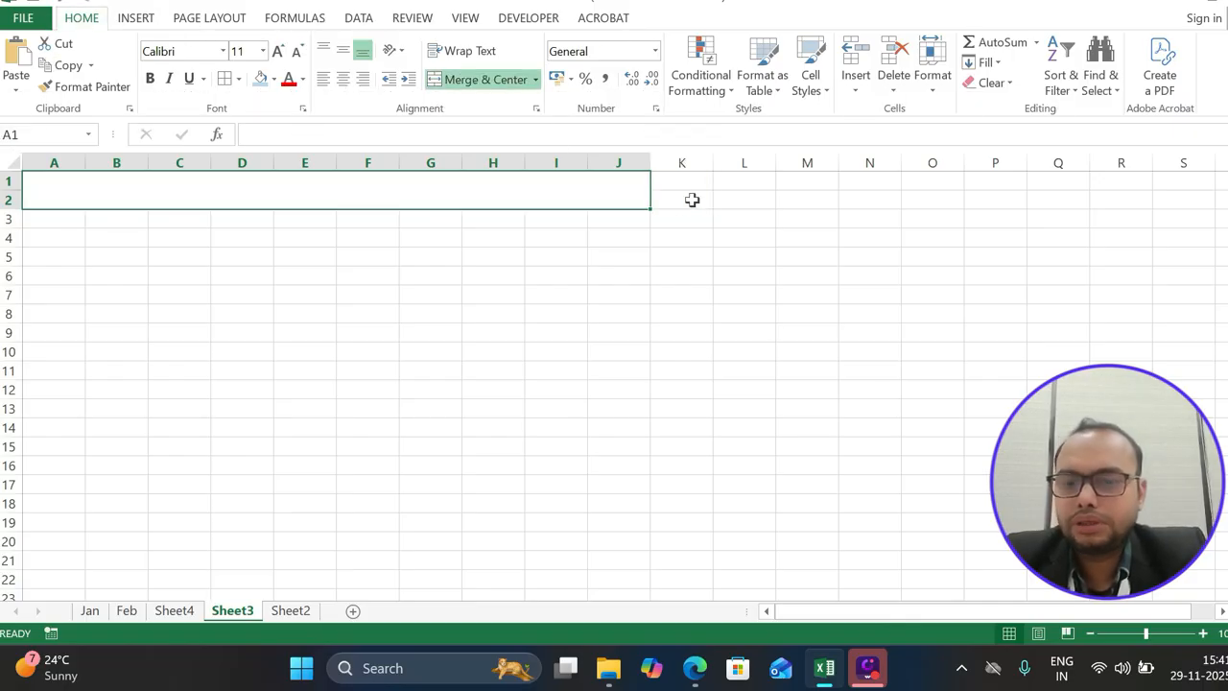
Enter the title "How to create text to column" in the merged cell.
text(How to c)
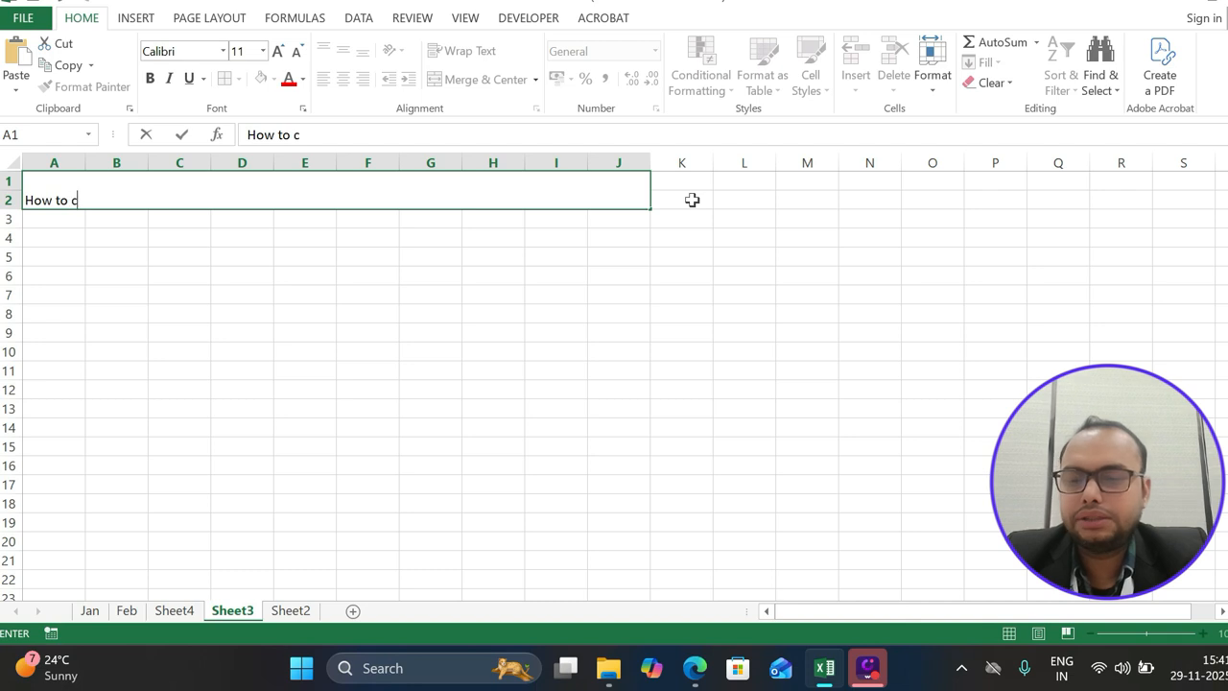
text(retew)
key(BackSpace)
key(BackSpace)
key(BackSpace)
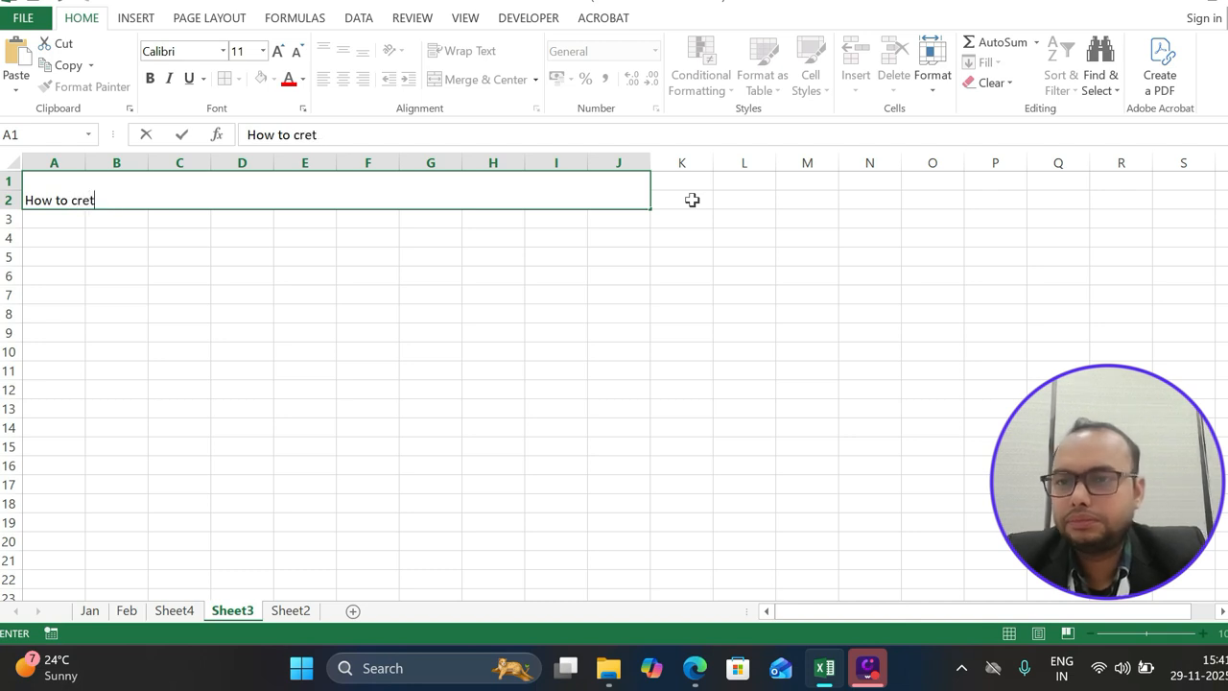
text(ate t)
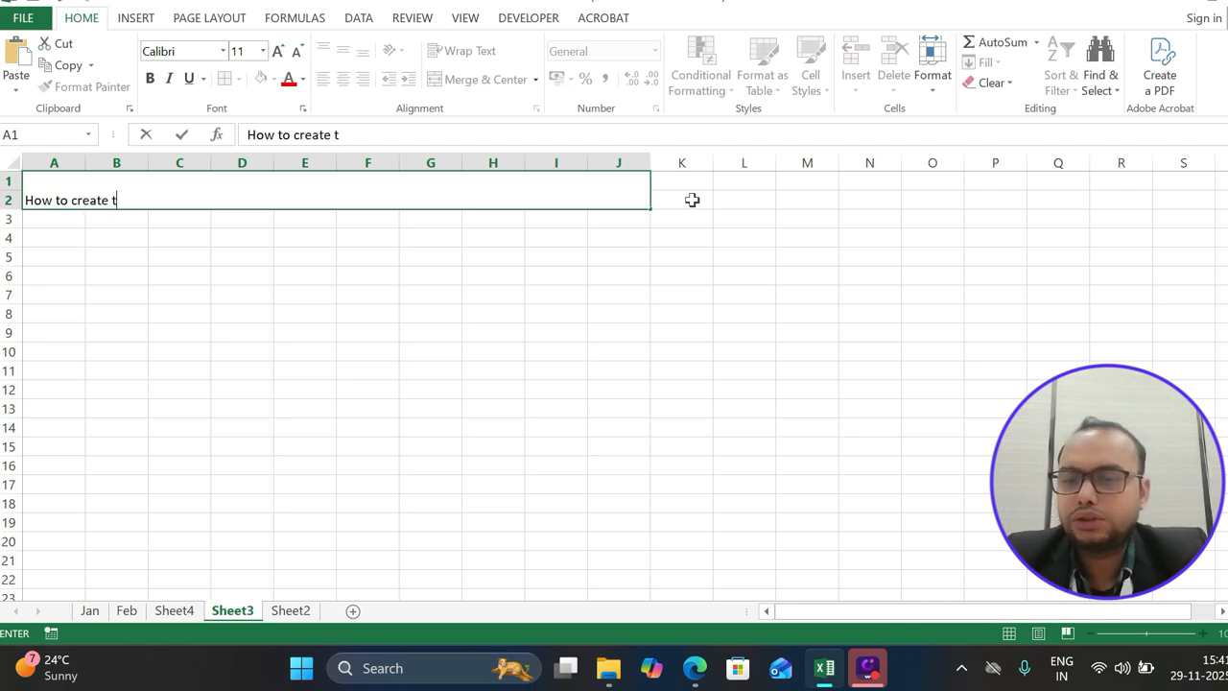
text(ext to c)
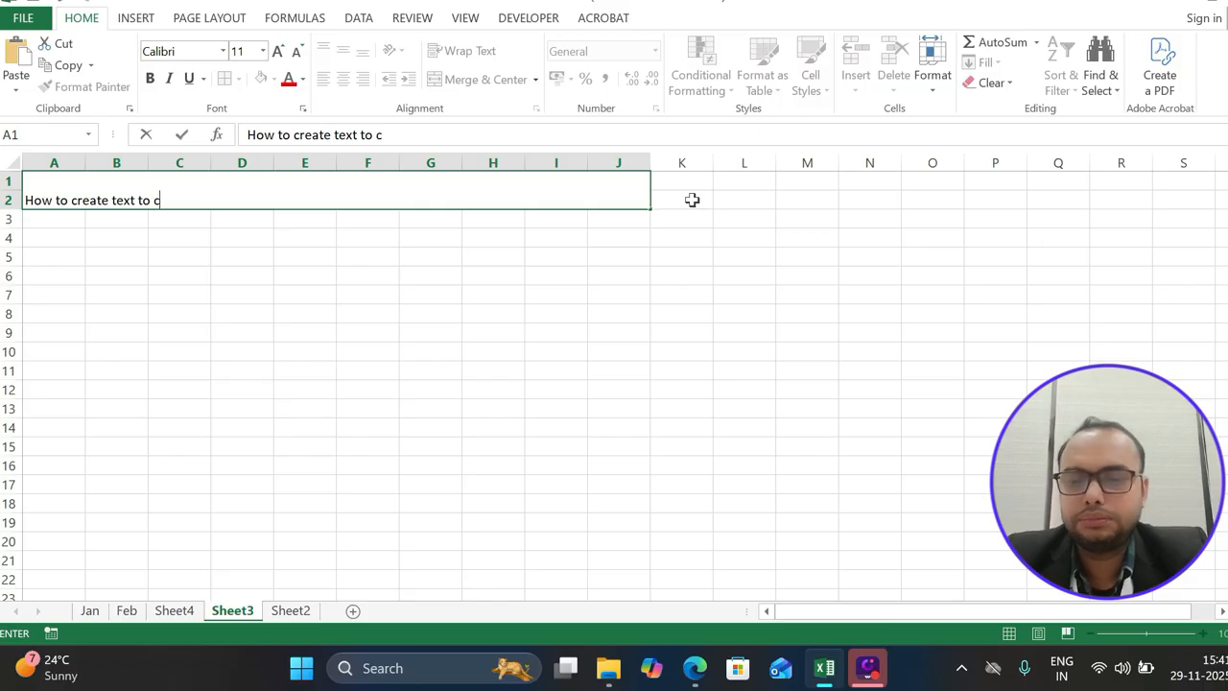
text(olumn)
key(Return)
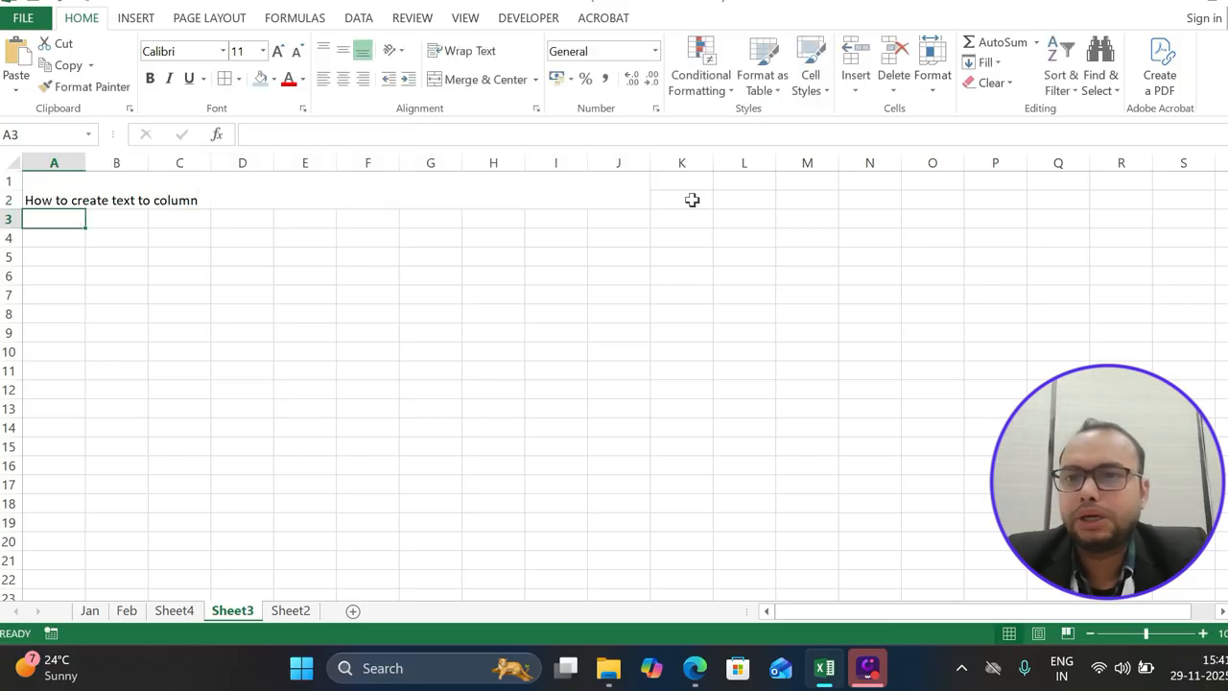
Centre the title horizontally and vertically, make it bold, and give its cell a light blue fill.
click(455, 186)
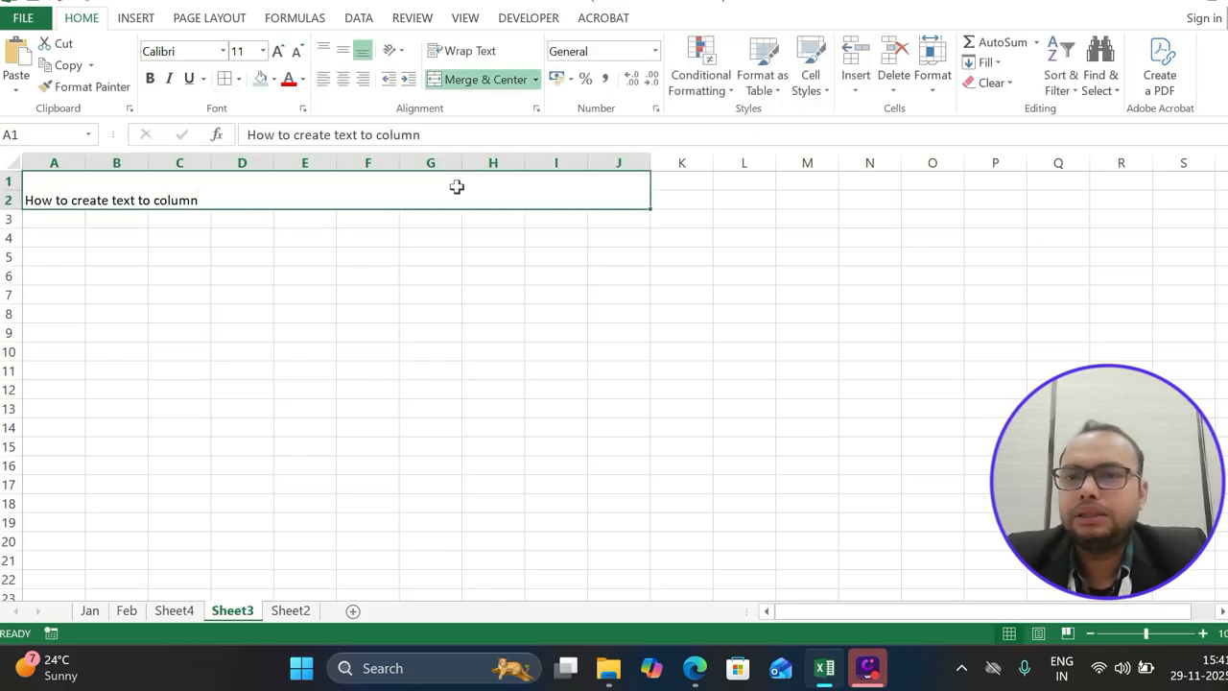
click(342, 50)
click(342, 79)
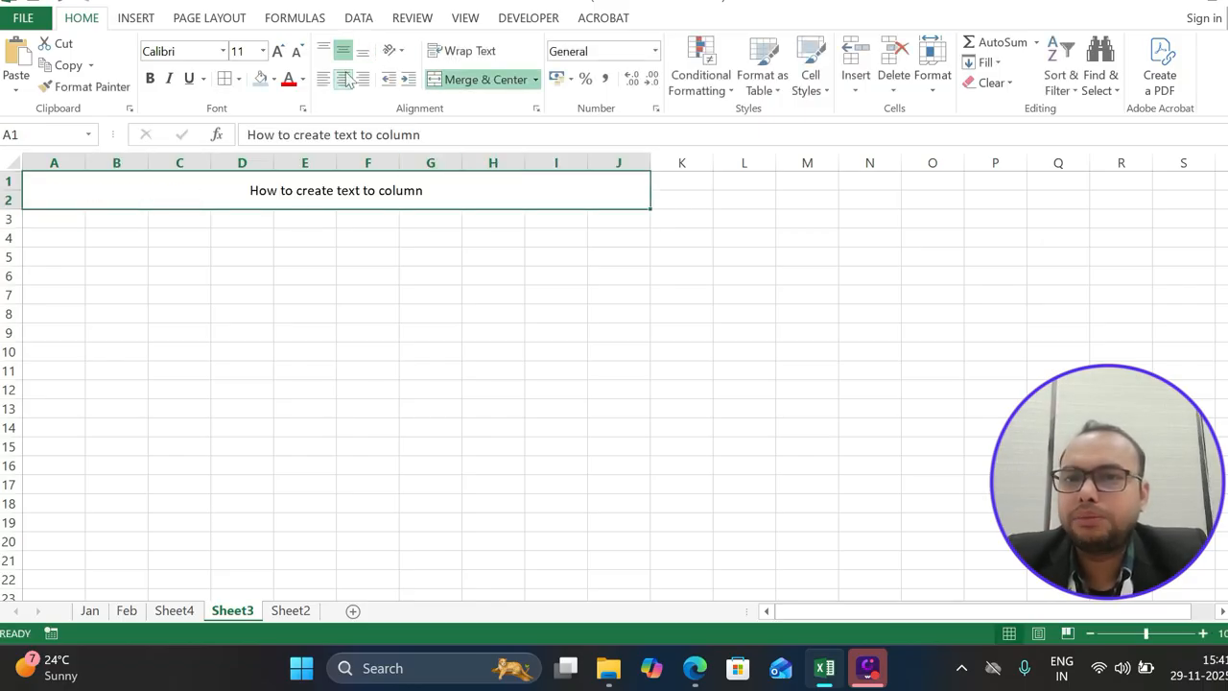
click(150, 79)
click(260, 80)
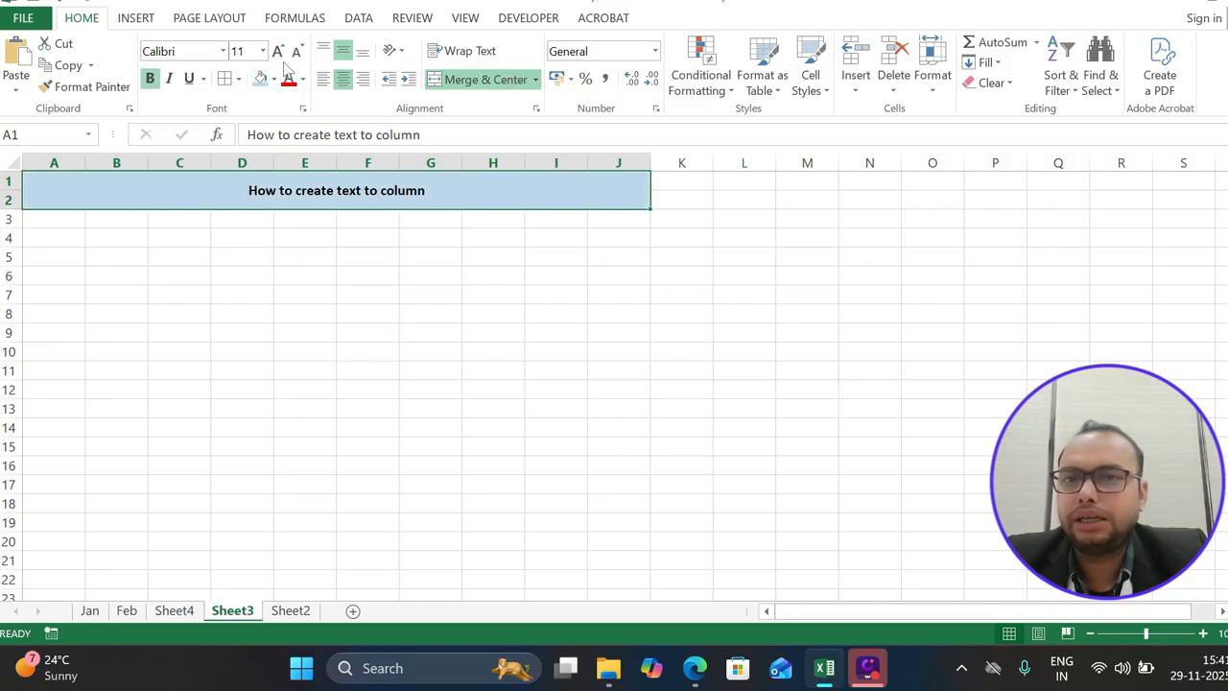
Increase the title's font size to 20.
click(278, 51)
click(277, 51)
click(277, 51)
click(278, 52)
click(278, 52)
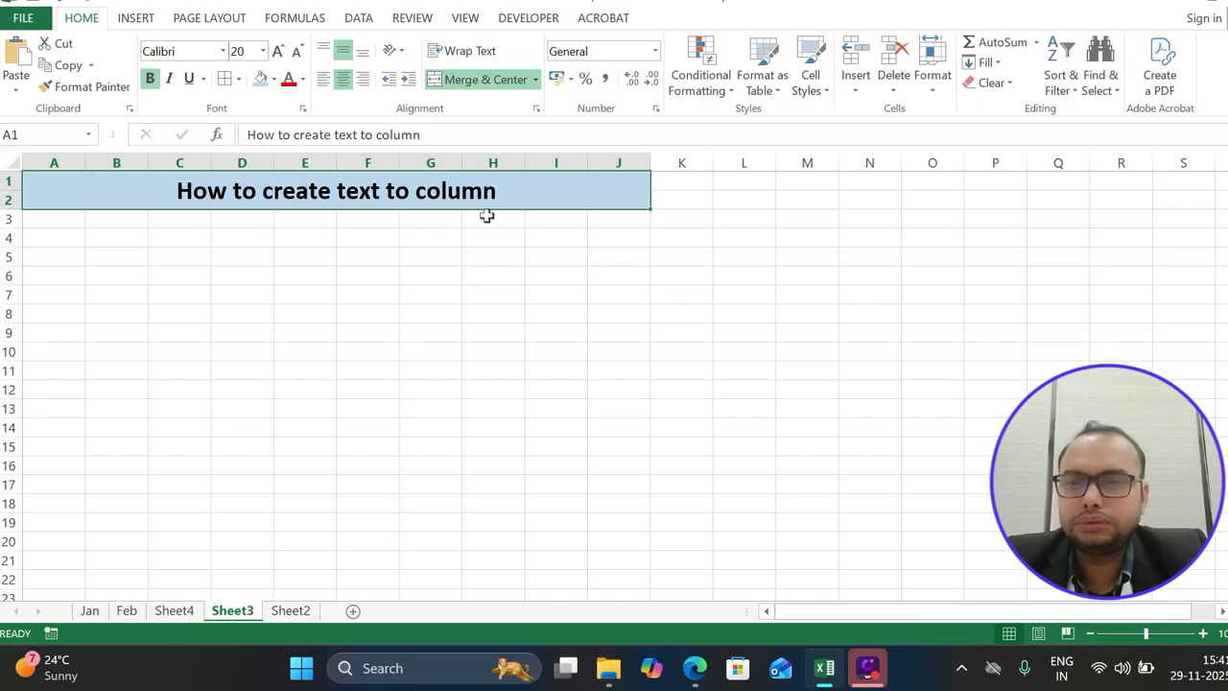
click(395, 267)
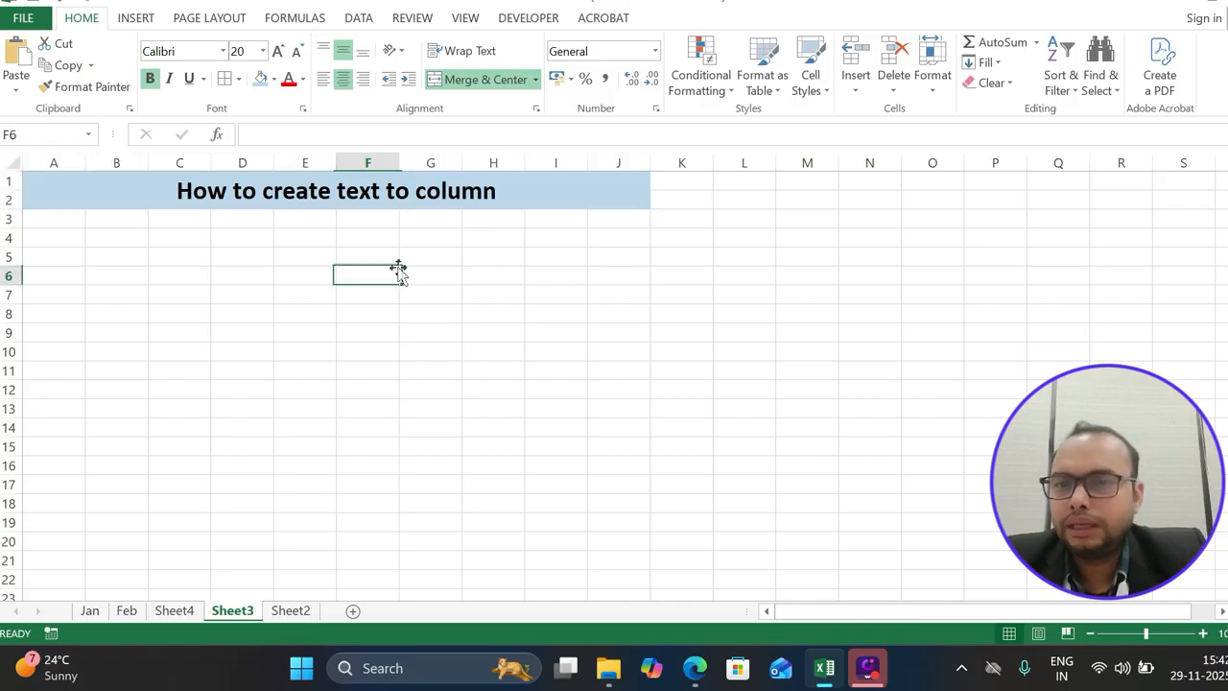
Apply all borders to the merged title cell.
click(321, 191)
key(alt)
key(h)
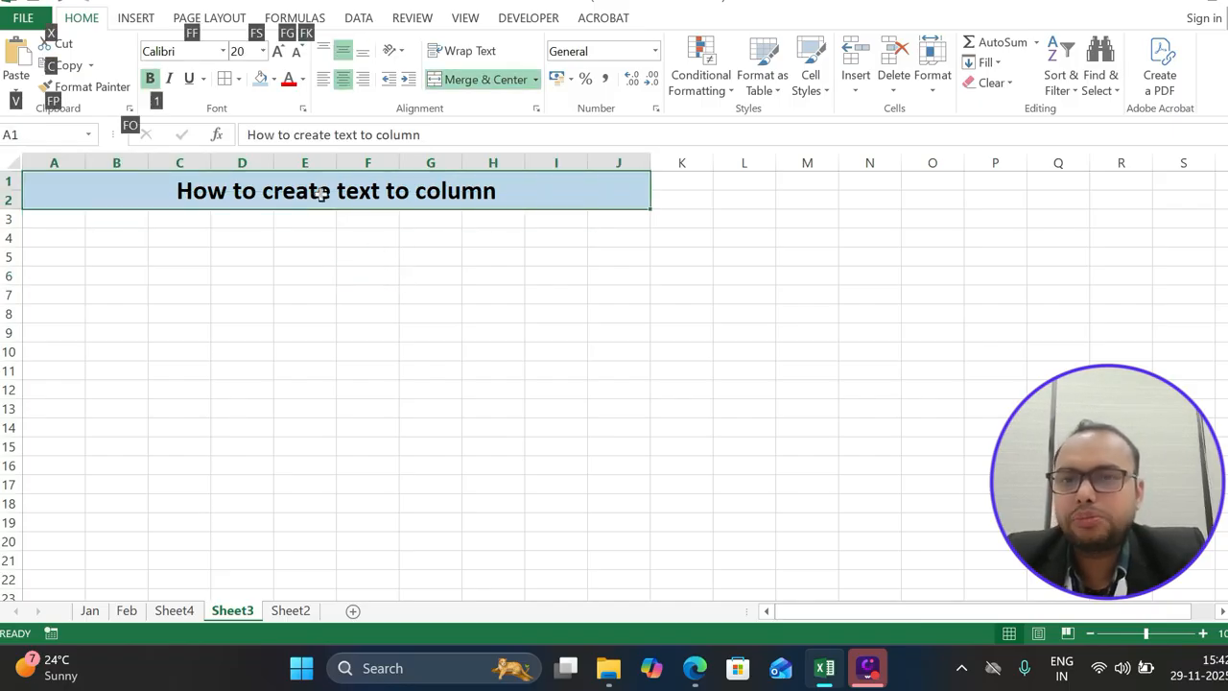
key(b)
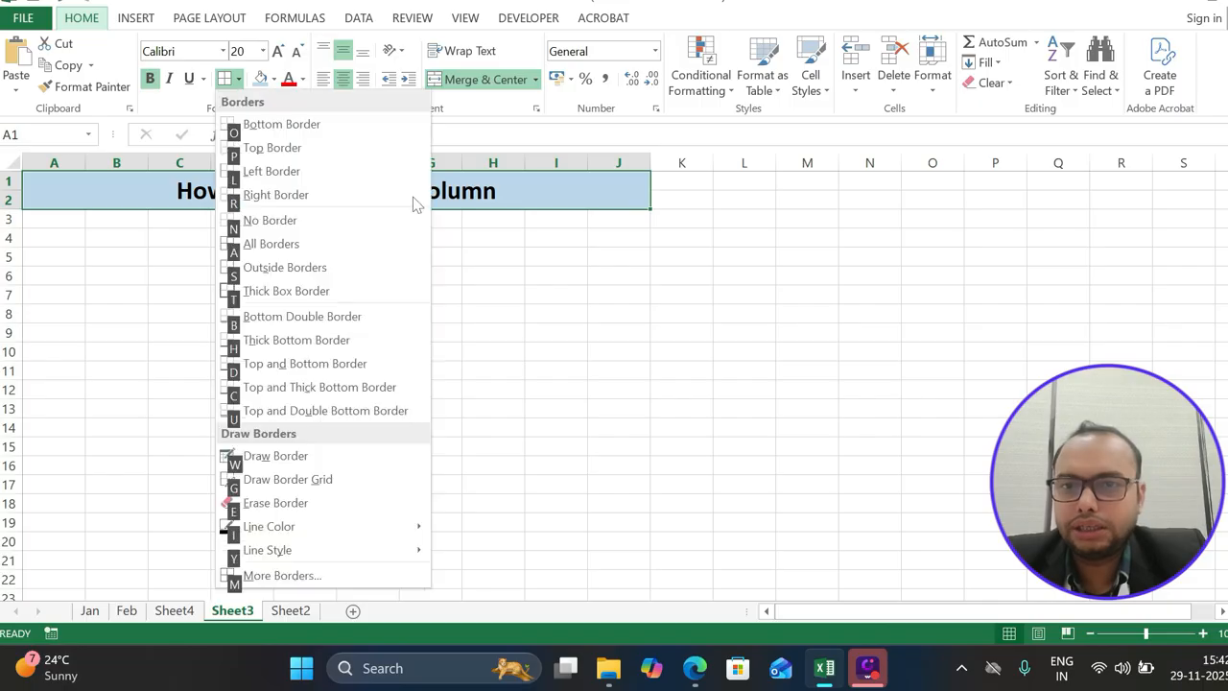
key(a)
click(413, 292)
Apply all borders to the range A1:J11.
drag(412, 191, 415, 374)
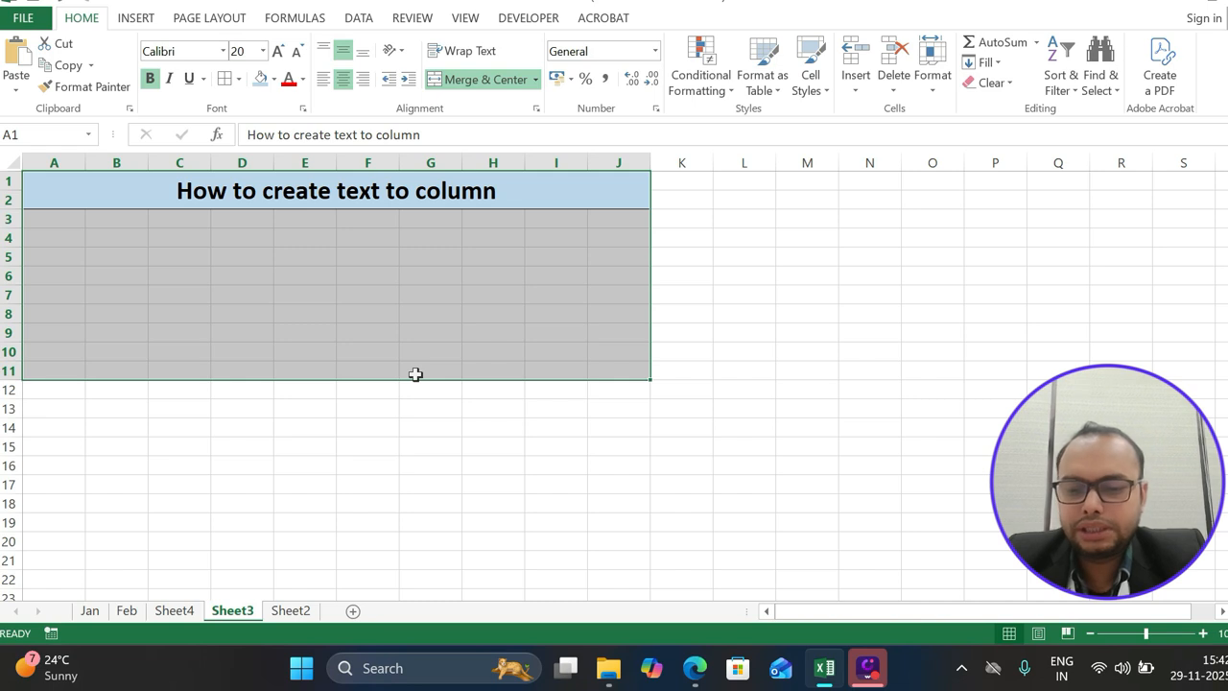
key(alt)
key(h)
key(b)
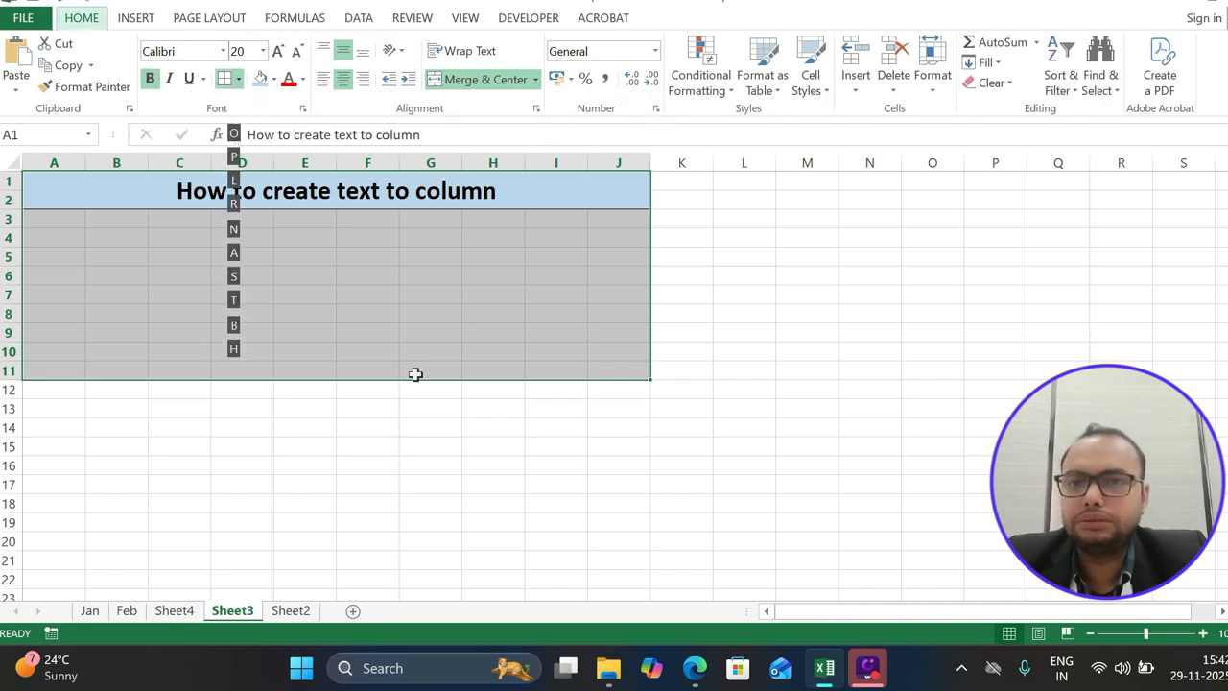
key(a)
click(416, 374)
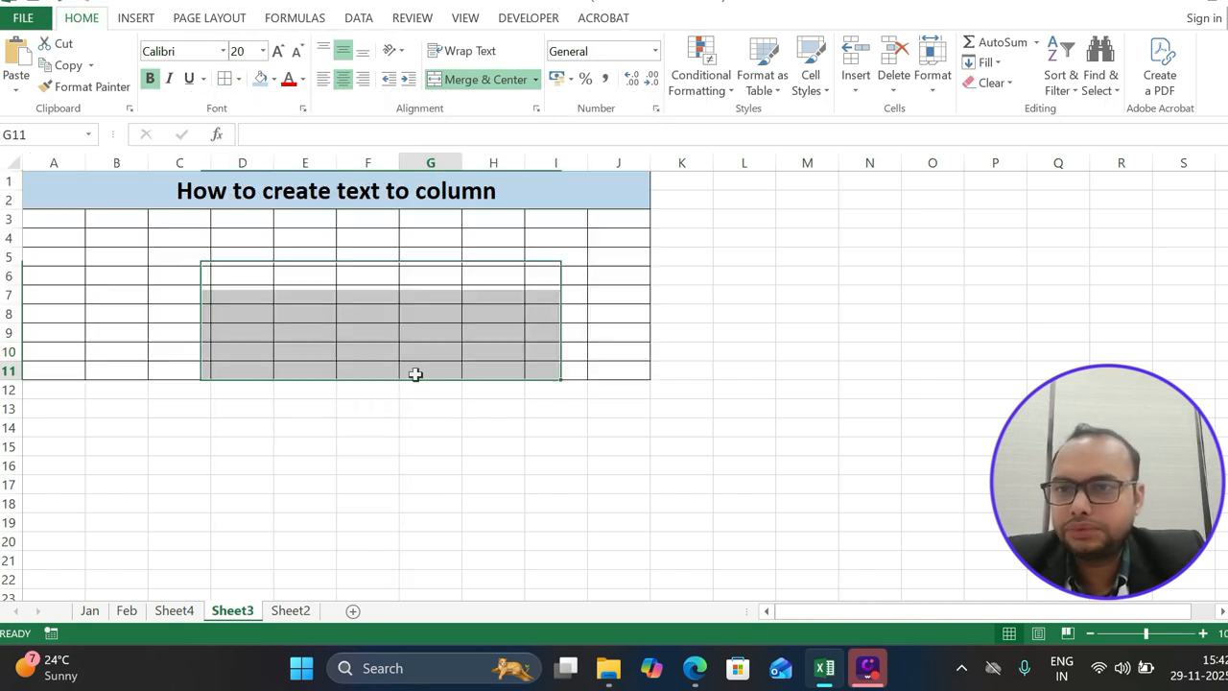
Enter the combined heading "S_ID Name Program" in cell A3.
click(56, 222)
text(S)
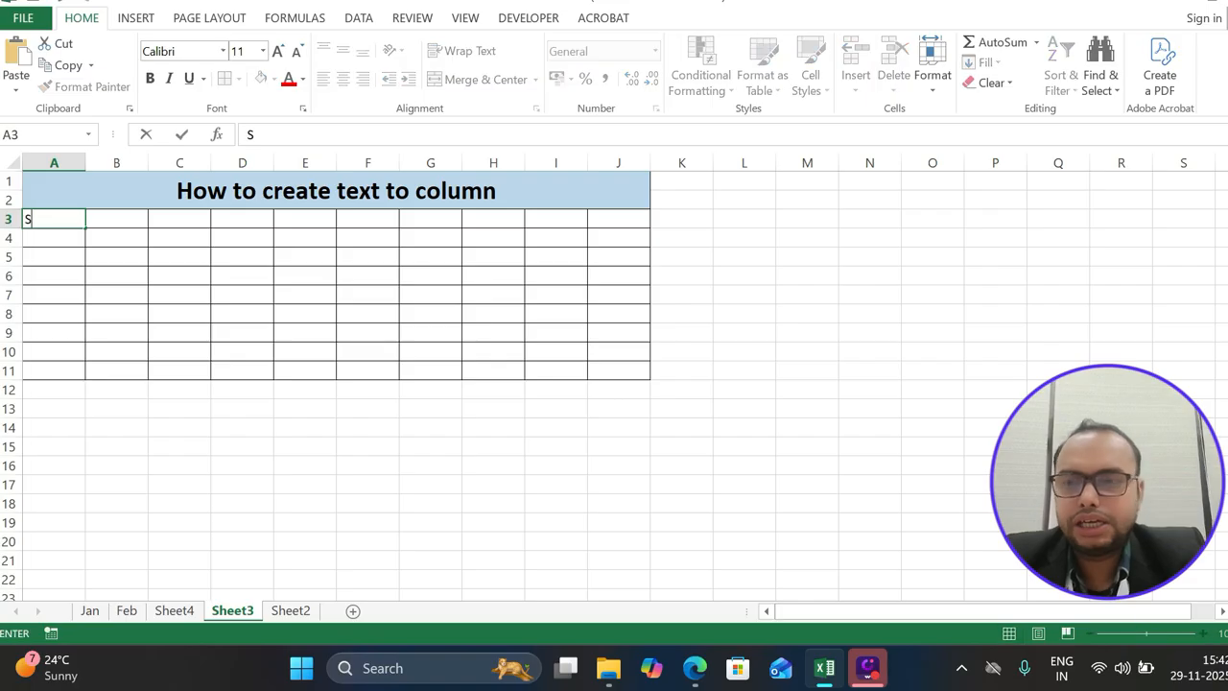
text(_I)
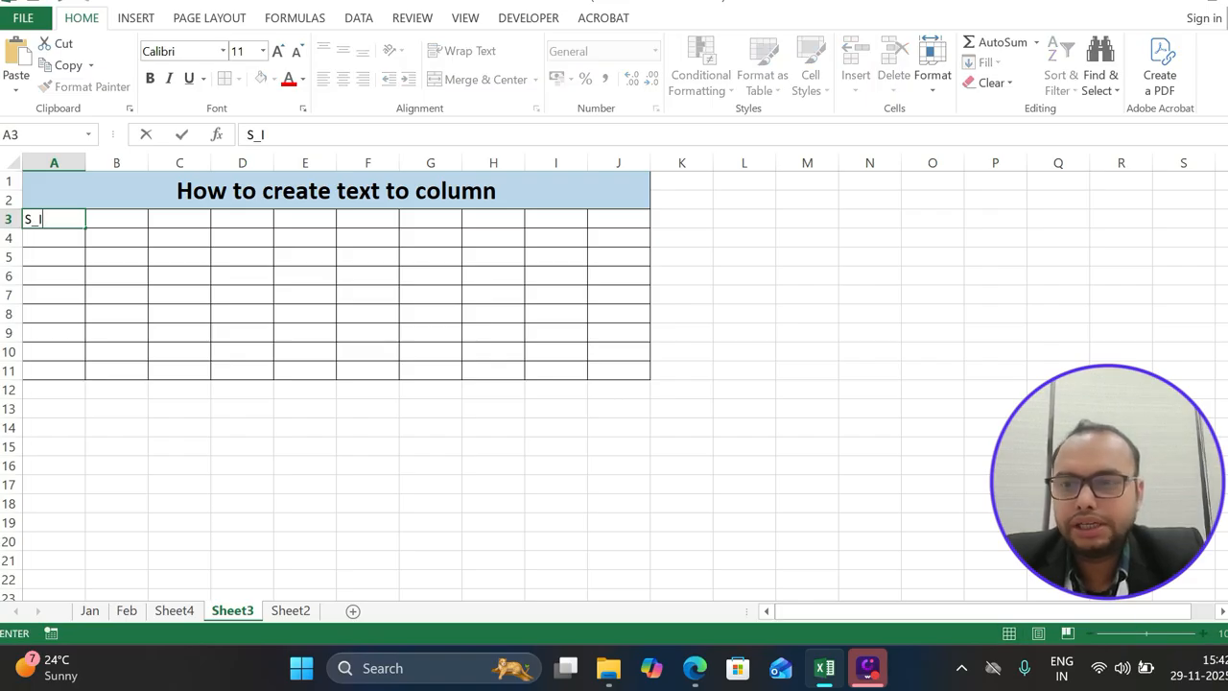
text(D Name)
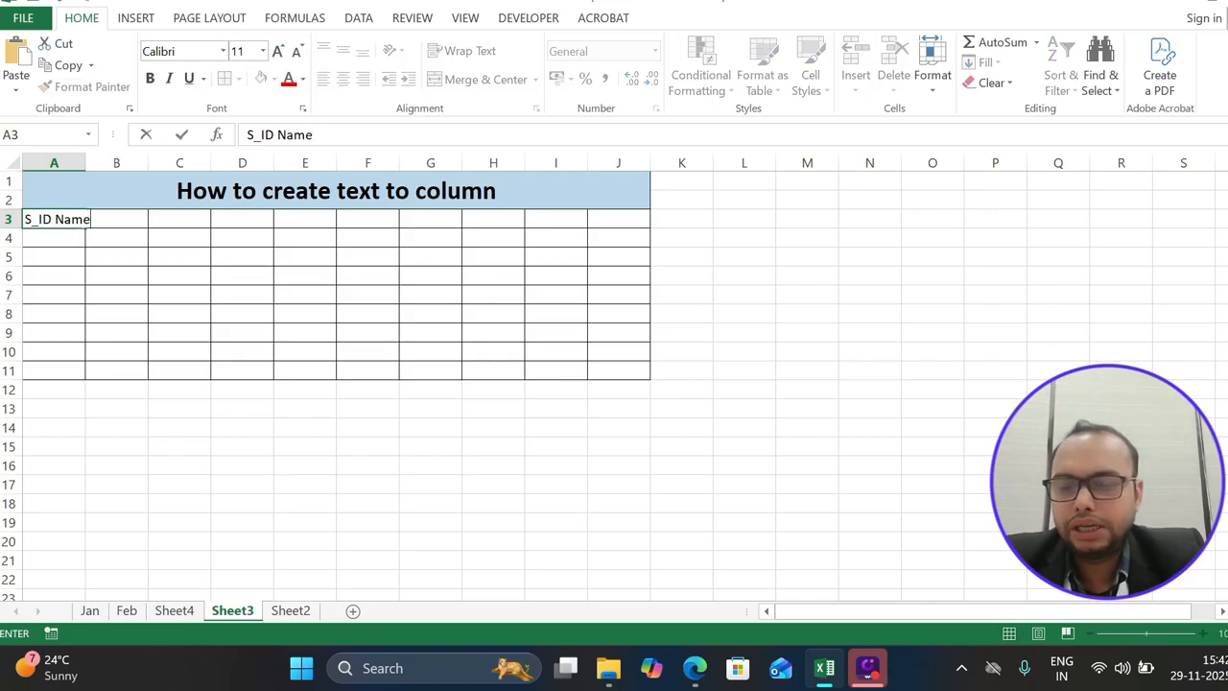
text( Pr)
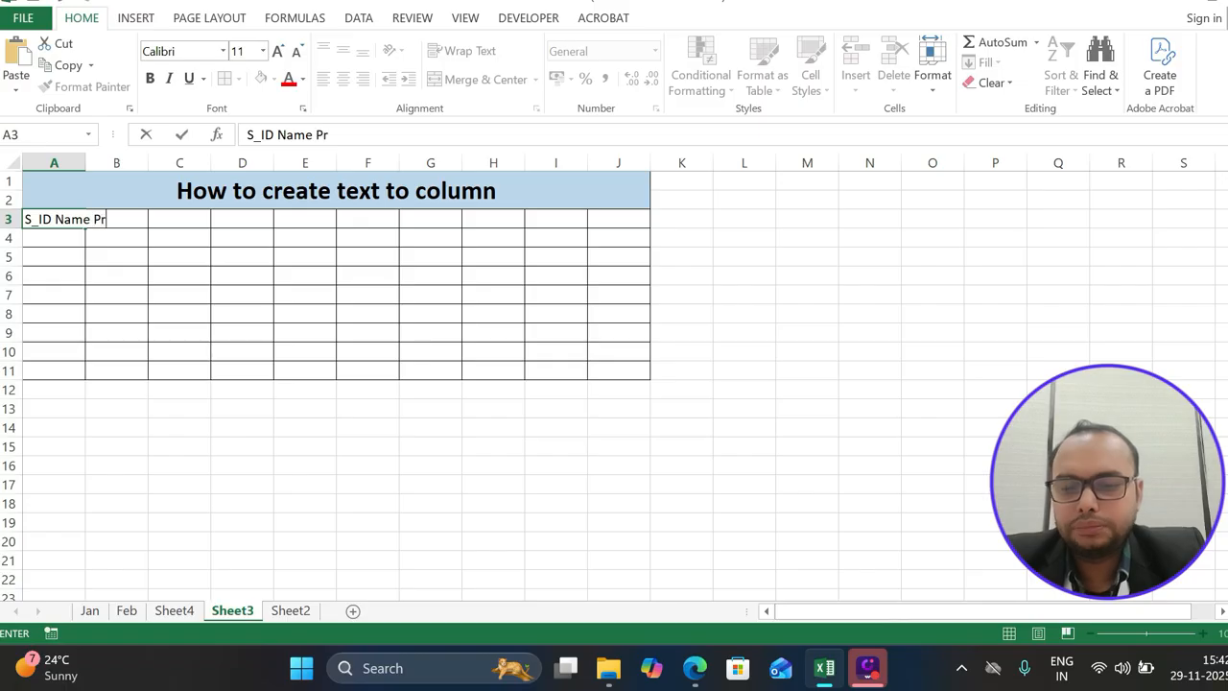
text(ogram)
key(Return)
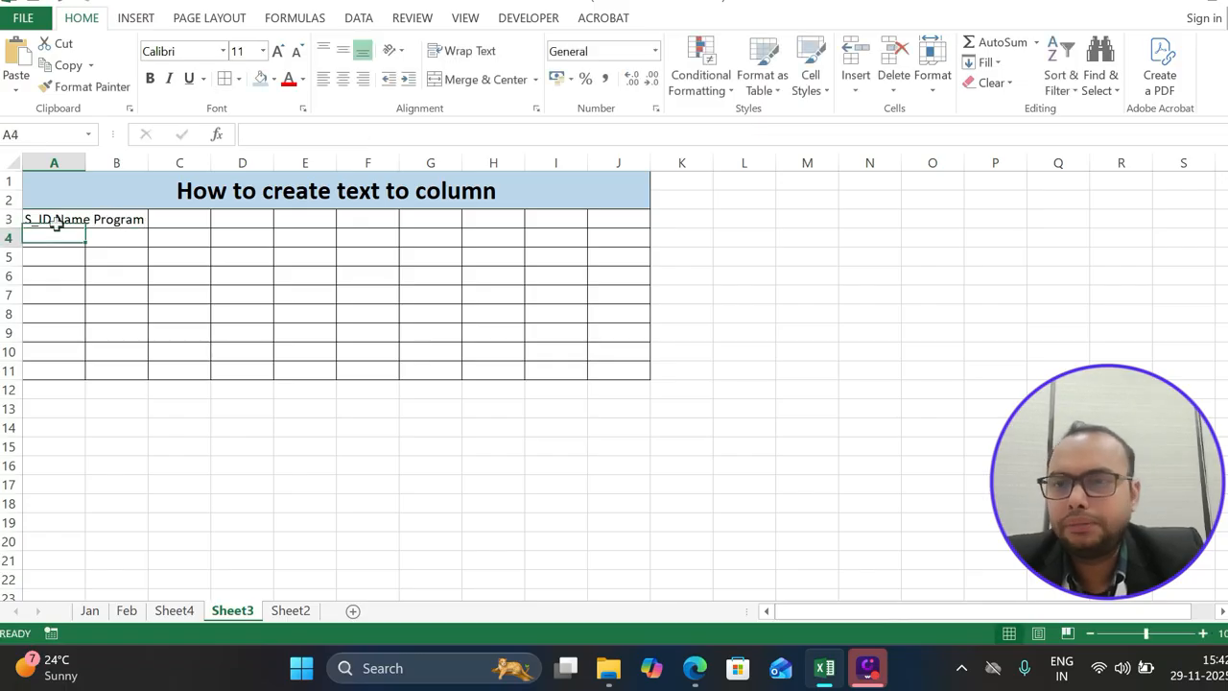
Fit the width of column A to its heading and select cell A3.
drag(86, 165, 87, 165)
double_click(87, 166)
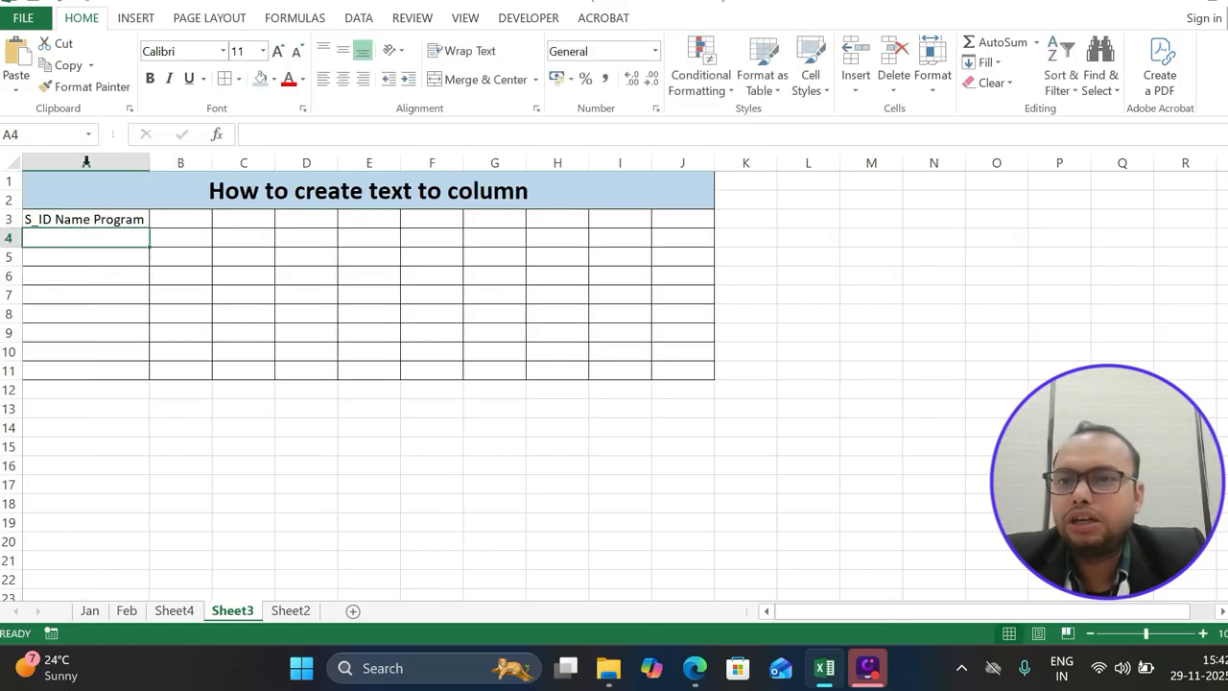
click(111, 215)
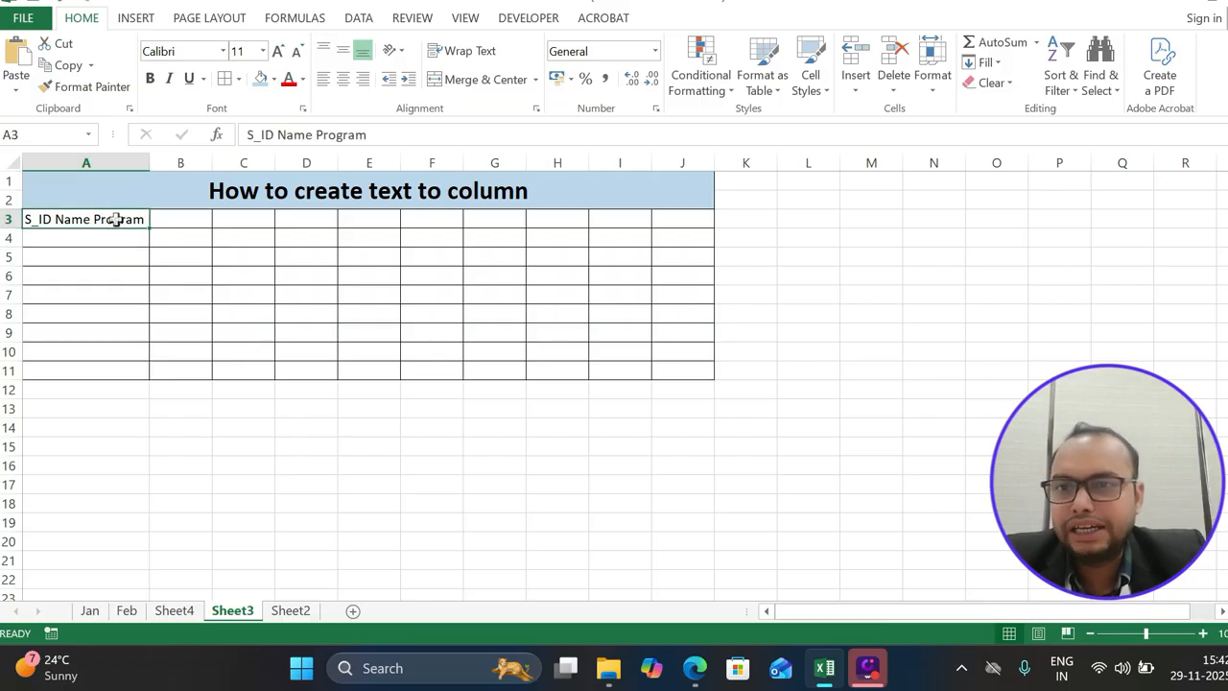
Enter the first student's record in cell A4 as a comma-separated ID, name and program DA.
click(132, 237)
text(S001)
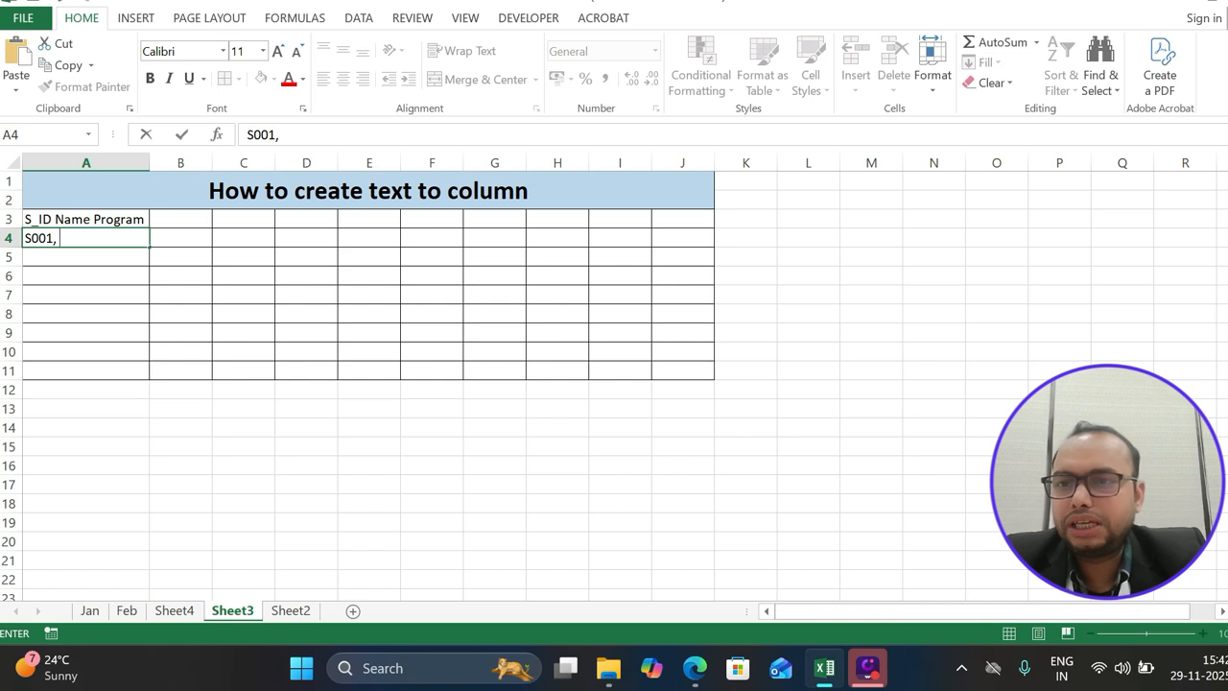
text(, Ankit)
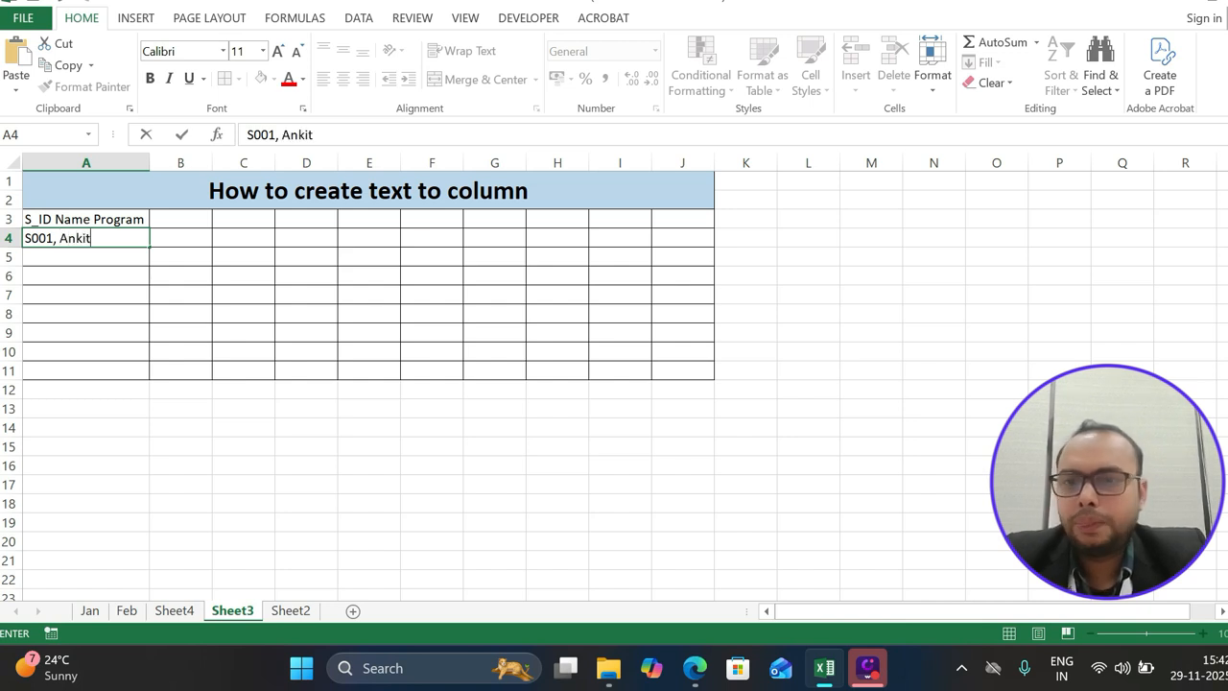
text(,)
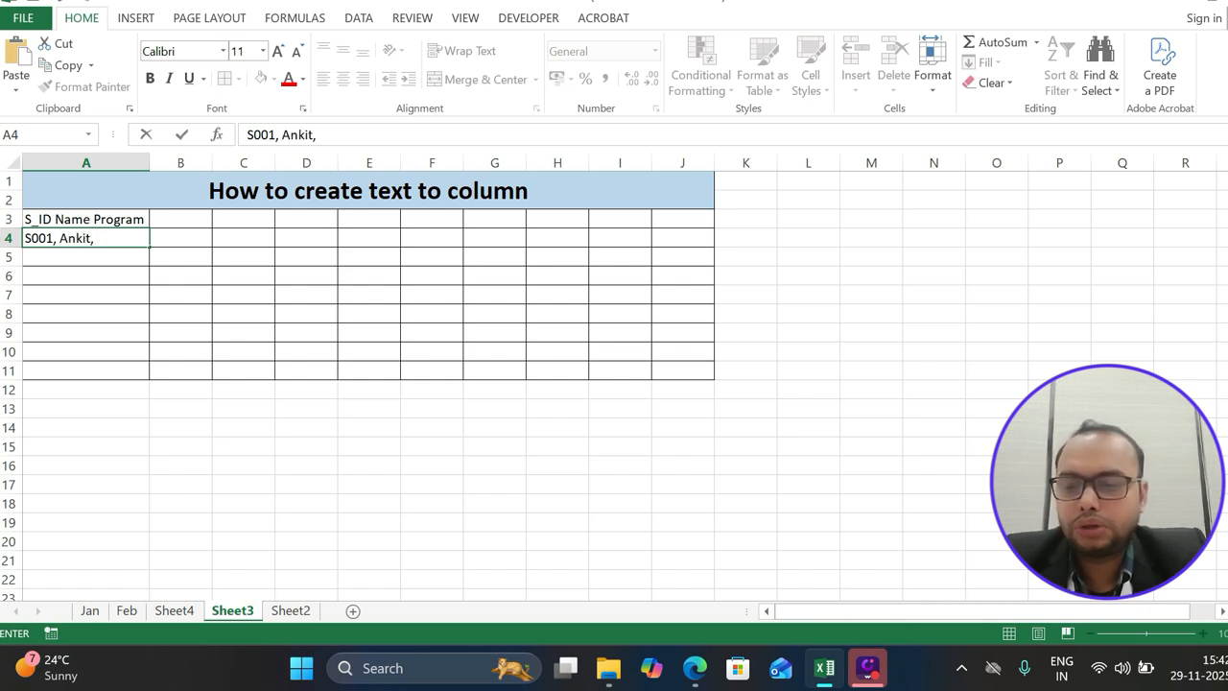
text( DA)
key(Up)
key(Down)
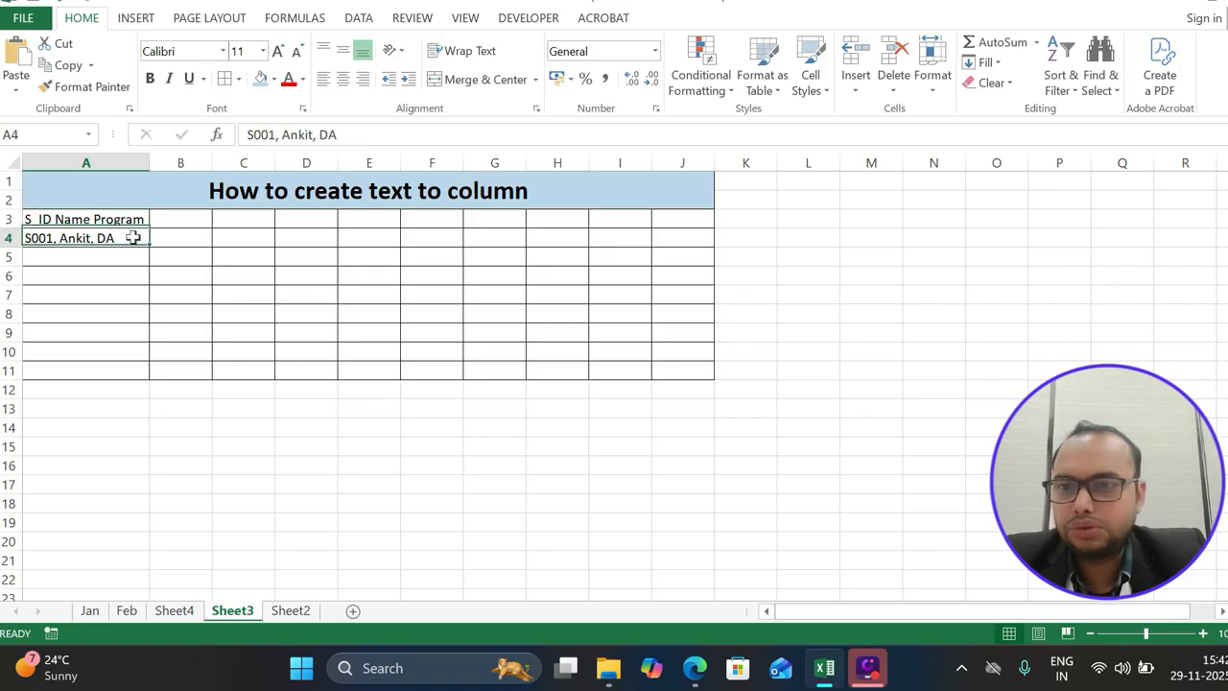
Enter the second student's record in cell A5 as a comma-separated ID, name and program DA.
key(Down)
text(S001, Ankit, DA)
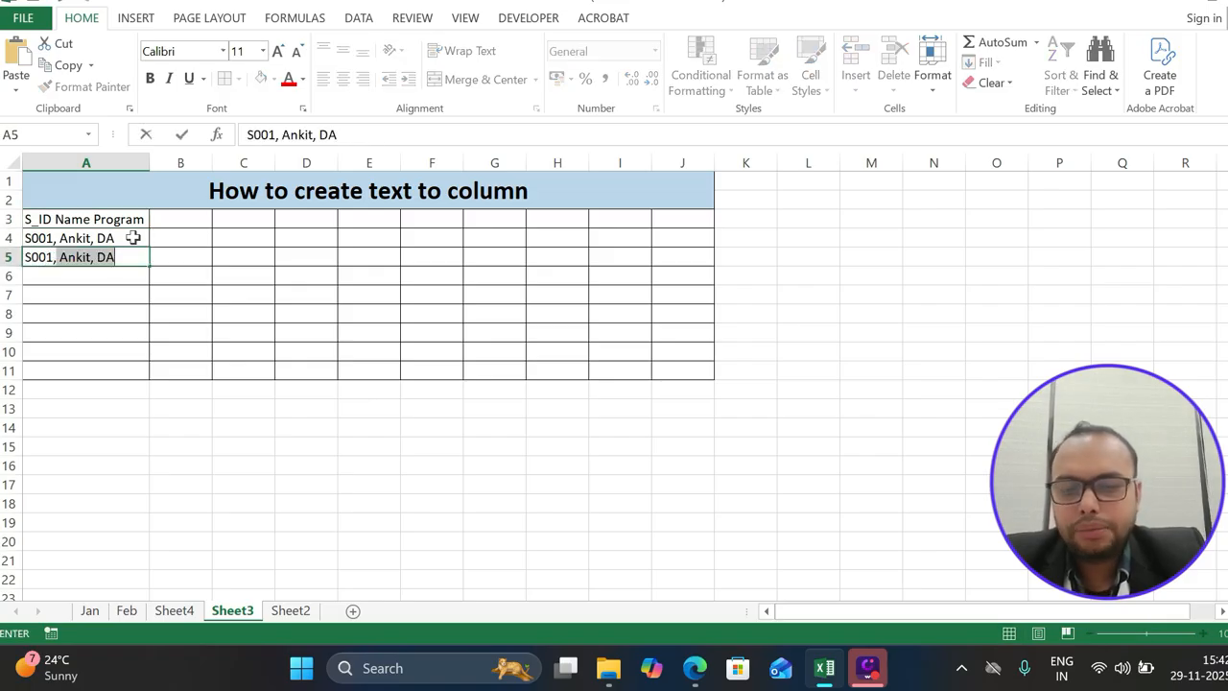
text(Bhoom)
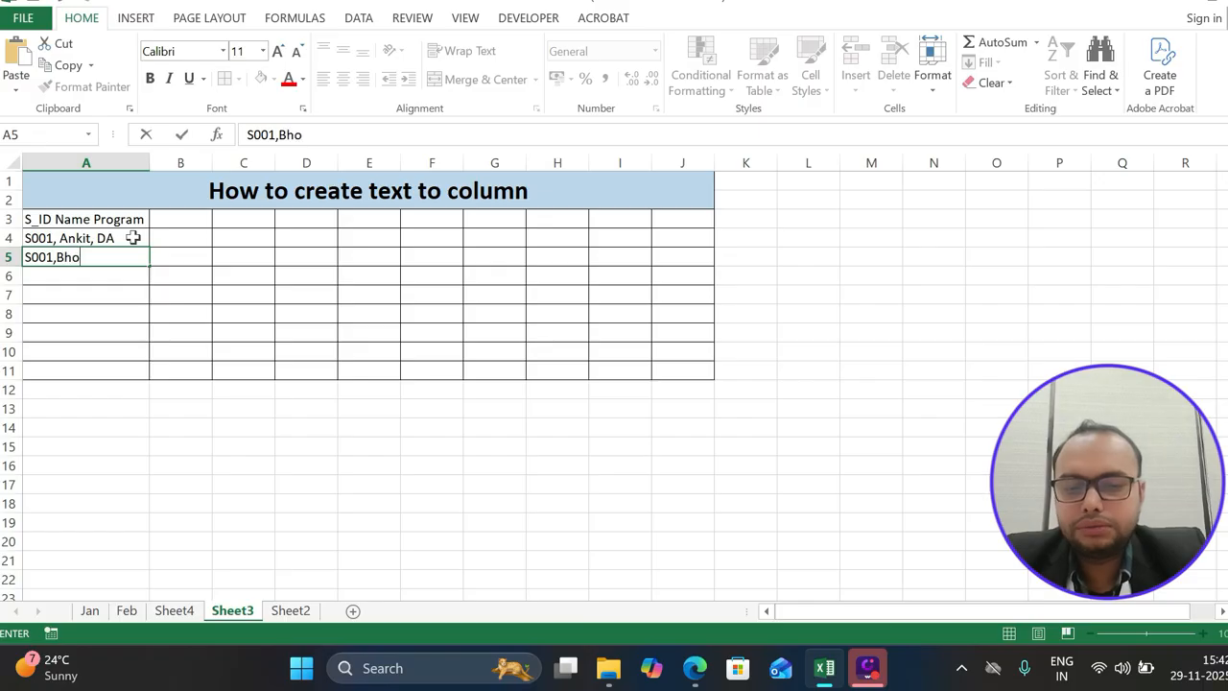
key(BackSpace)
key(BackSpace)
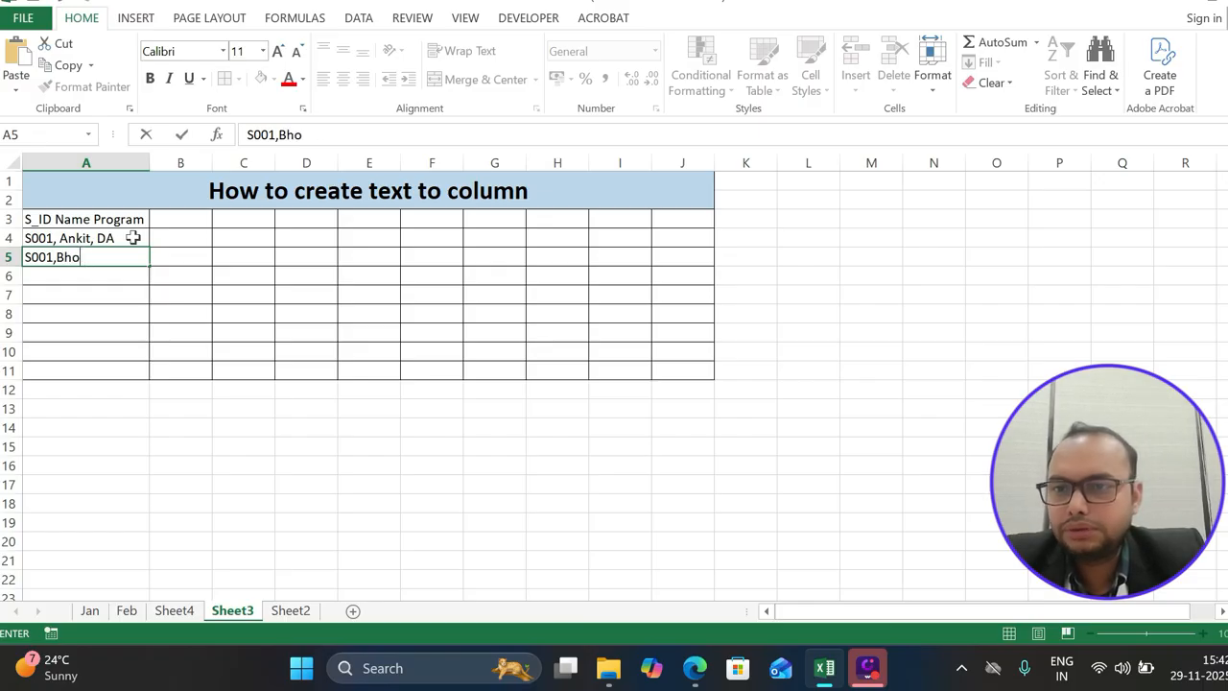
text(omi)
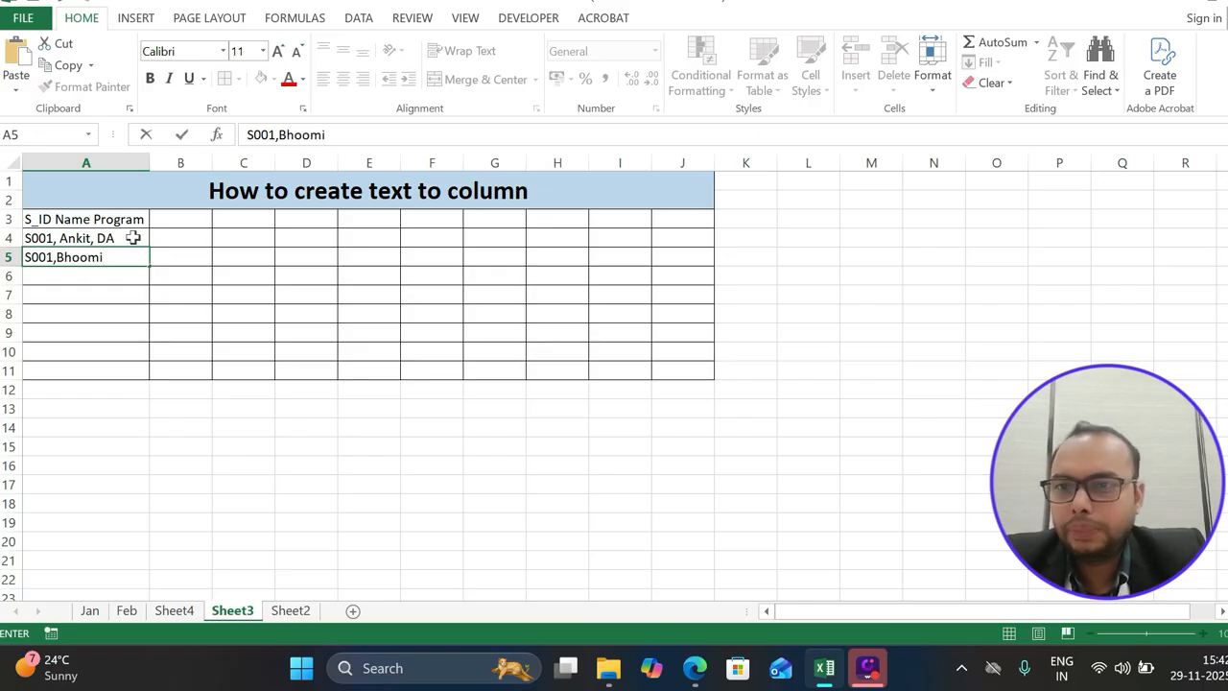
text(,)
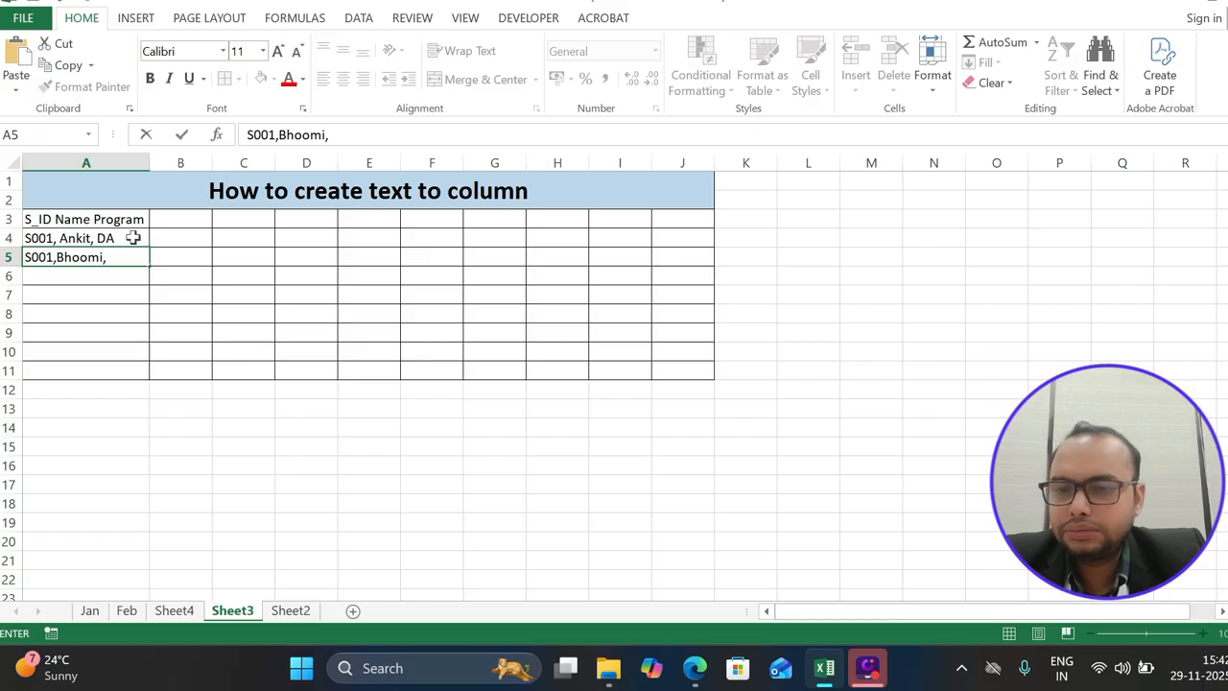
text( DA)
key(Return)
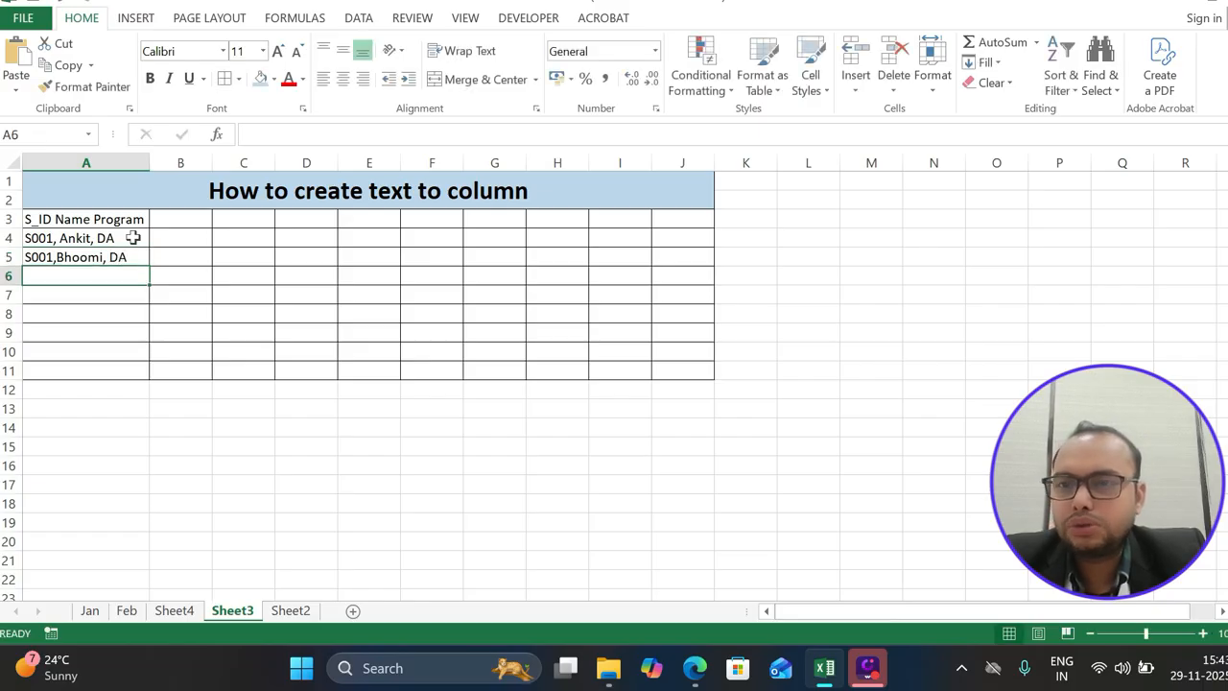
Correct the last digit of the student ID in cell A5 to 2.
click(42, 257)
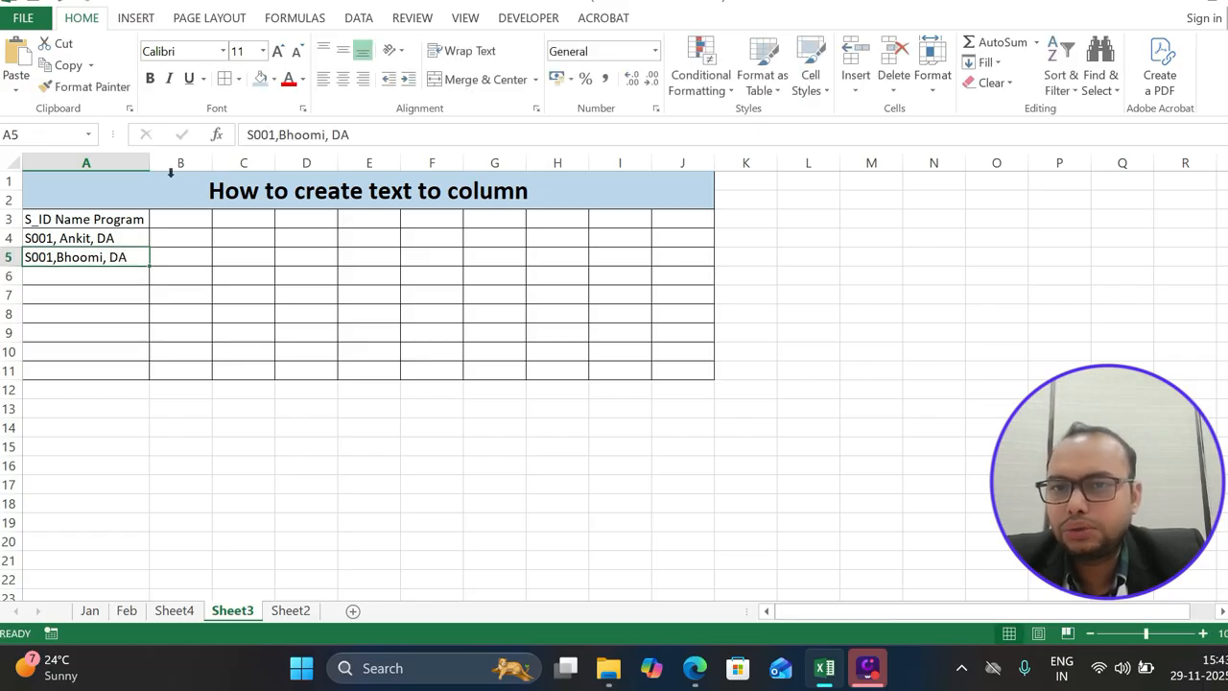
click(278, 135)
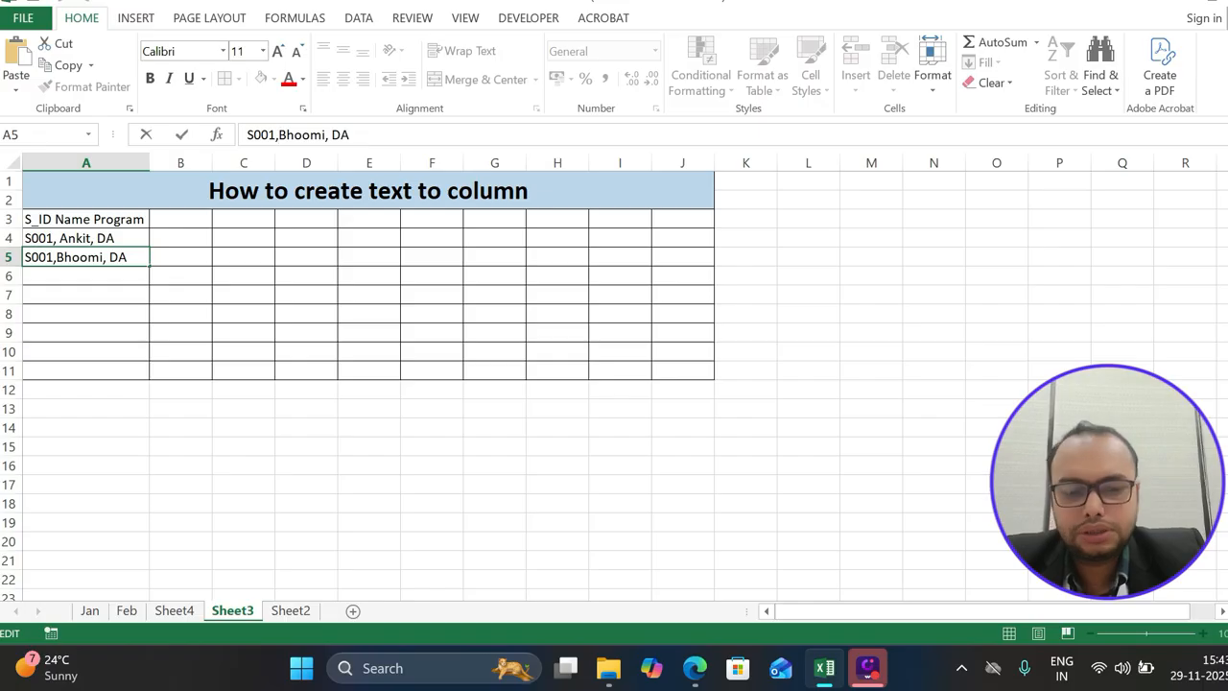
key(BackSpace)
text(2)
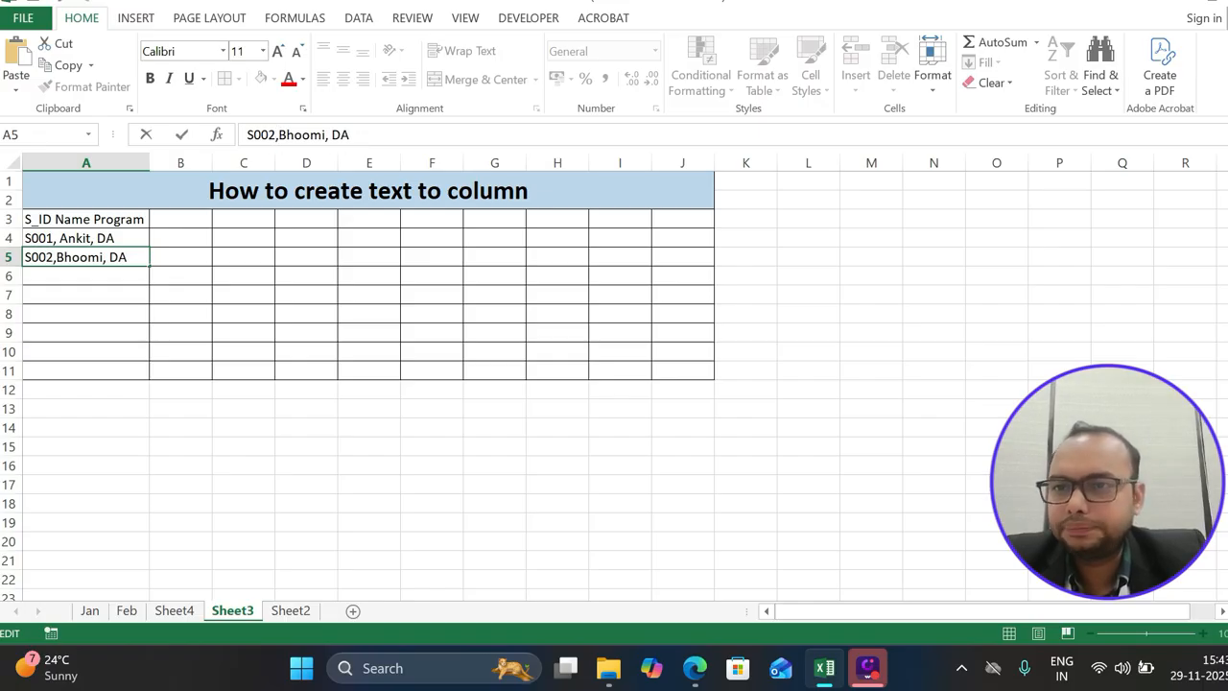
Enter the third student's record in cell A6 as a comma-separated ID, capitalized name and program DS.
click(96, 274)
text(S003)
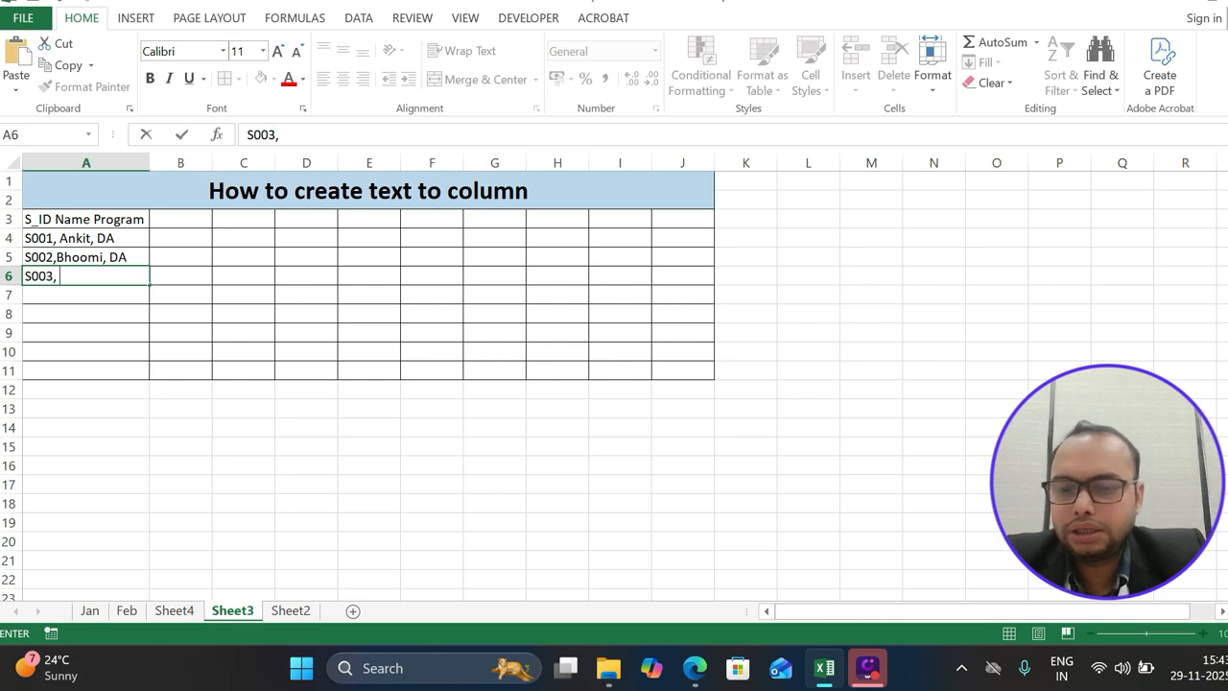
text(, yash)
key(BackSpace)
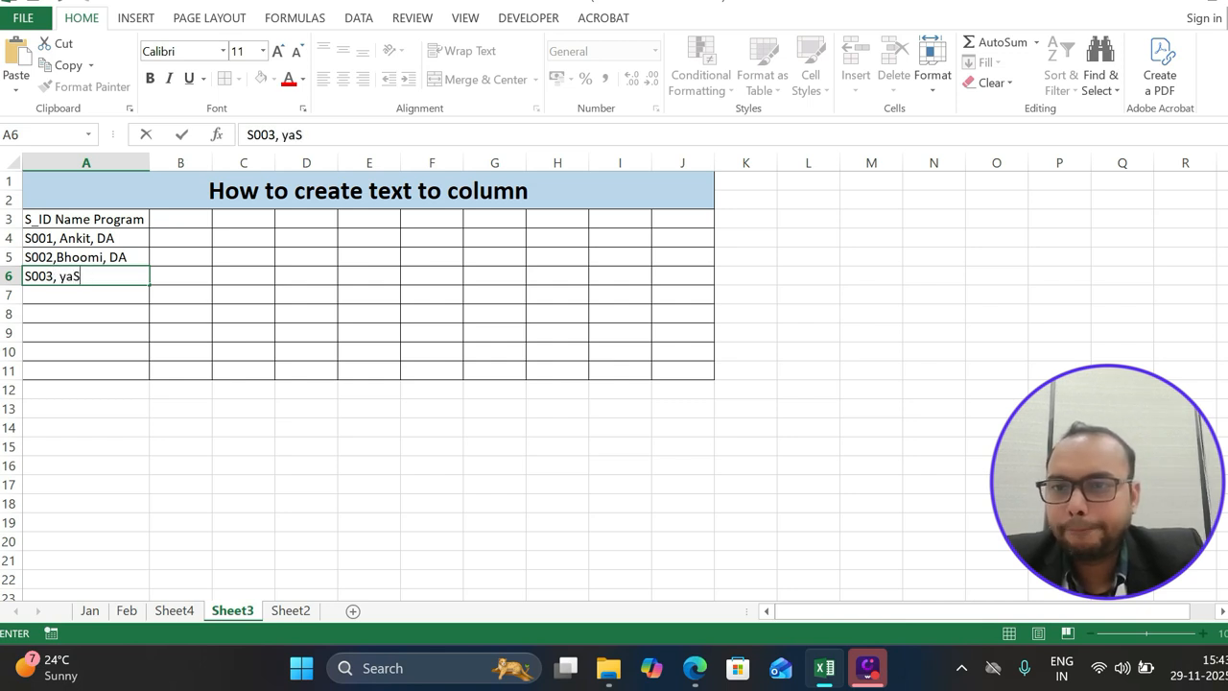
key(BackSpace)
key(BackSpace)
key(BackSpace)
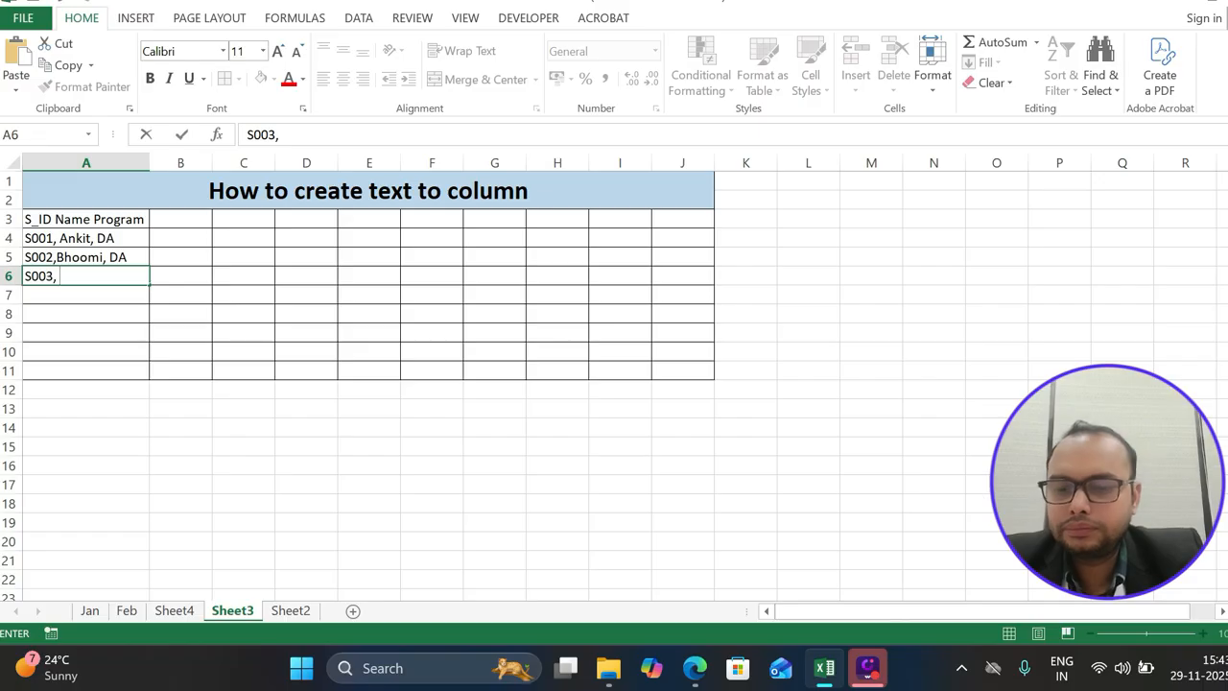
text(Yash,)
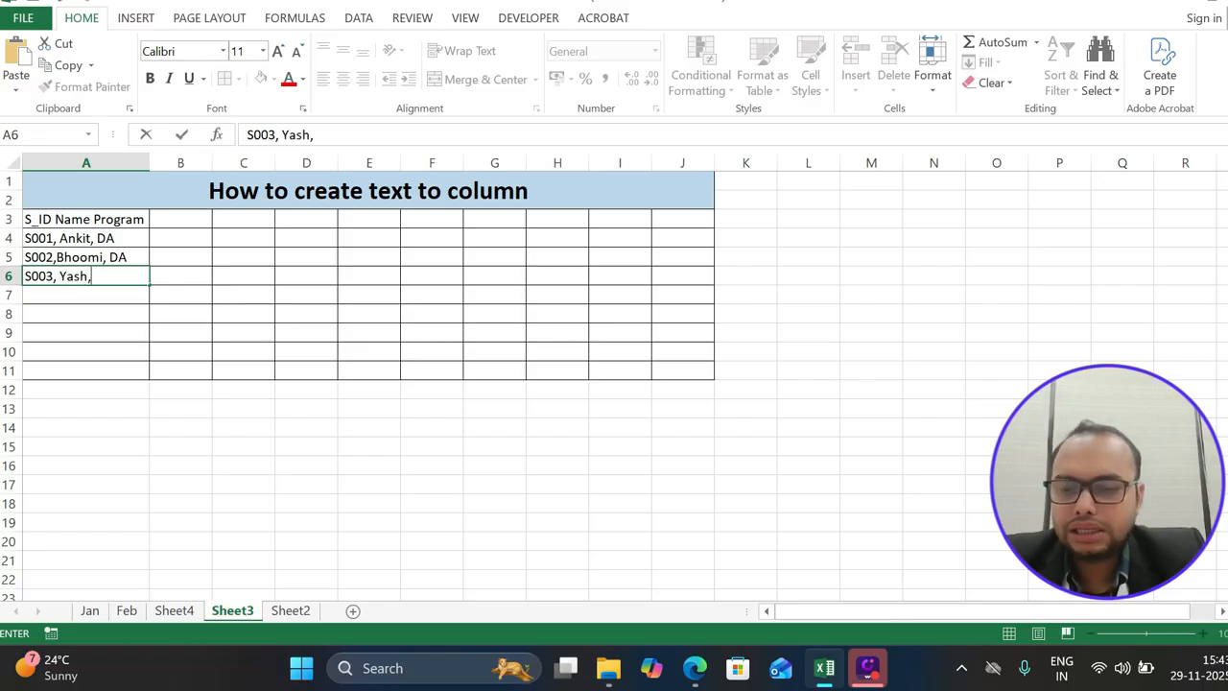
text( DS)
key(Return)
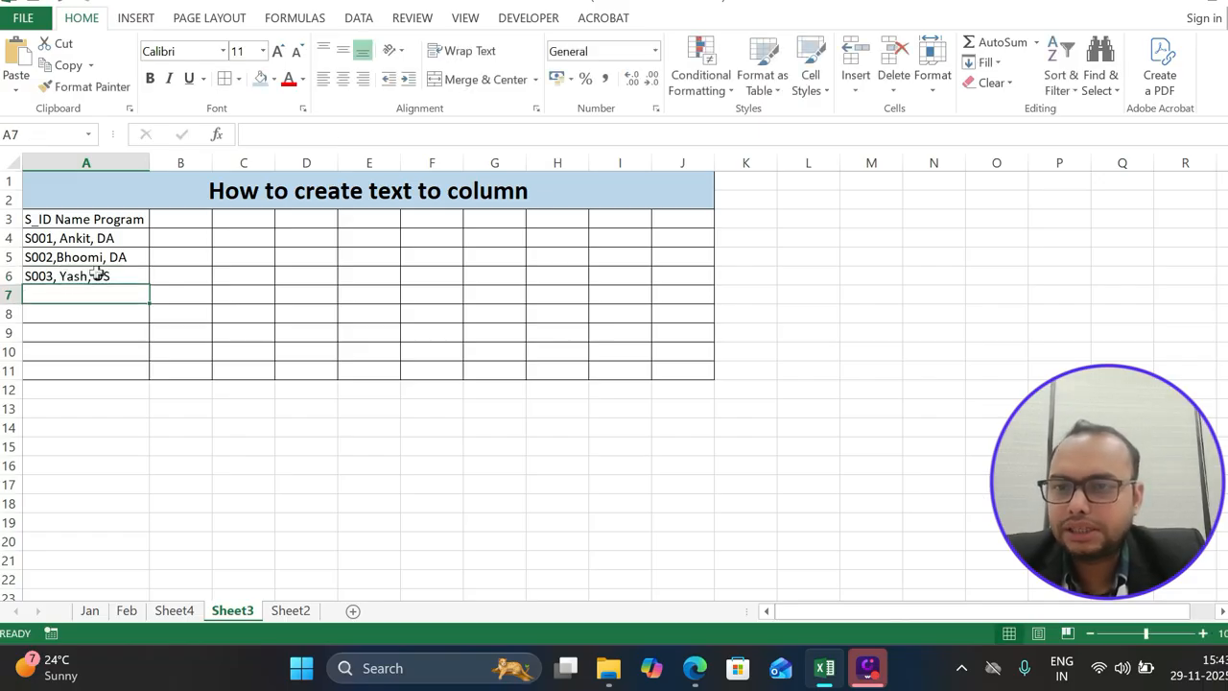
Enter the separate column headings S_ID, Name and Program in cells C3, D3 and E3.
click(243, 220)
text(S_)
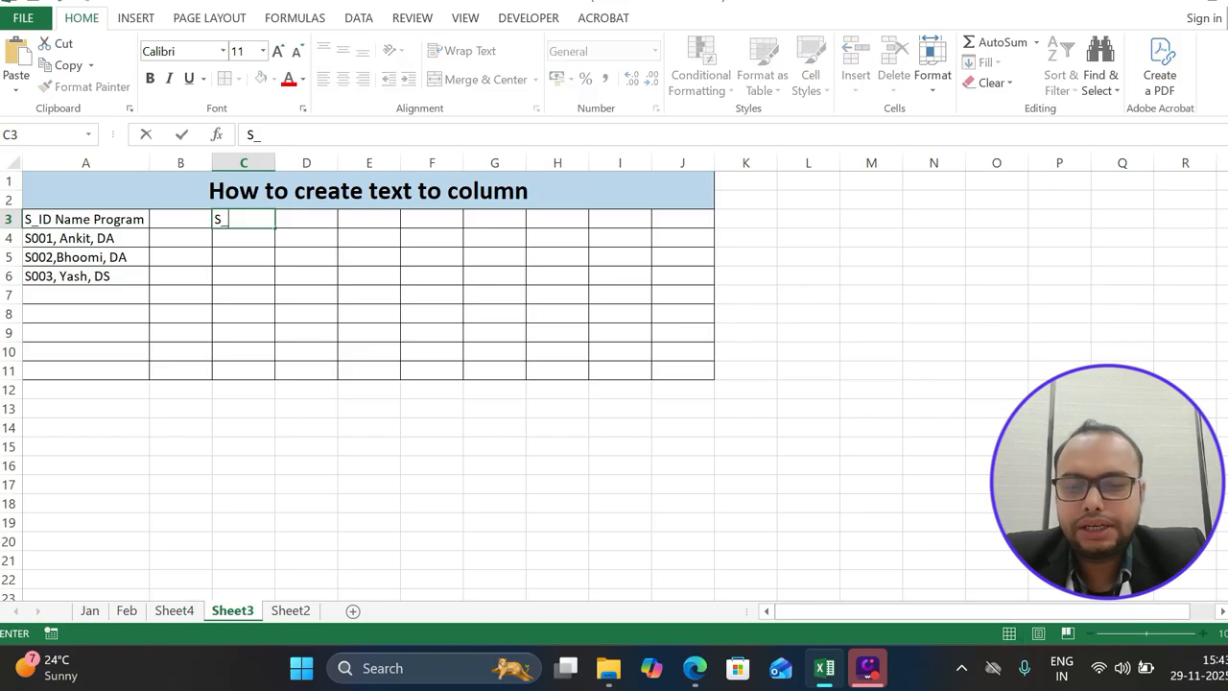
text(ID)
key(Tab)
text(Name)
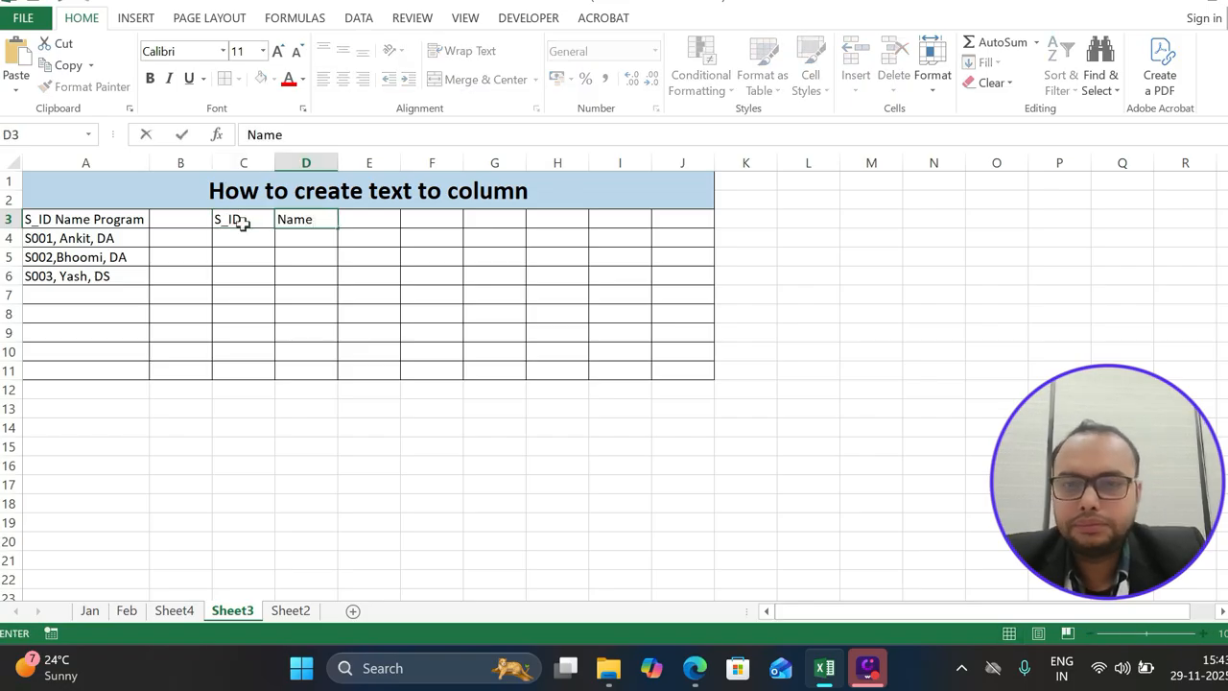
key(Tab)
text(P)
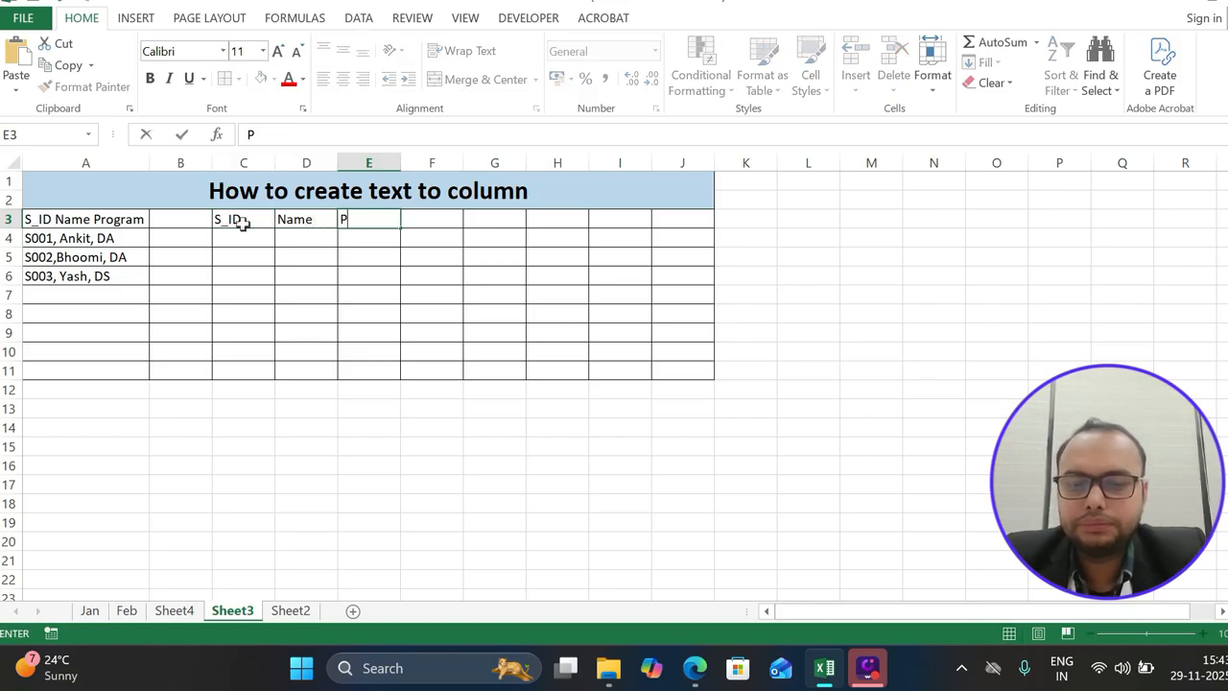
text(rogram)
key(Return)
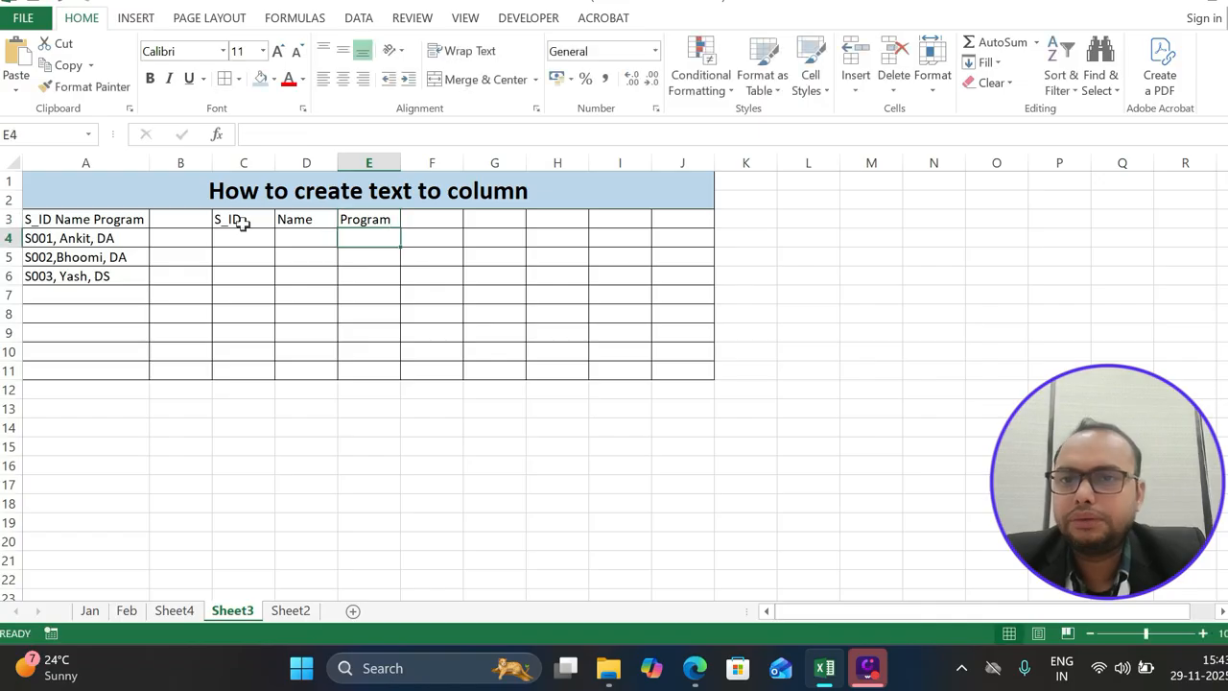
click(243, 241)
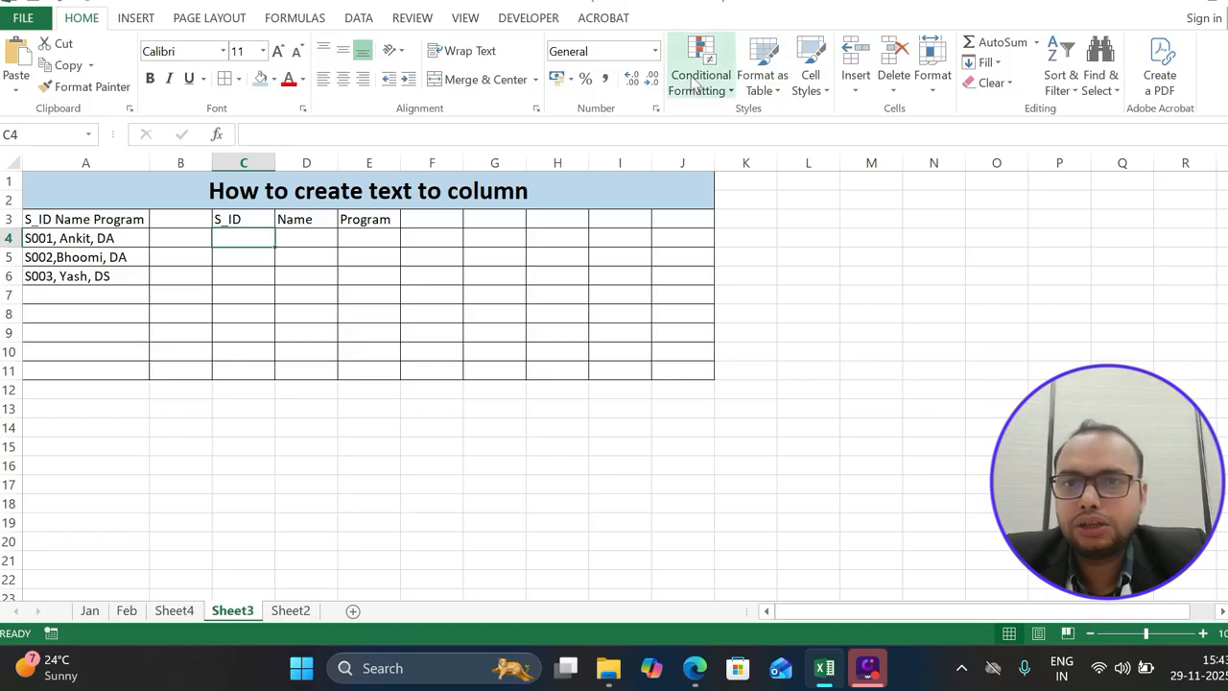
click(361, 21)
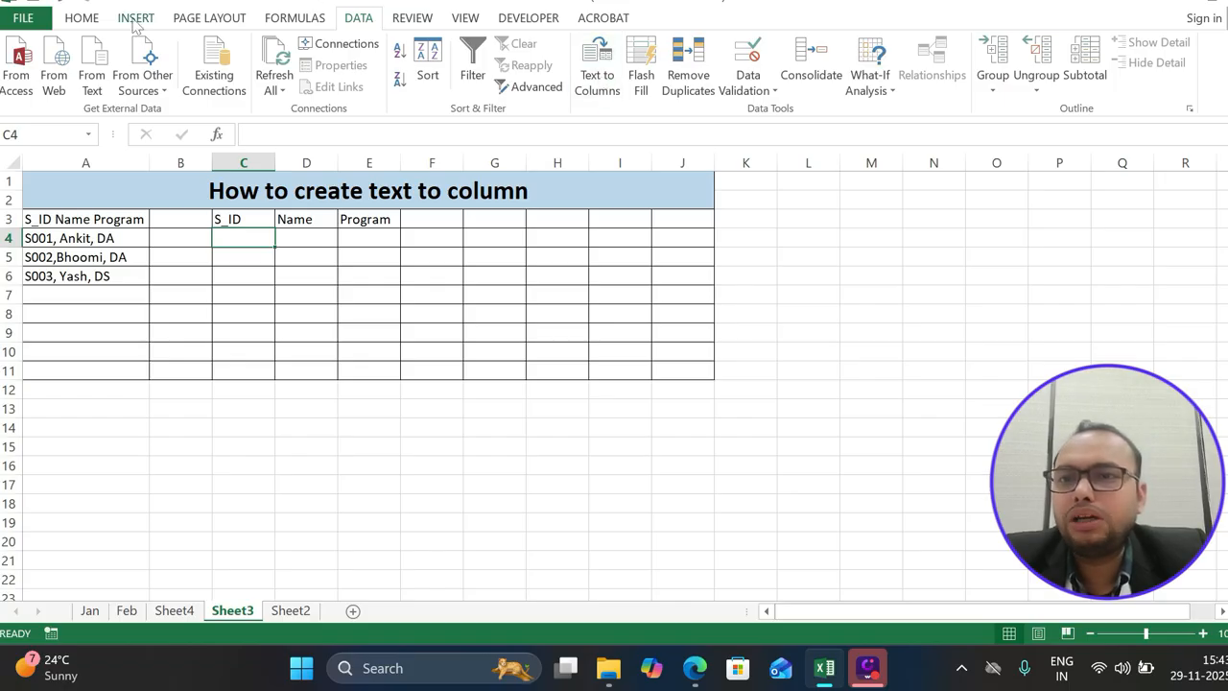
click(83, 25)
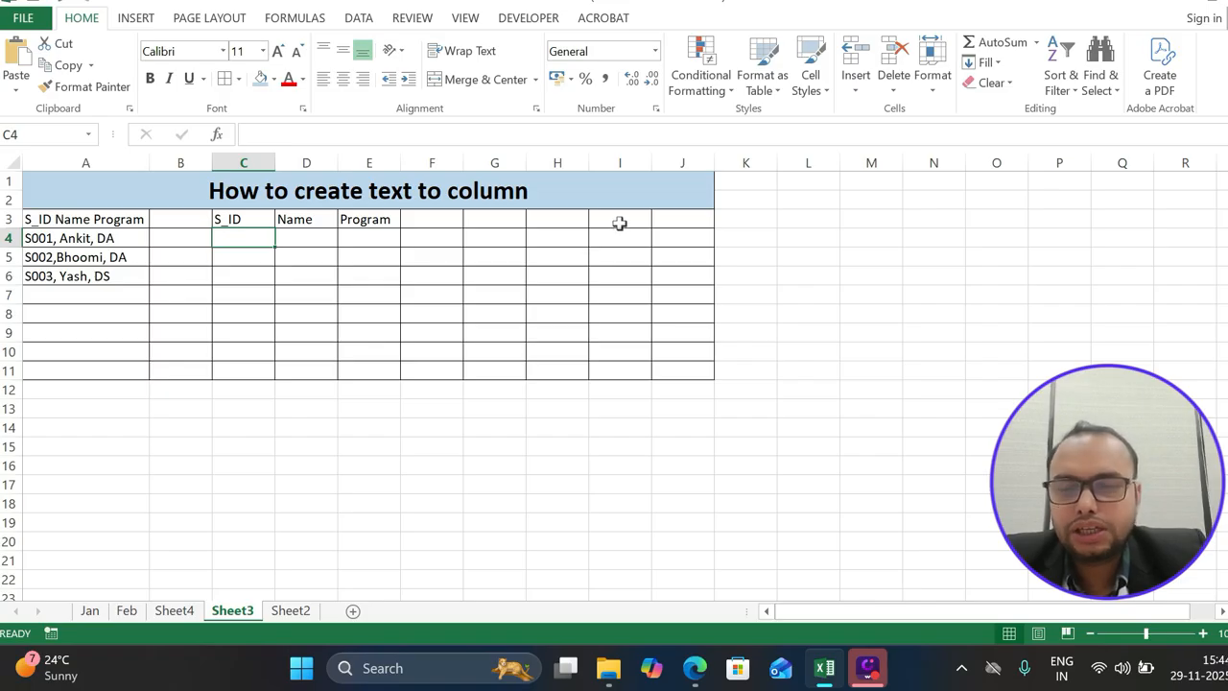
Append the shortcut text "Alt + A + E" to the end of the merged title.
double_click(573, 189)
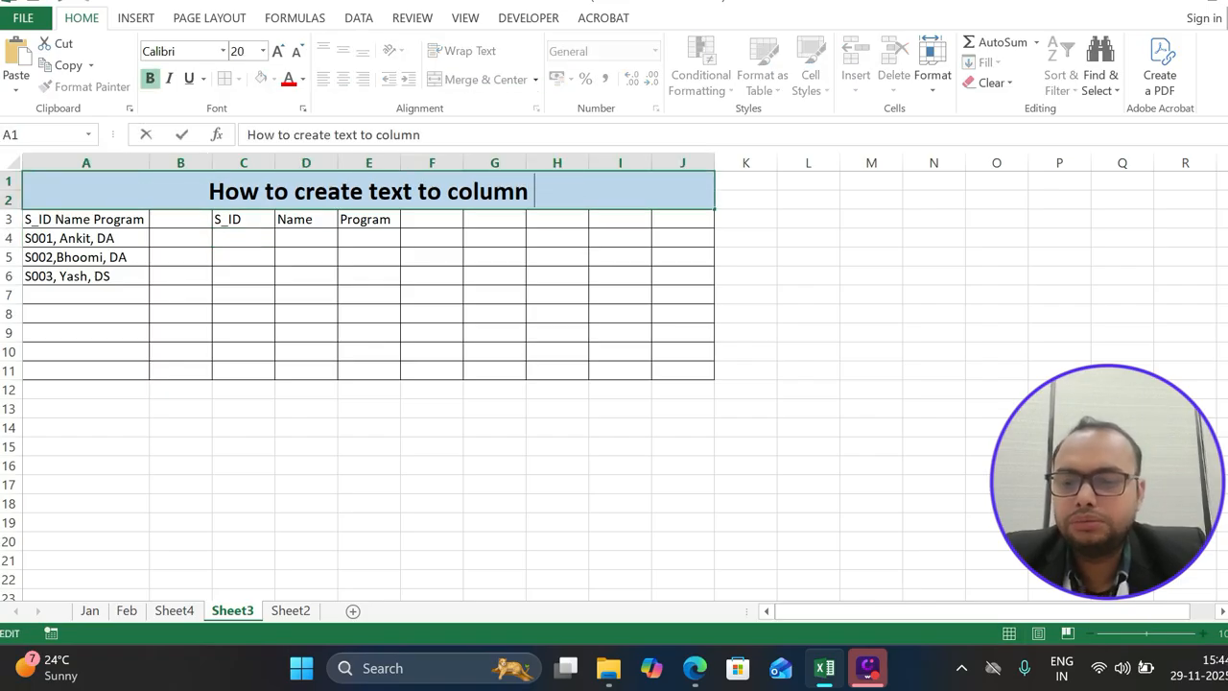
text(Alt + )
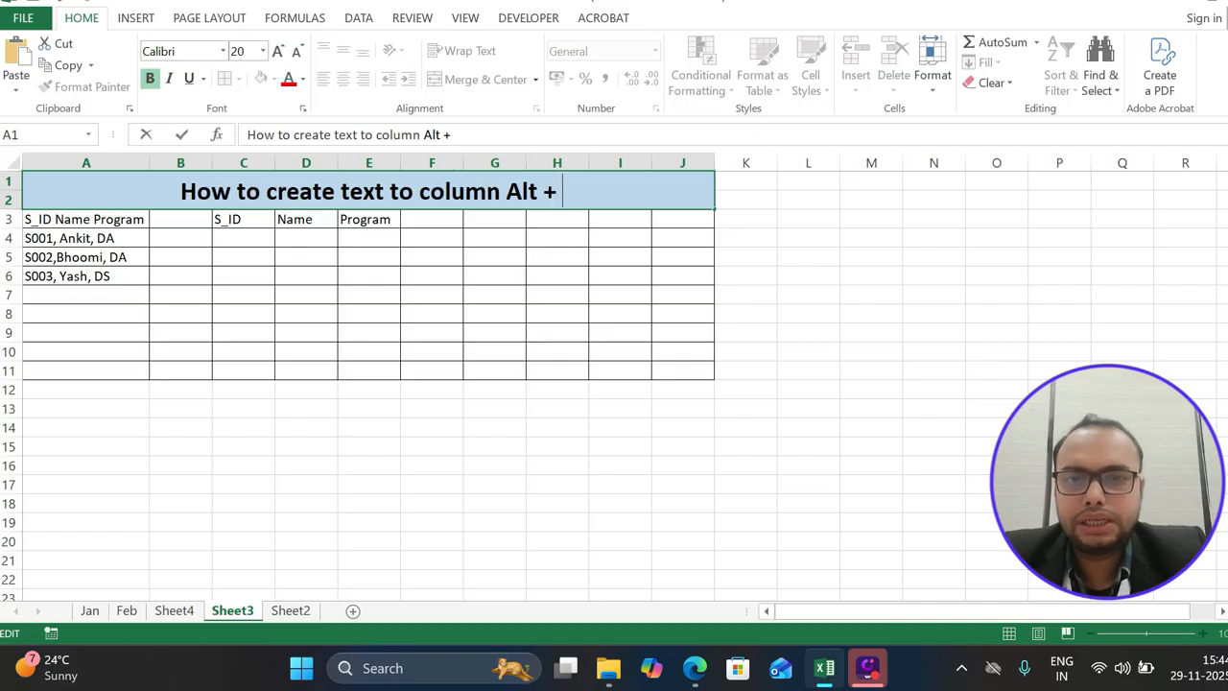
text(A + E)
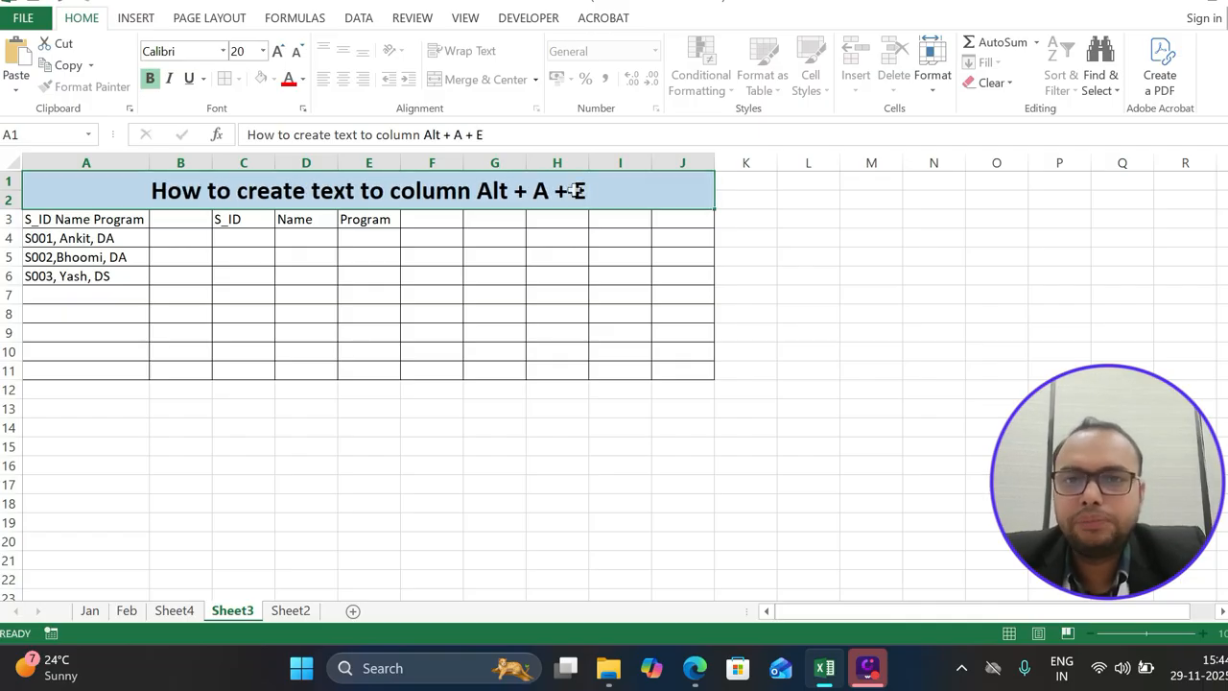
key(Return)
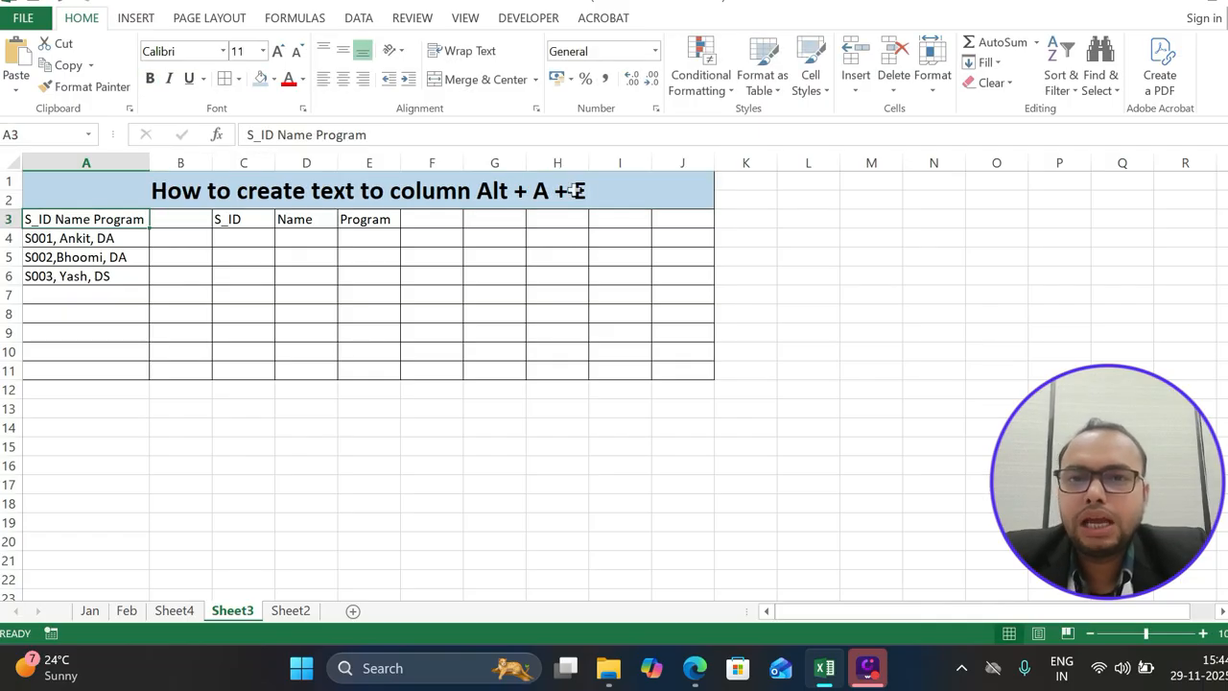
Enclose the shortcut text in the merged title in parentheses so it reads "(Alt + A + E)".
click(485, 191)
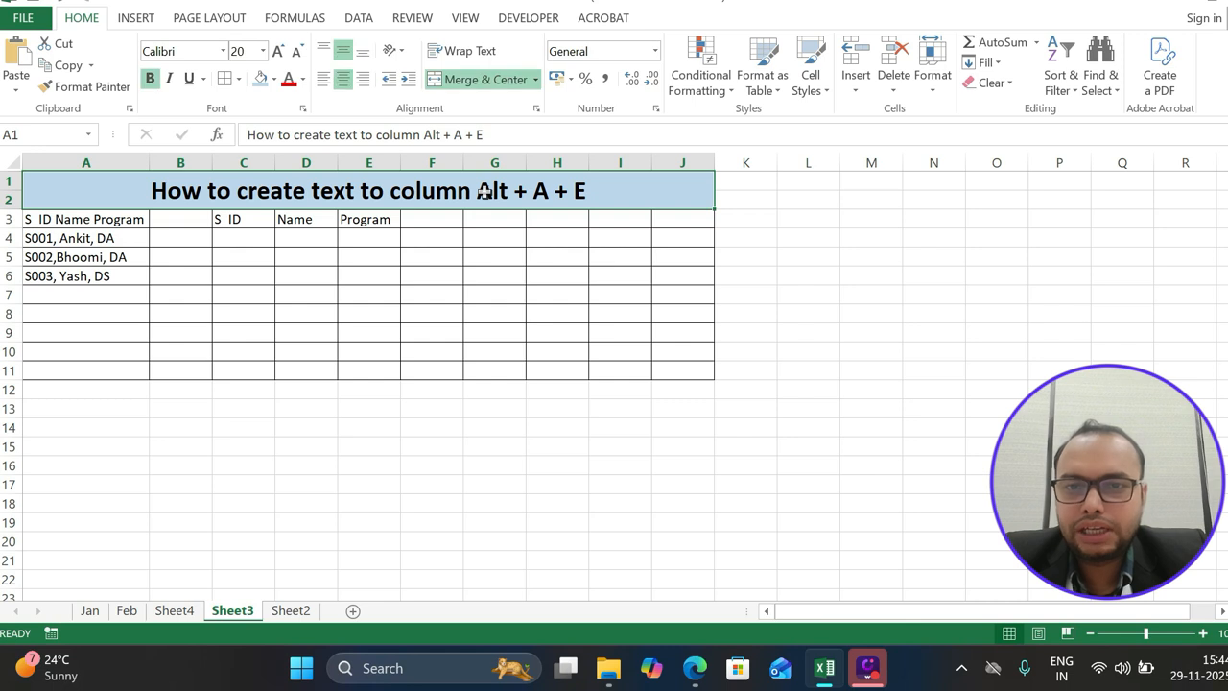
double_click(485, 191)
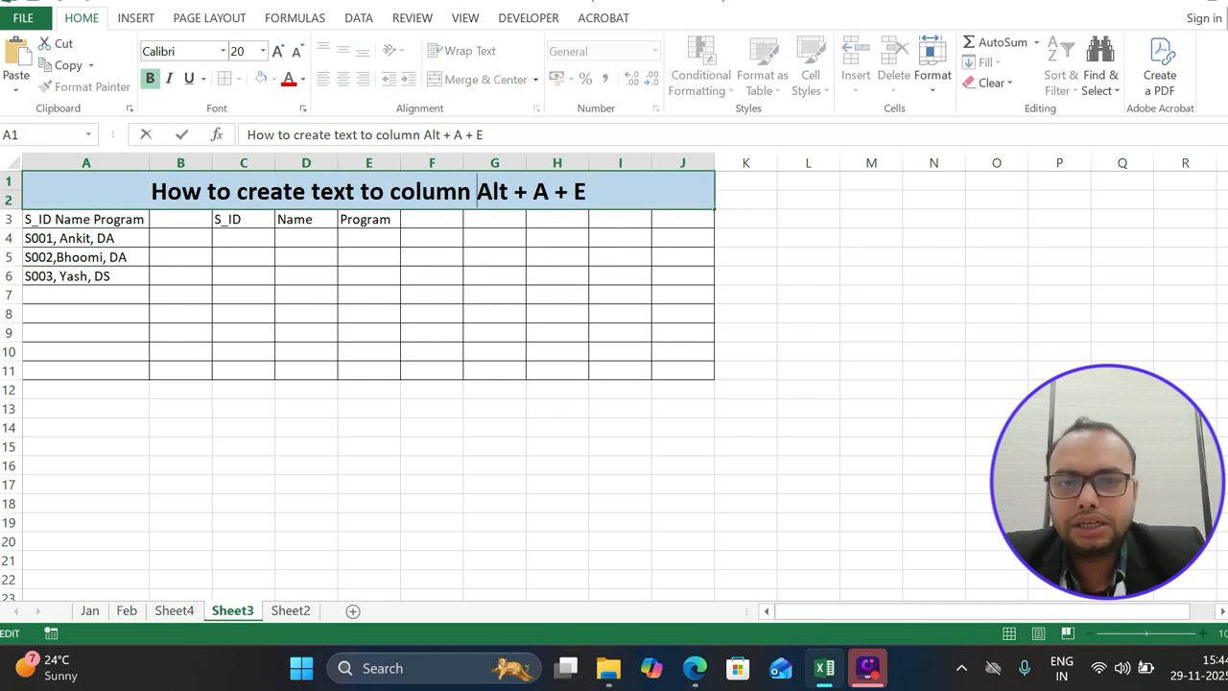
text(()
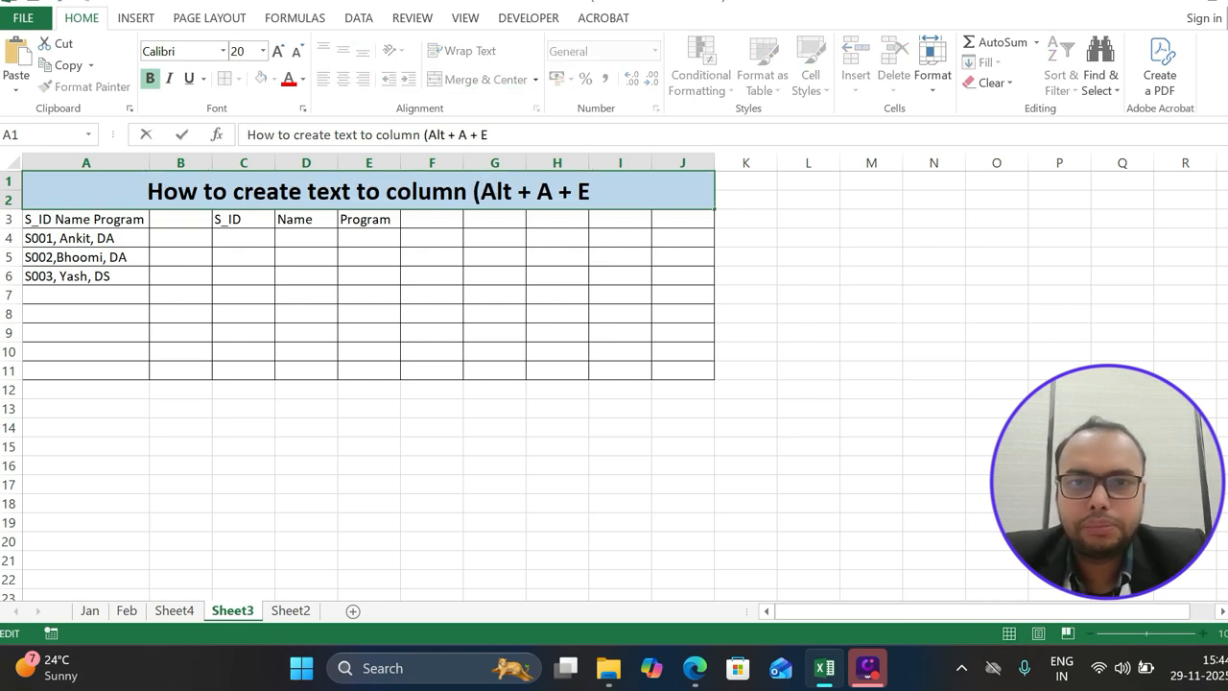
text())
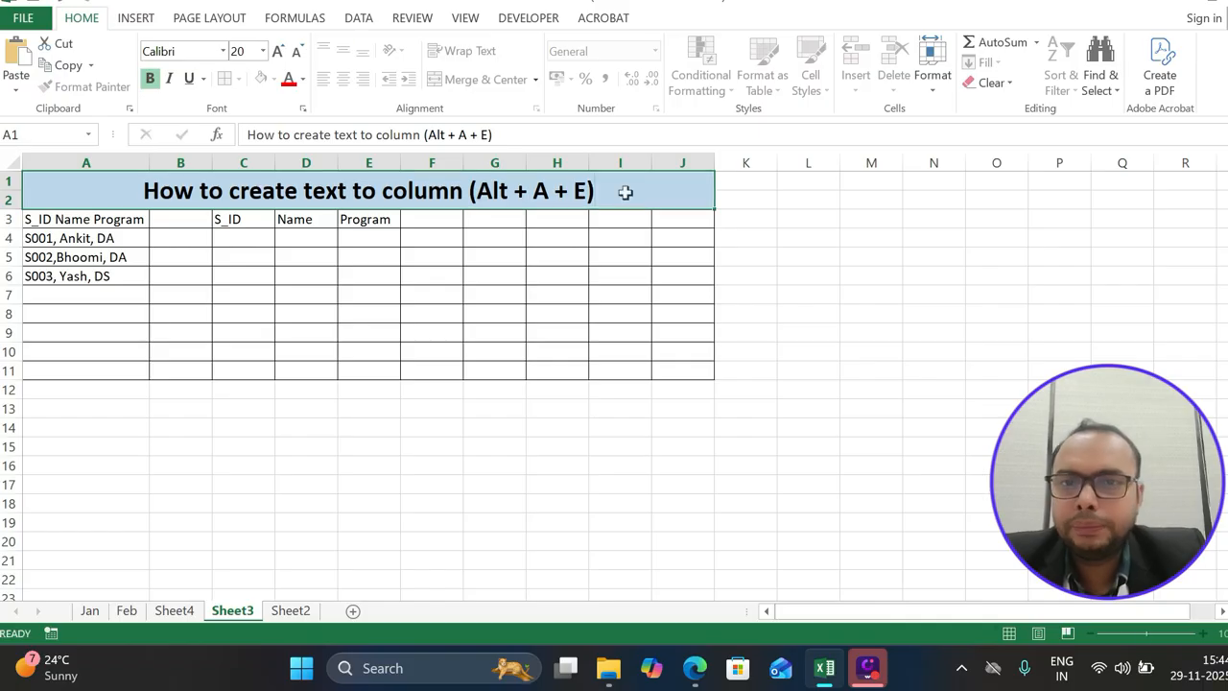
key(Return)
Start Text to Columns on the student records in A4:A6 as delimited data, adding Comma as a delimiter.
click(262, 239)
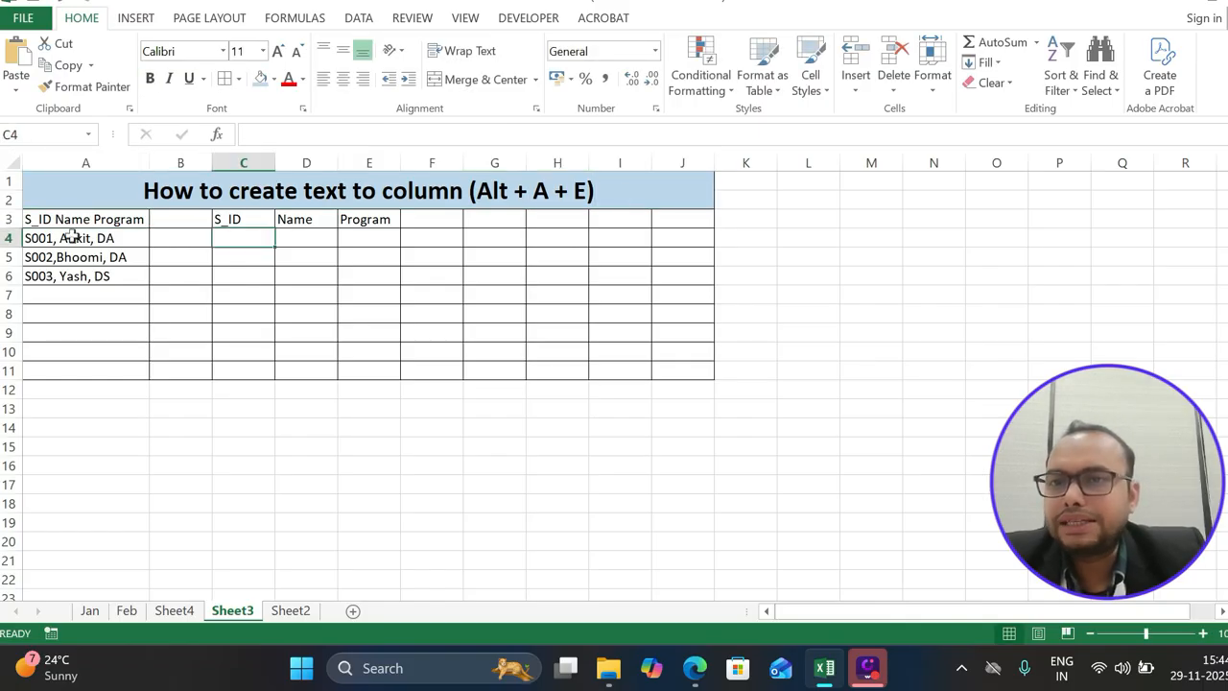
drag(73, 237, 77, 274)
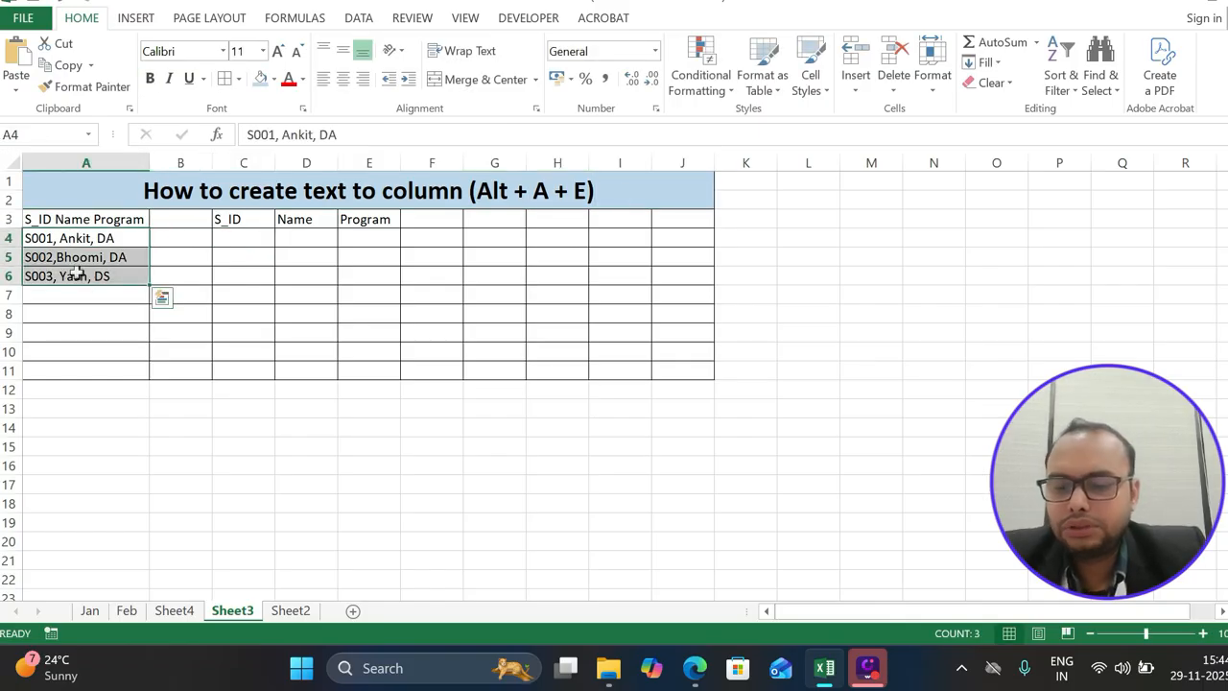
key(alt+a)
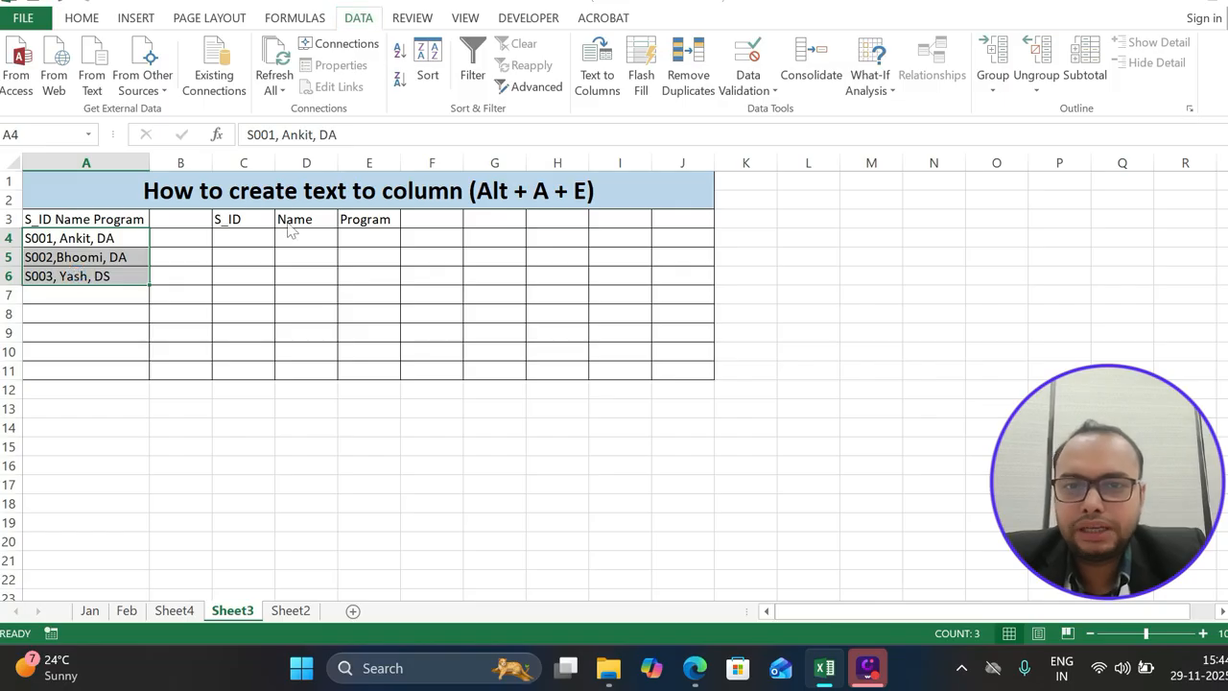
key(e)
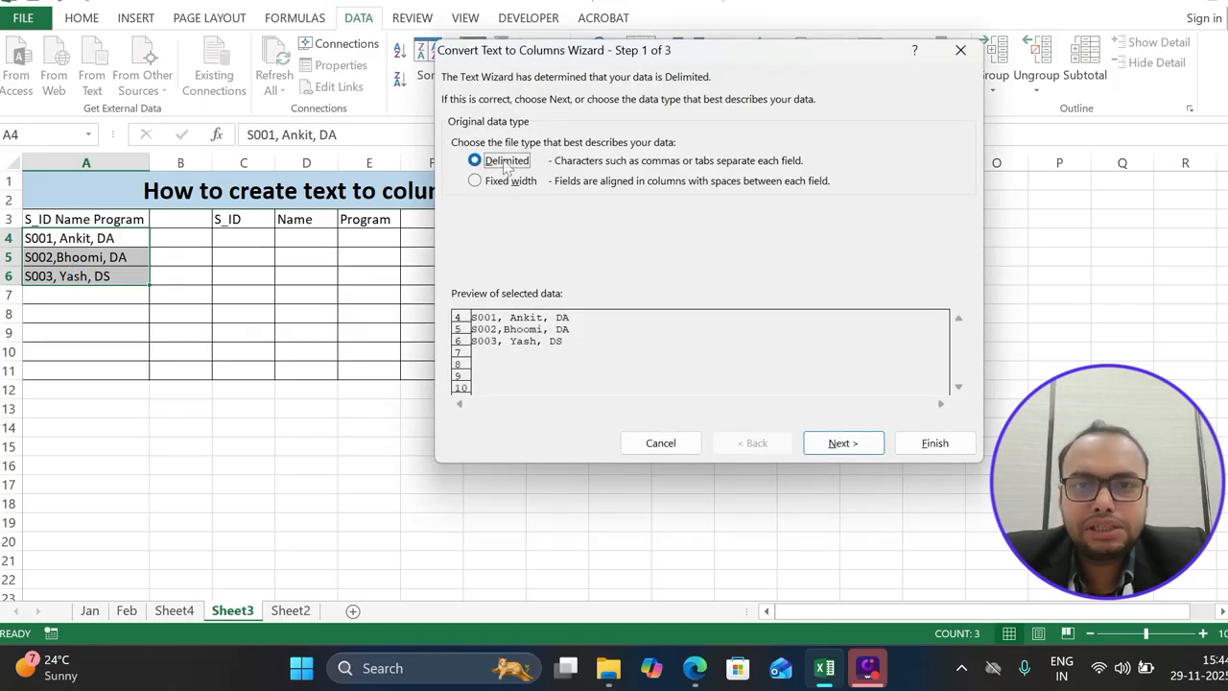
click(844, 443)
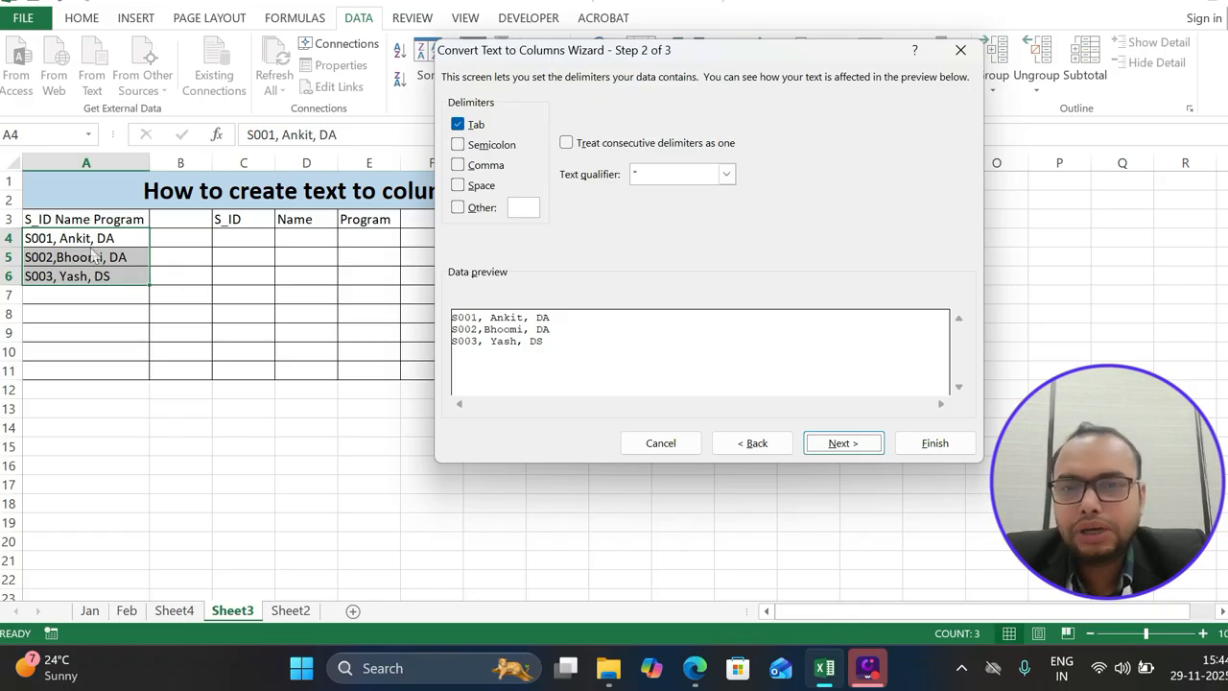
click(459, 165)
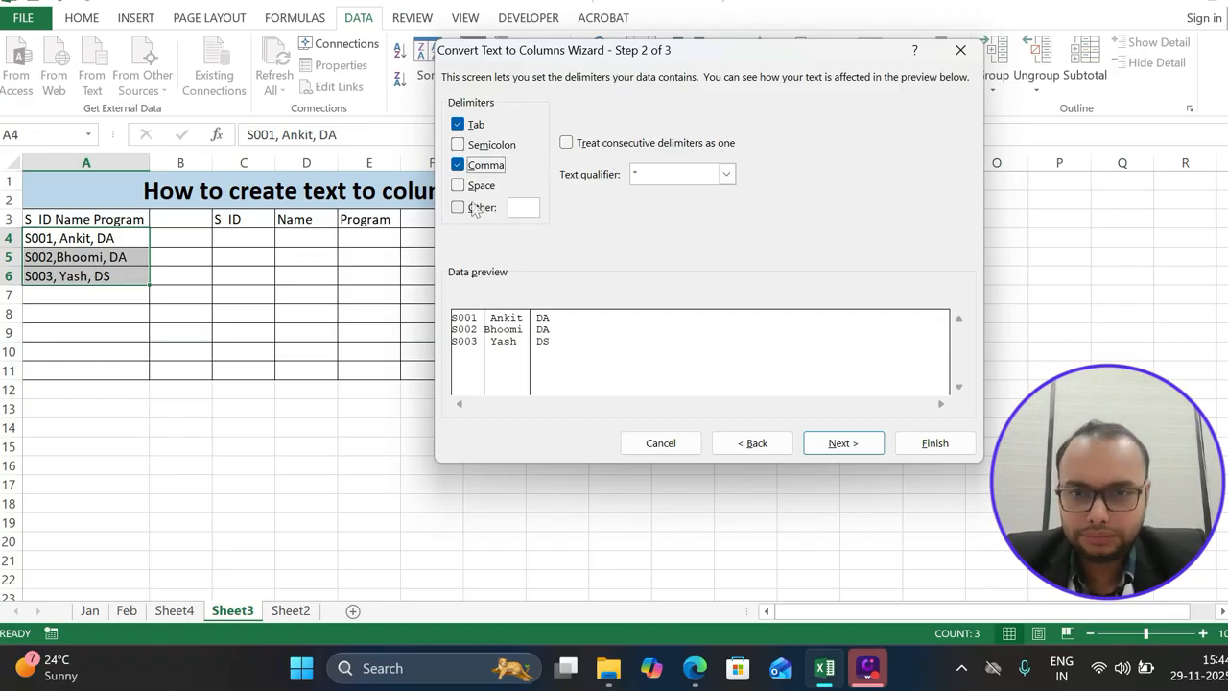
click(537, 212)
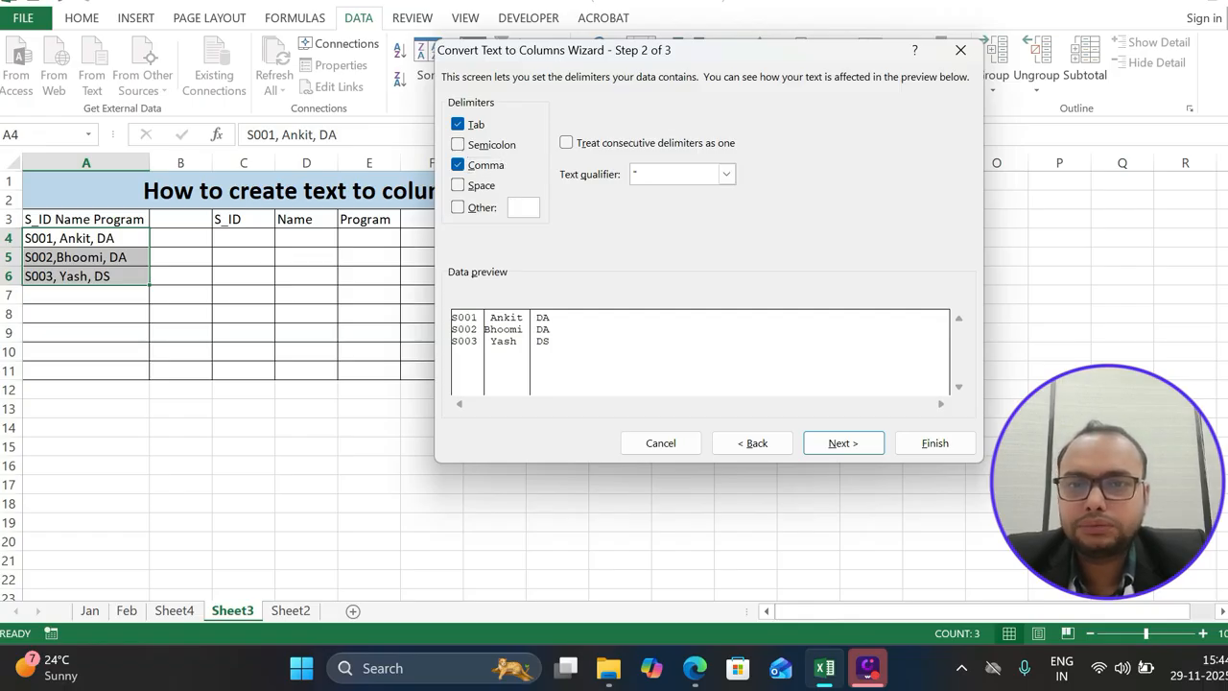
click(844, 444)
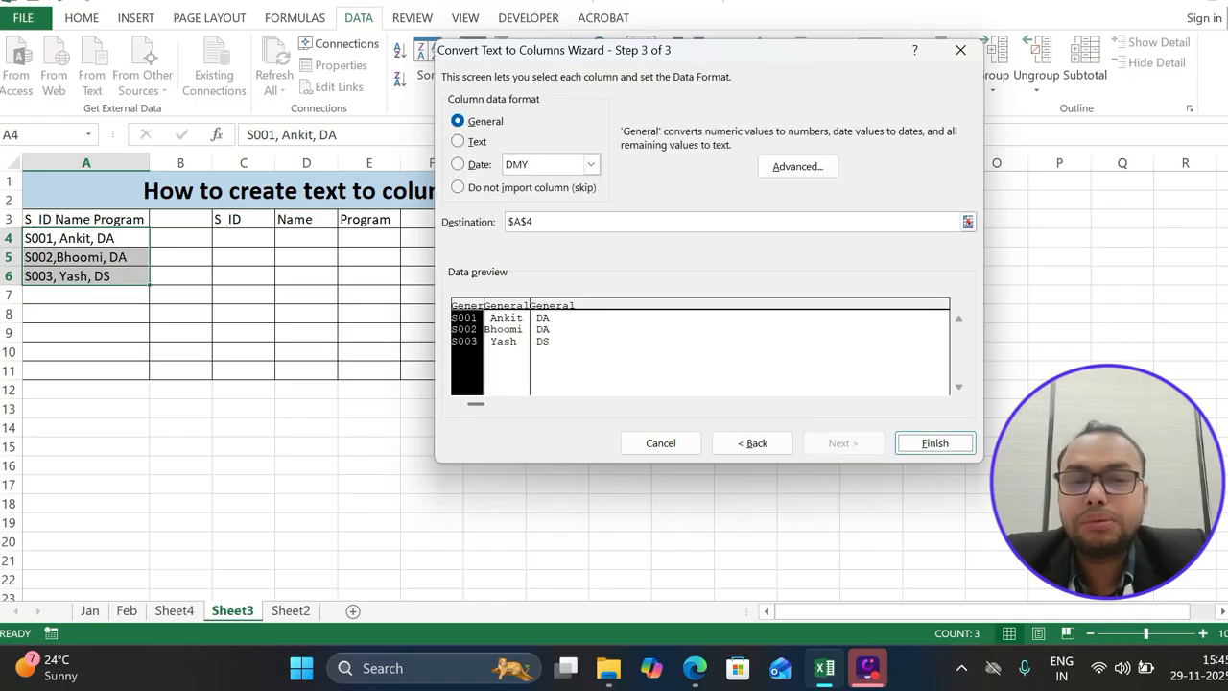
Set the split destination to $C$4:$E$4 and finish the conversion, accepting replacement of existing data.
click(550, 227)
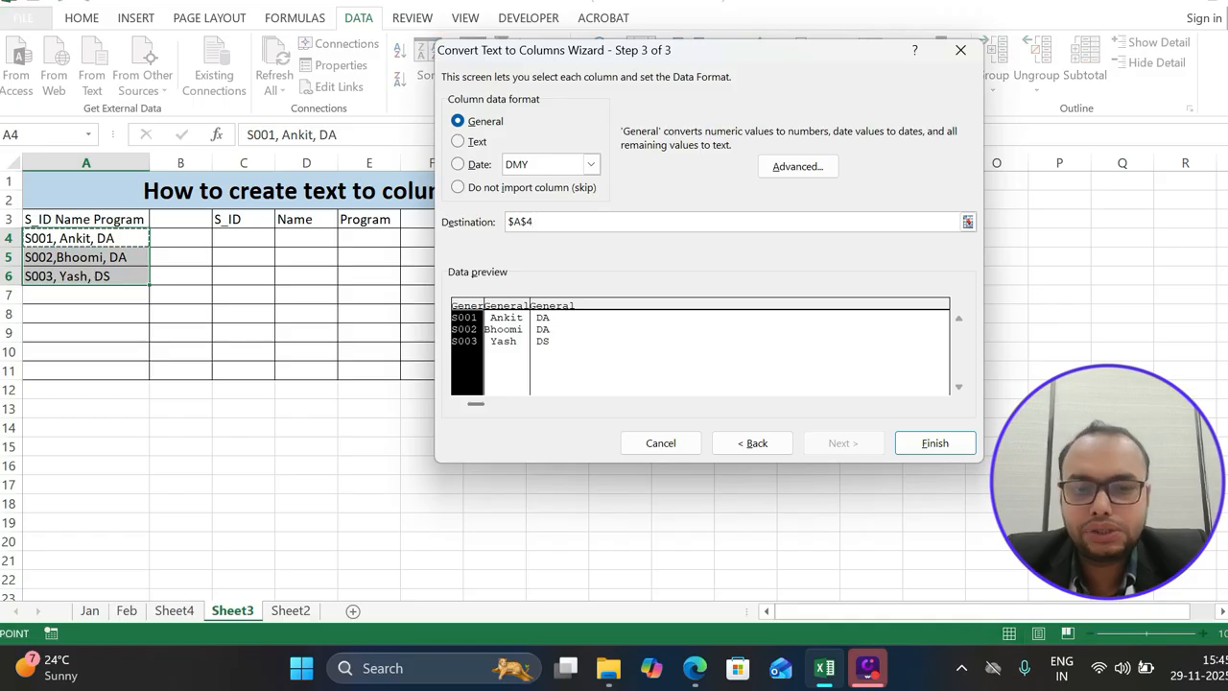
key(BackSpace)
key(BackSpace)
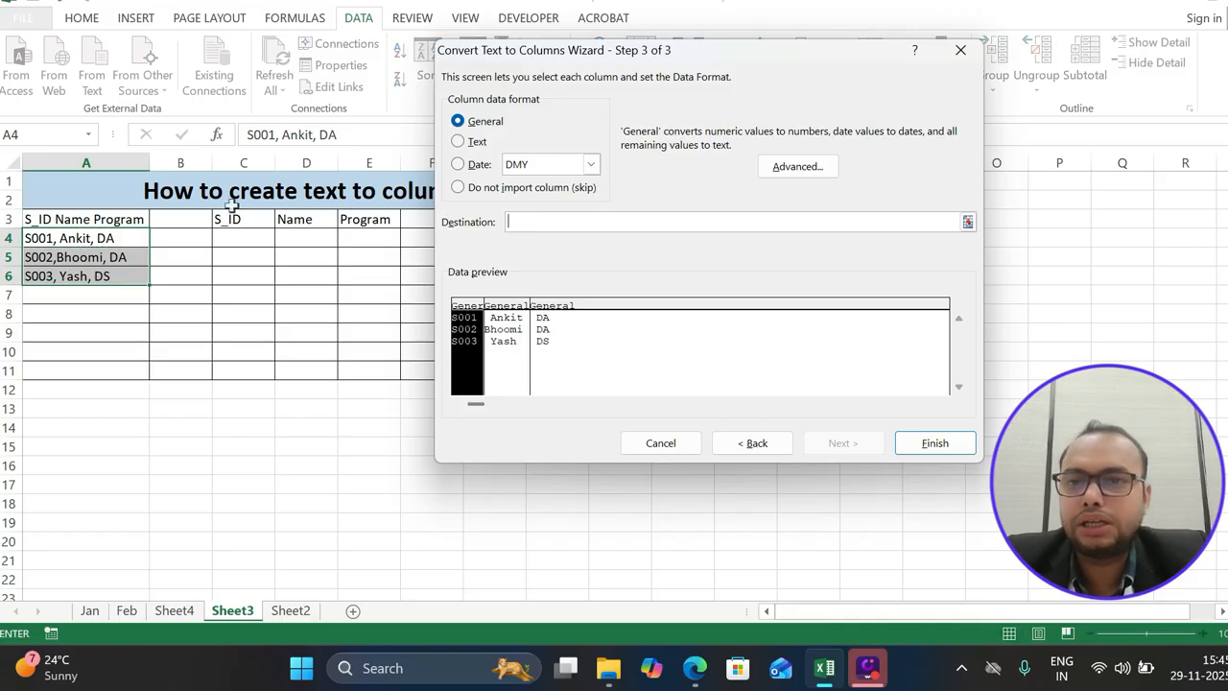
drag(235, 238, 369, 247)
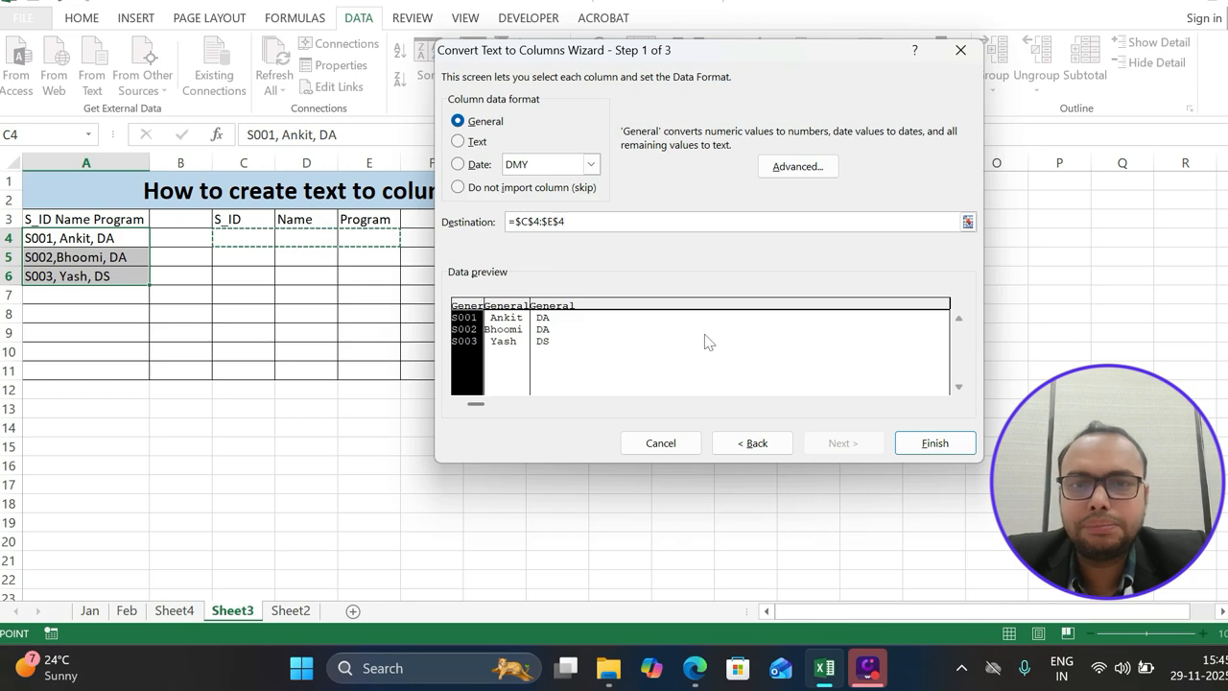
click(936, 443)
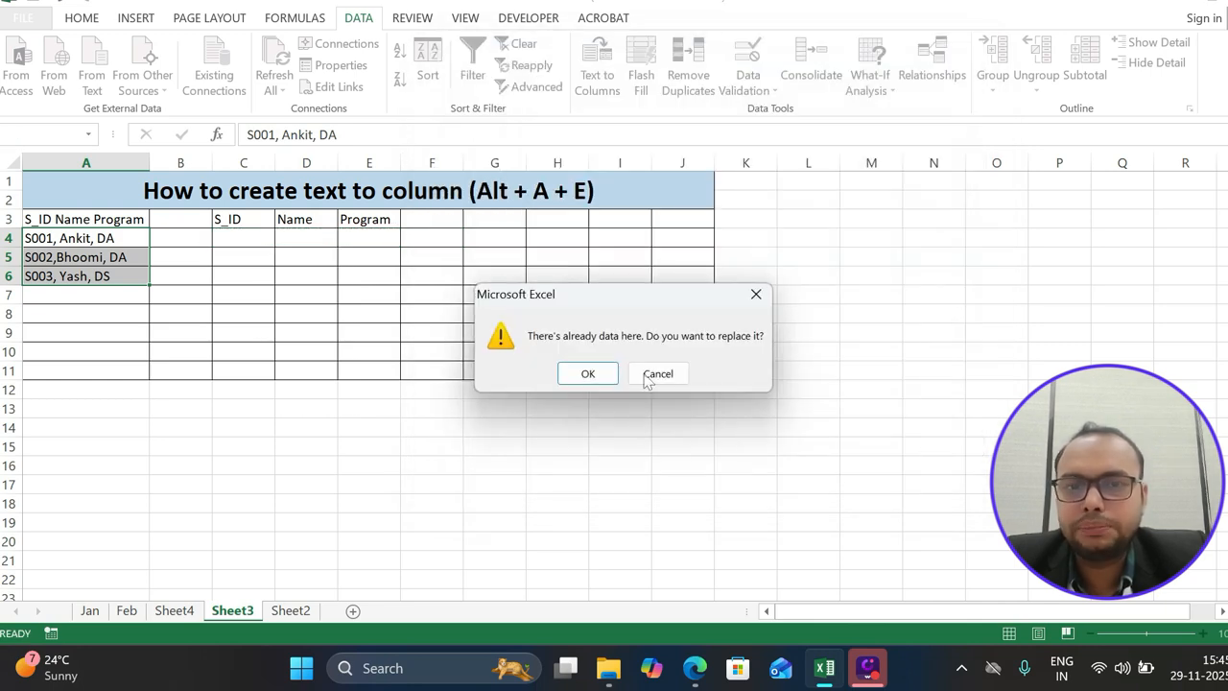
click(587, 374)
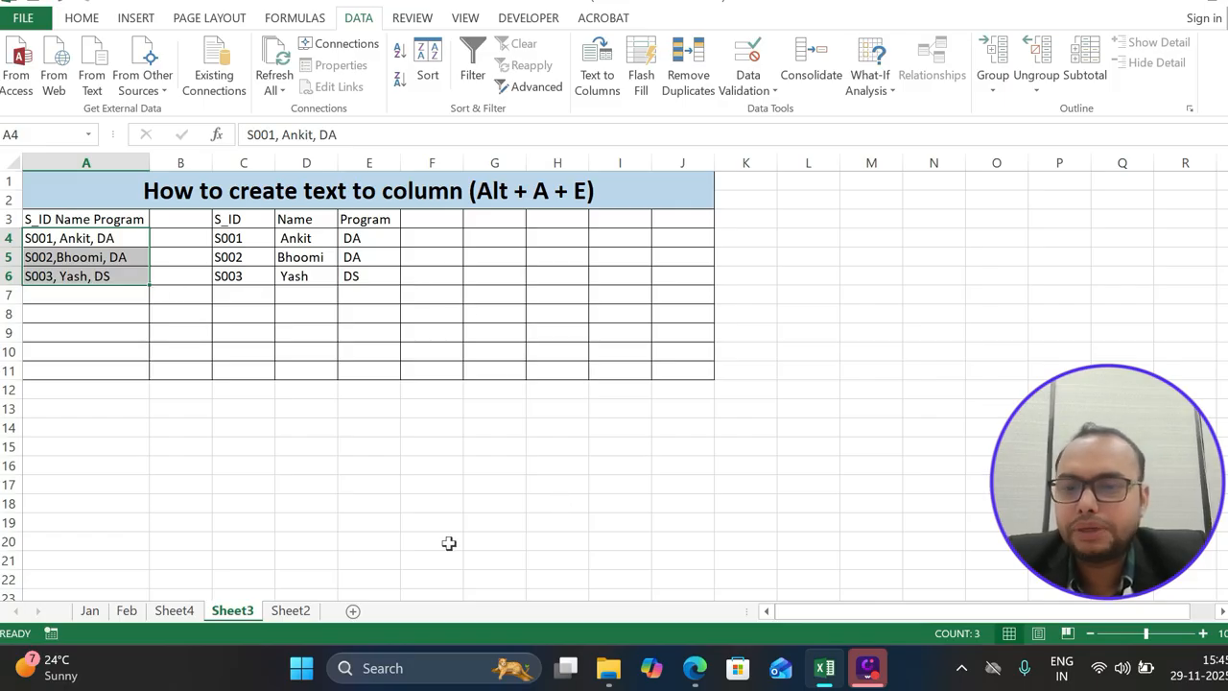
Merge and center cells A1:I2 on Sheet2.
click(309, 612)
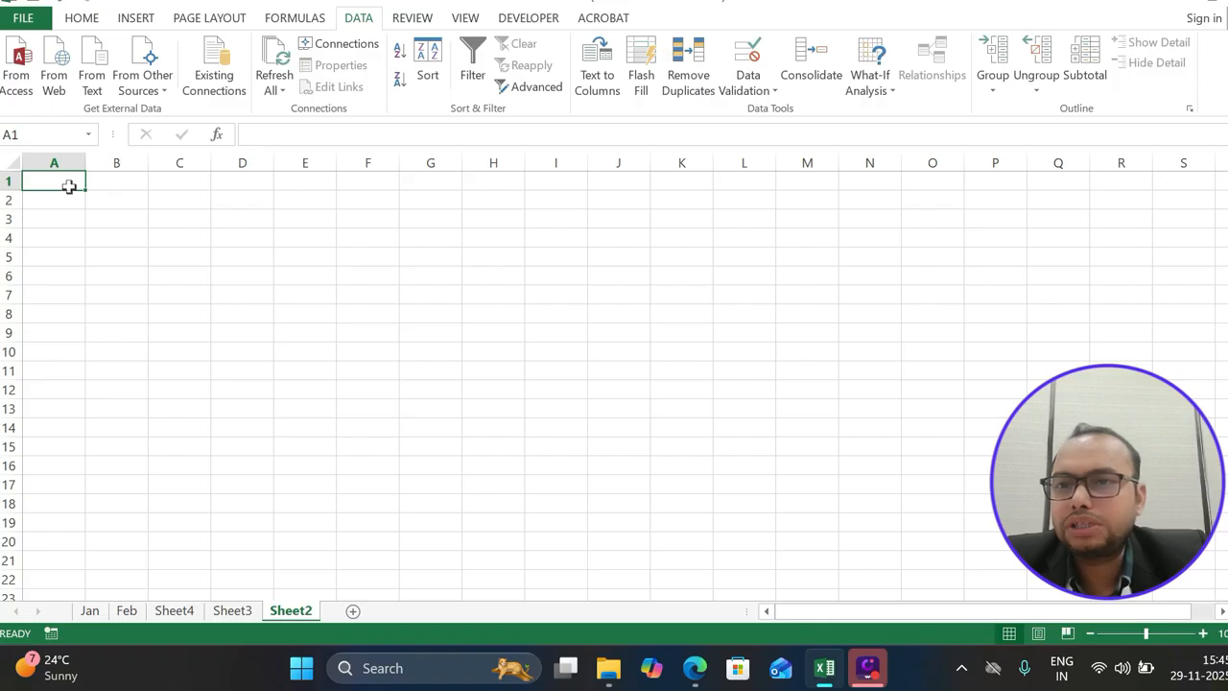
drag(58, 181, 569, 204)
key(alt)
key(h)
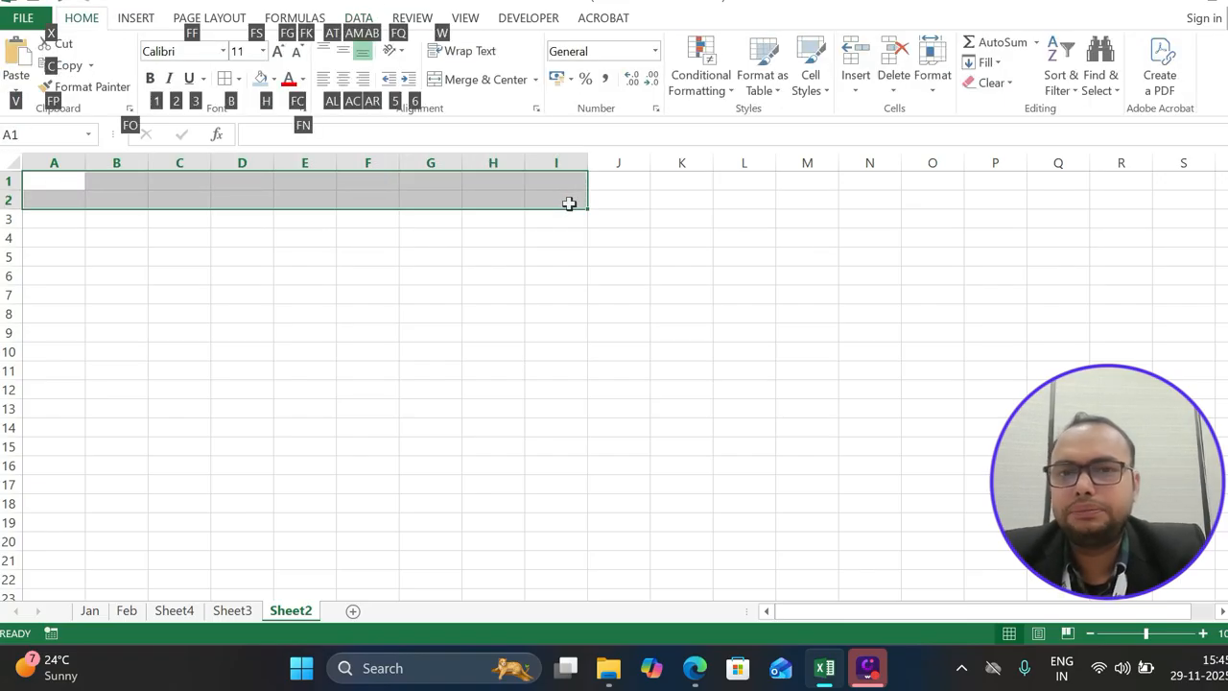
text(mc)
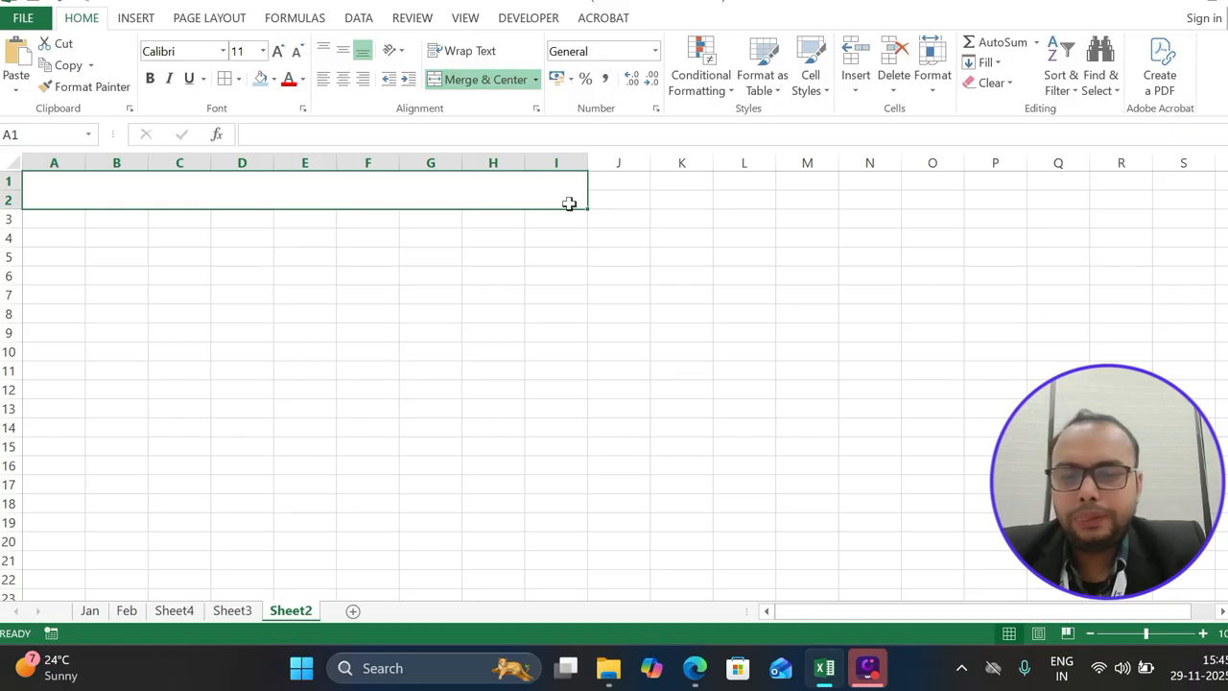
Enter the title "How to seprate the text and numbers" in the merged cell.
text(How to )
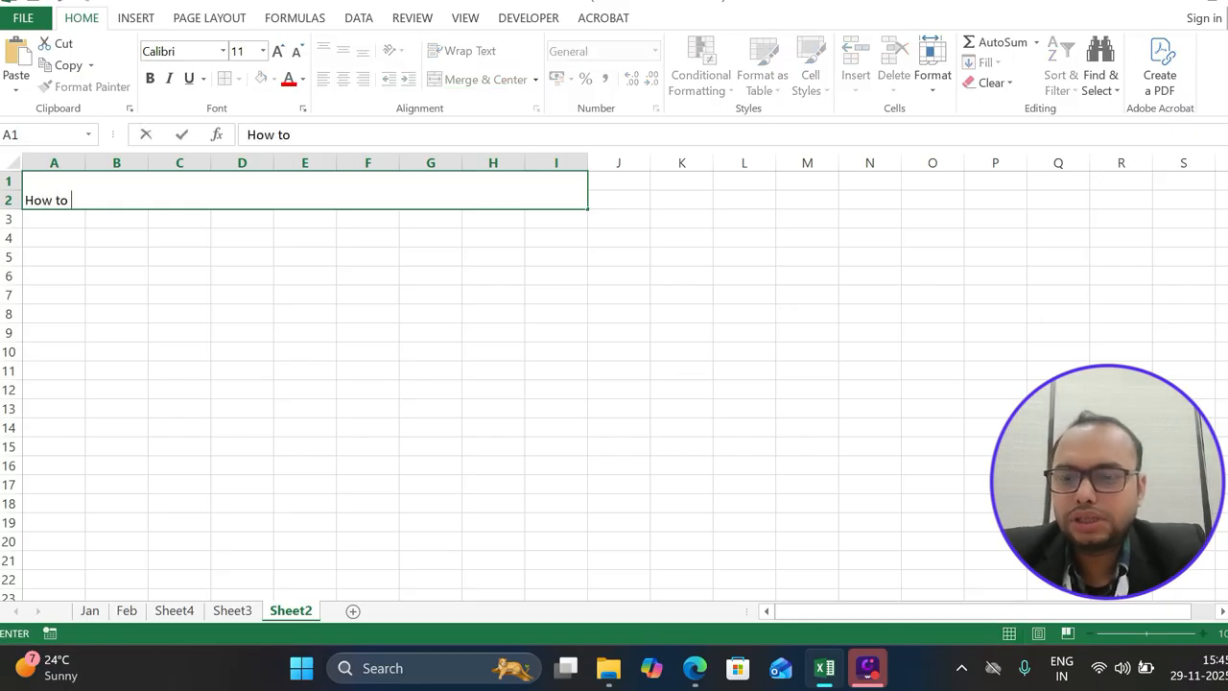
text(sepra)
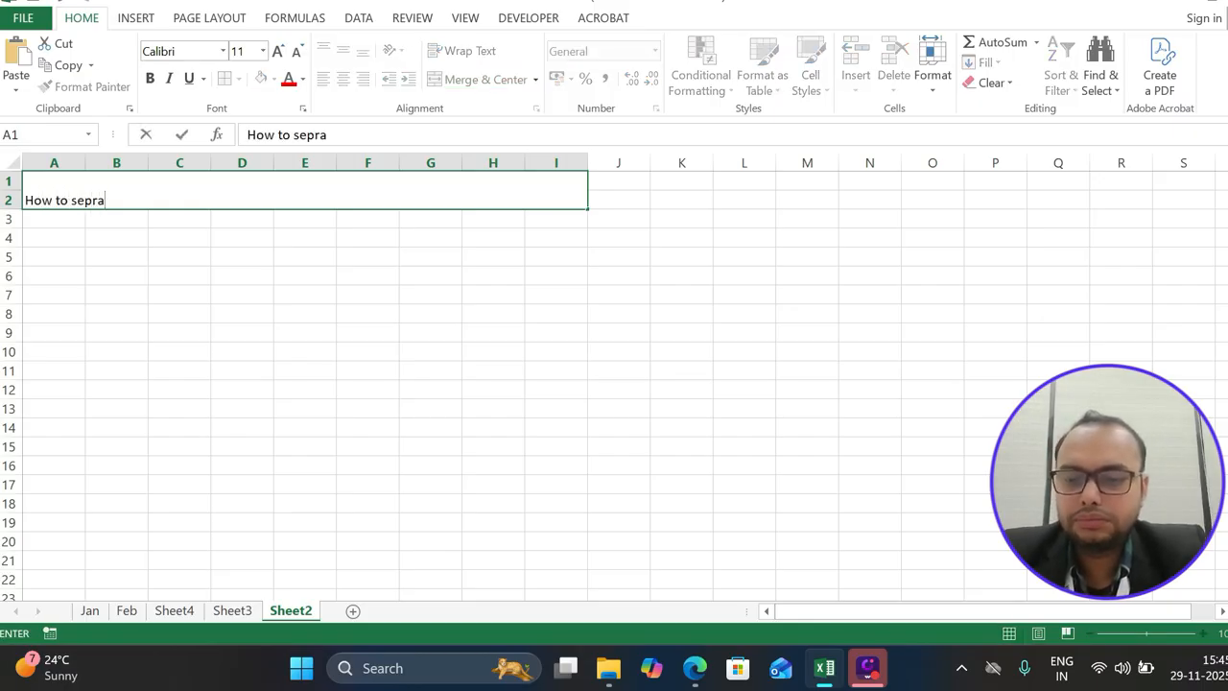
text(te the)
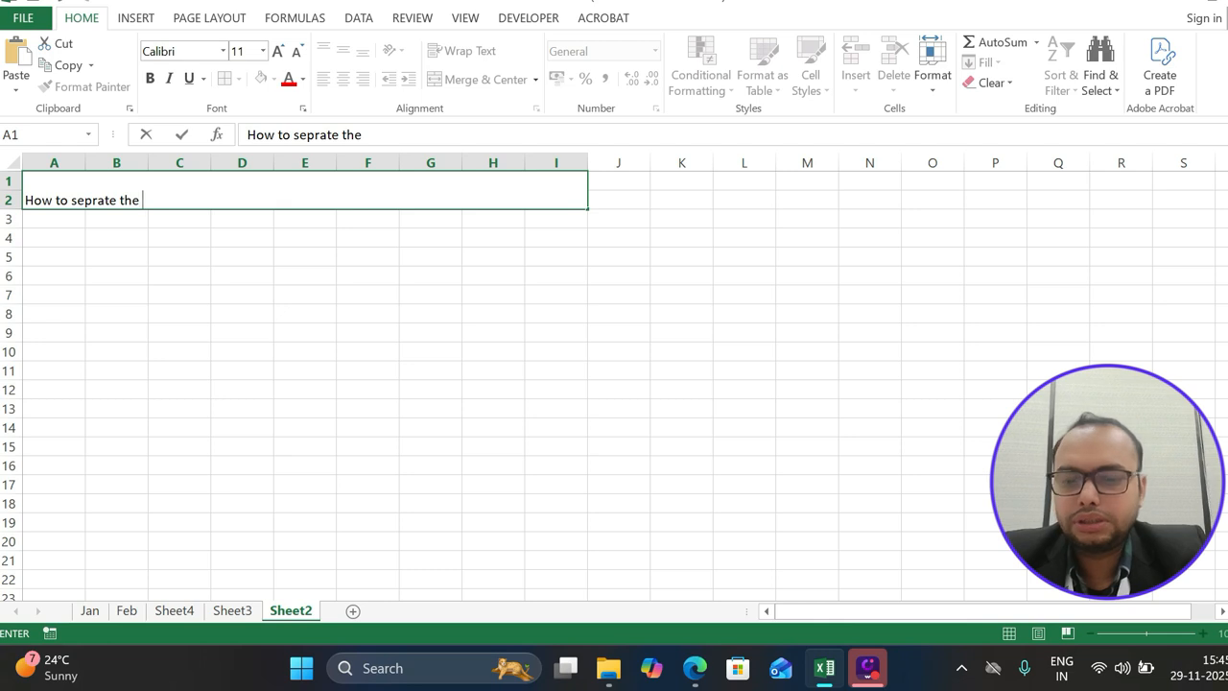
text( text and )
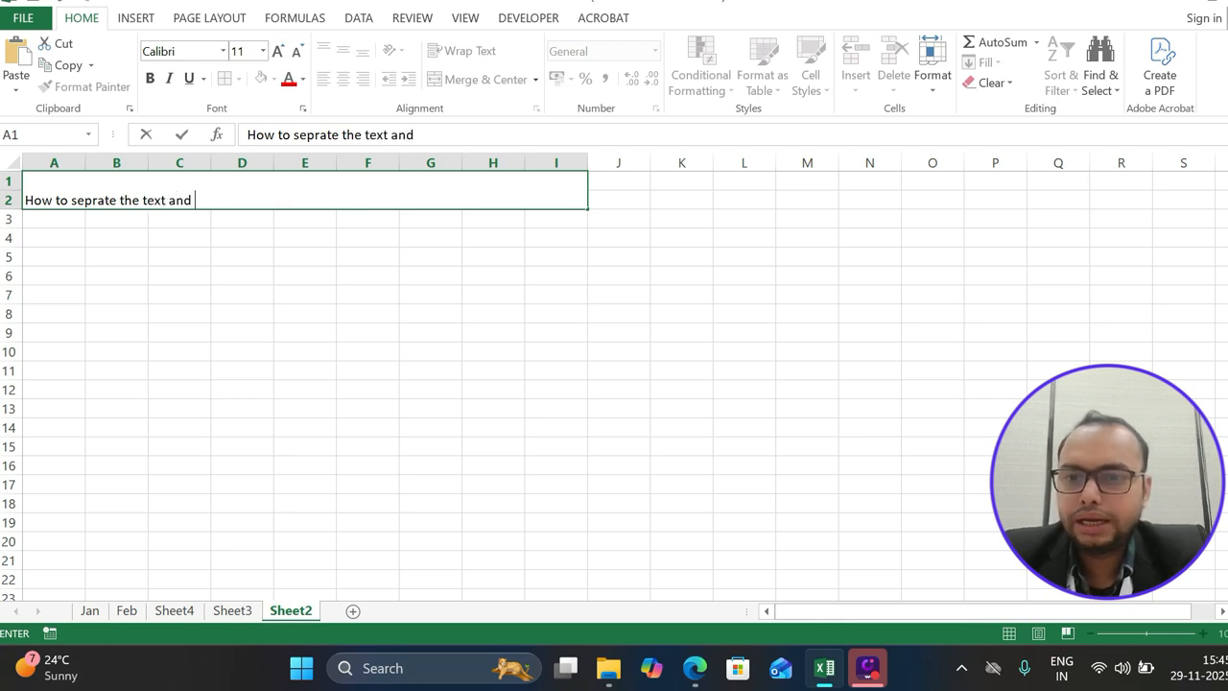
text(number)
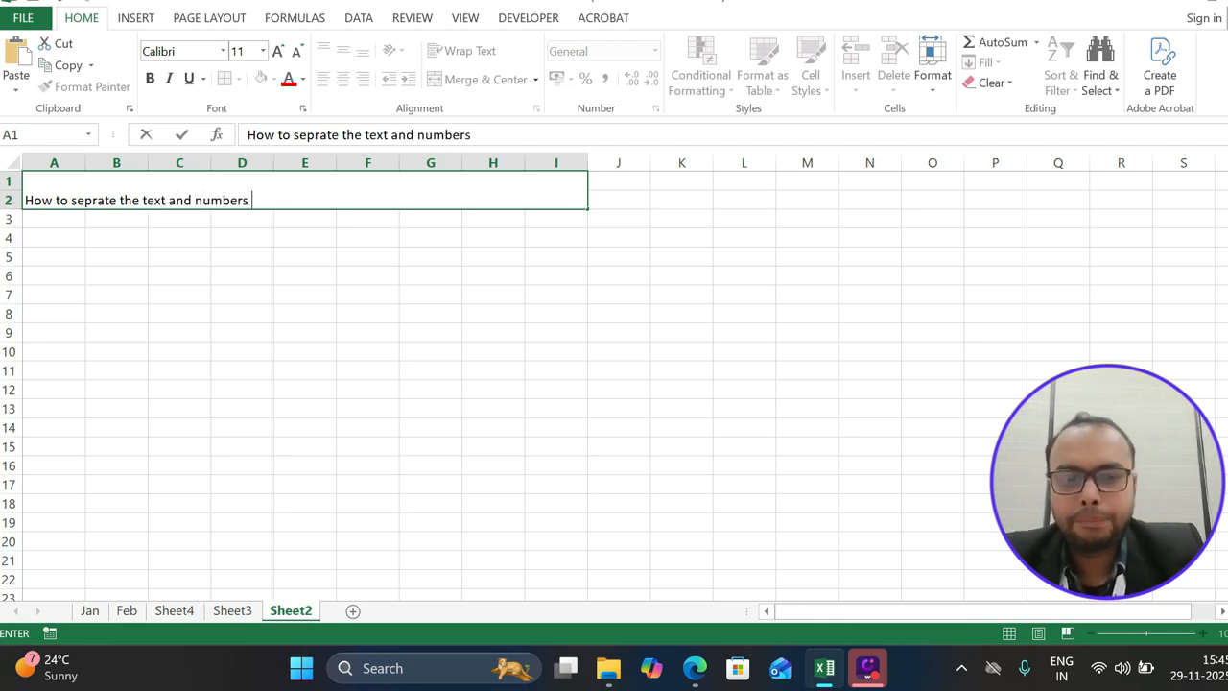
text(s)
key(Return)
Format the merged title as 18-point bold, centered horizontally and vertically, with a light blue fill.
click(451, 183)
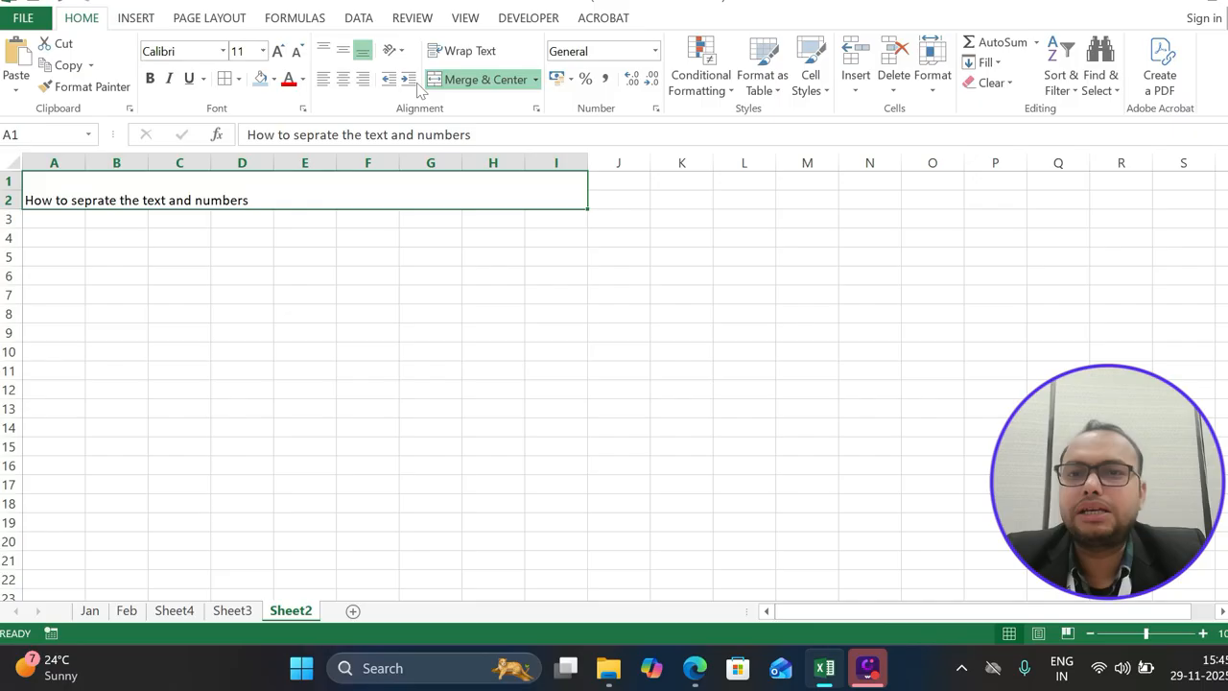
click(346, 52)
click(279, 53)
click(278, 53)
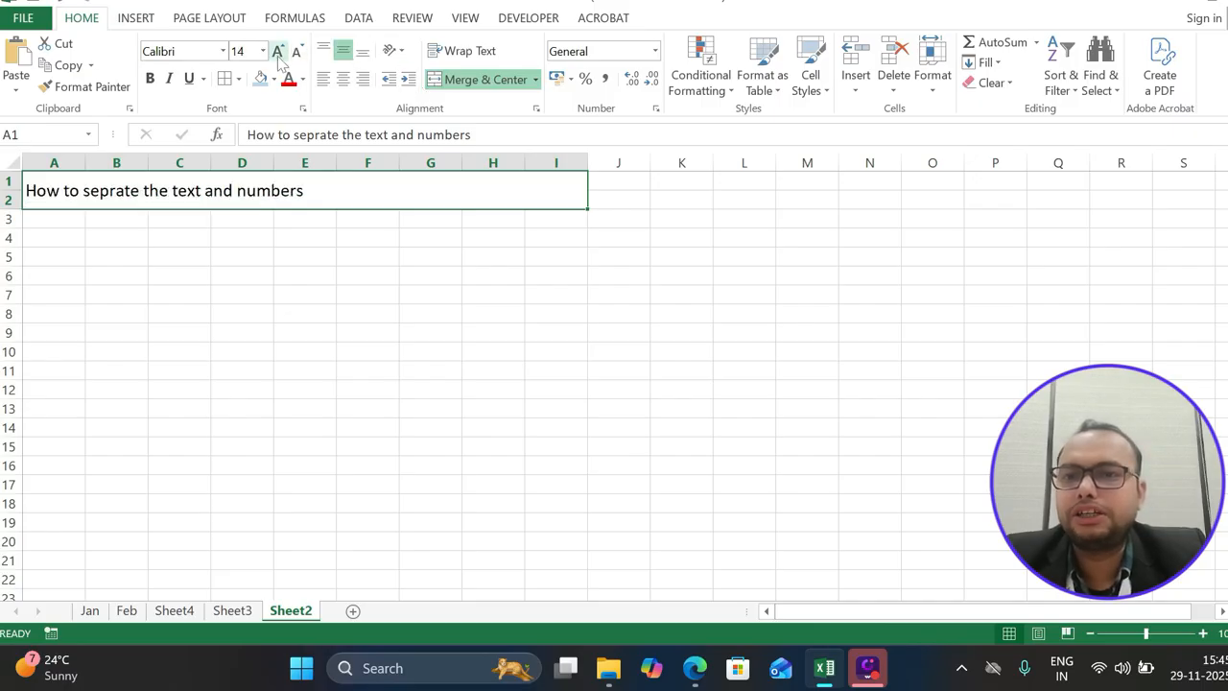
click(278, 52)
click(279, 53)
click(150, 79)
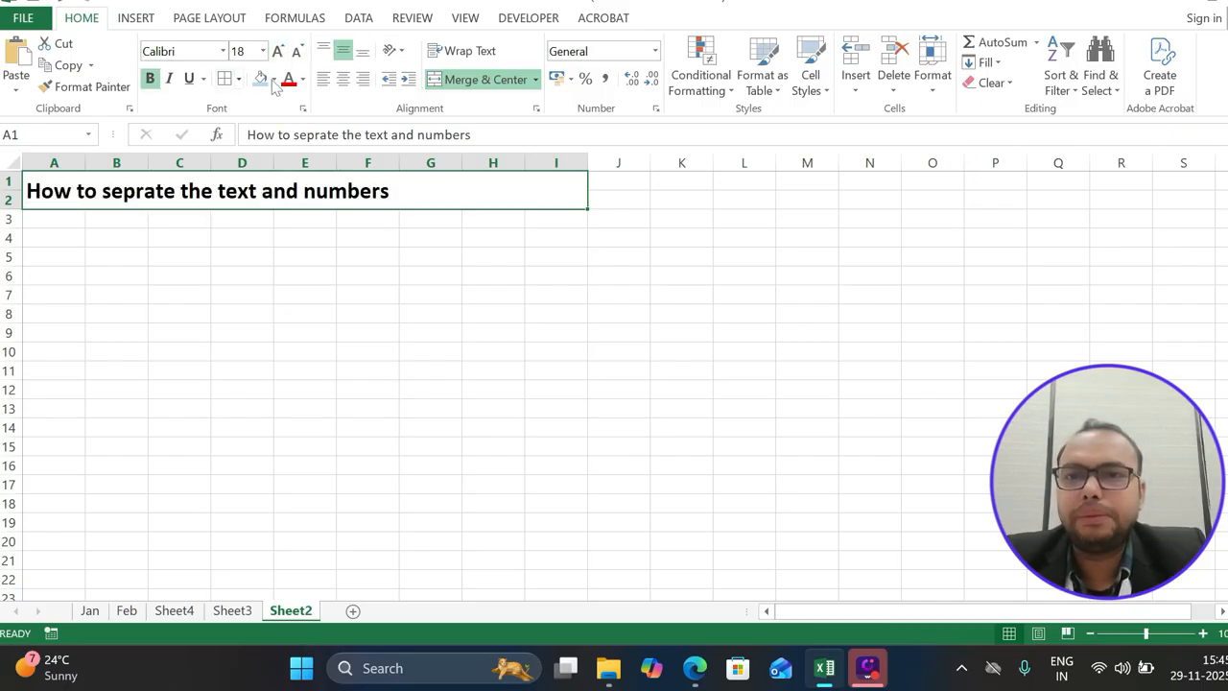
click(343, 80)
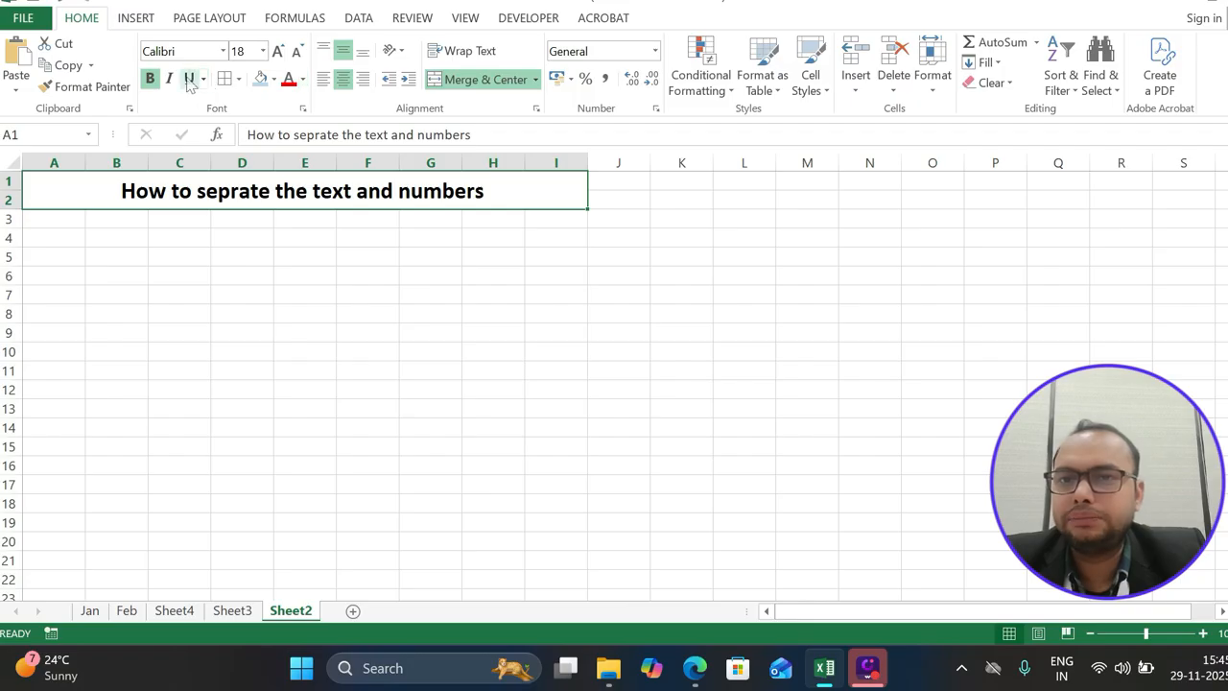
click(261, 78)
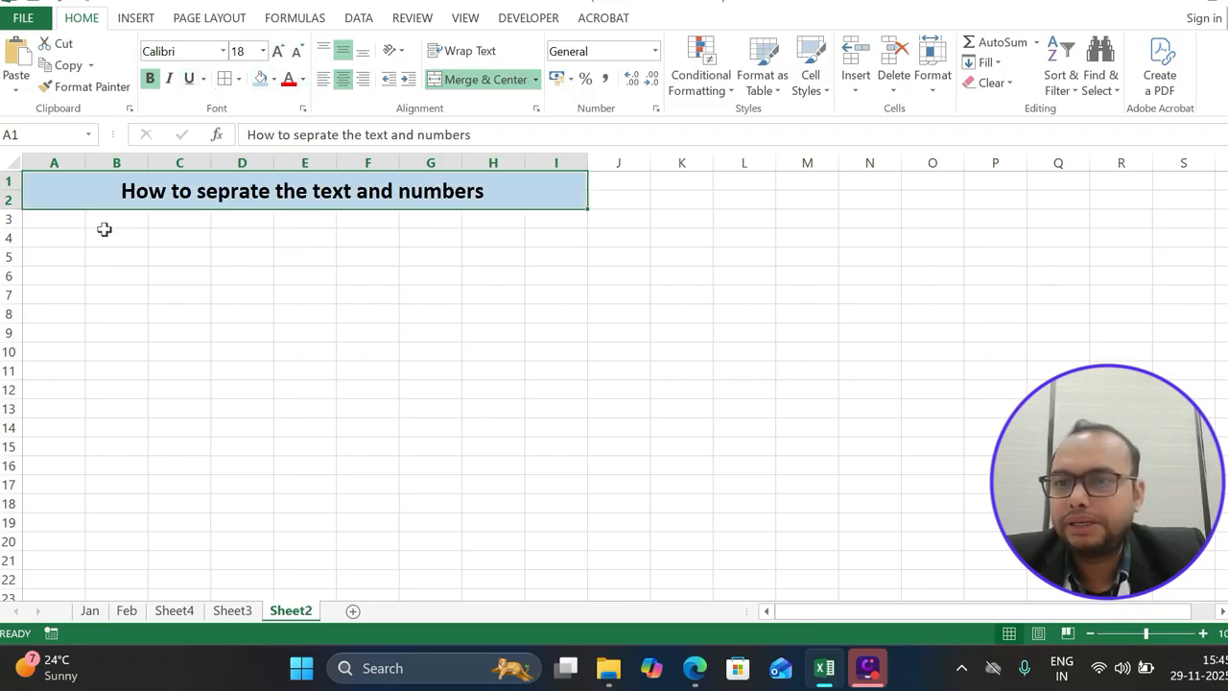
Apply all borders to the range A1:I10, including the merged title.
drag(76, 208, 100, 343)
key(alt)
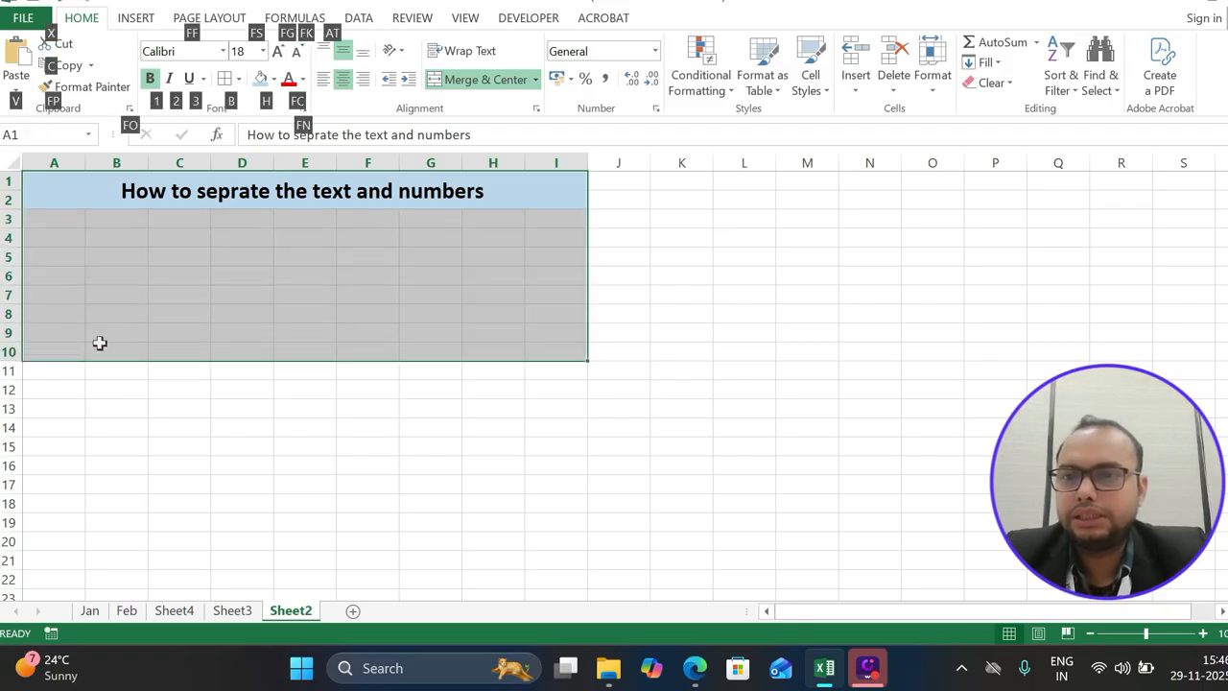
key(h)
key(b)
key(a)
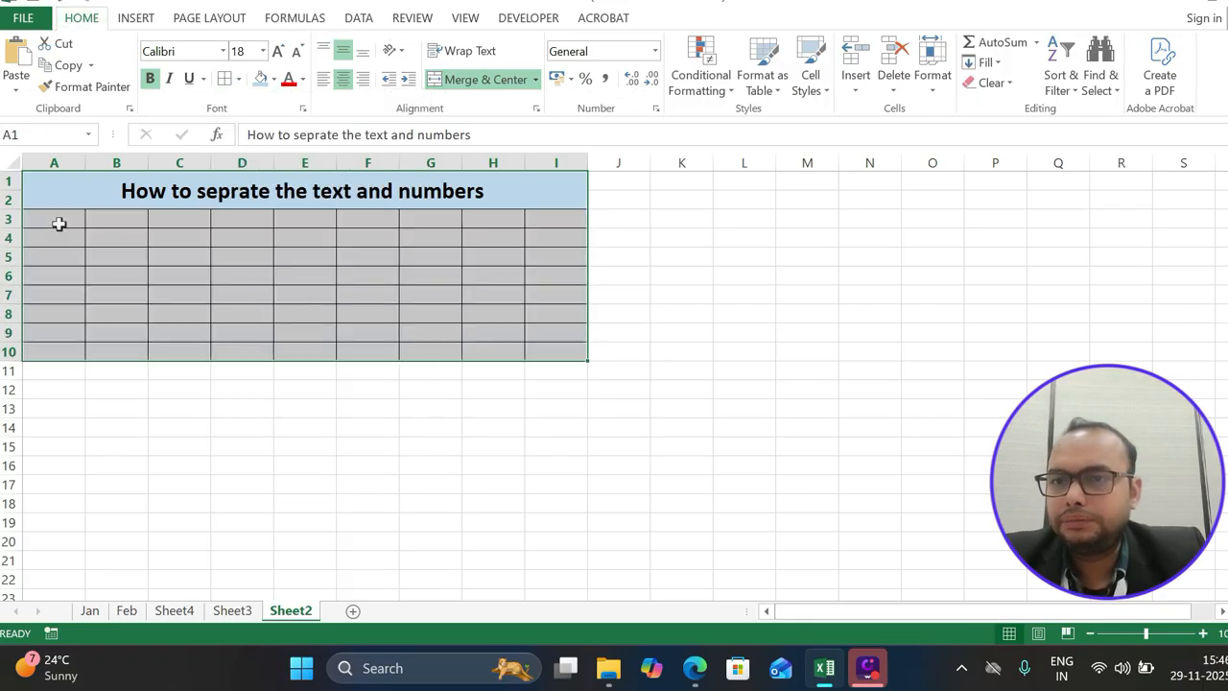
Enter the heading "Name & Number" in cell A3 and autofit column A to its contents.
click(58, 223)
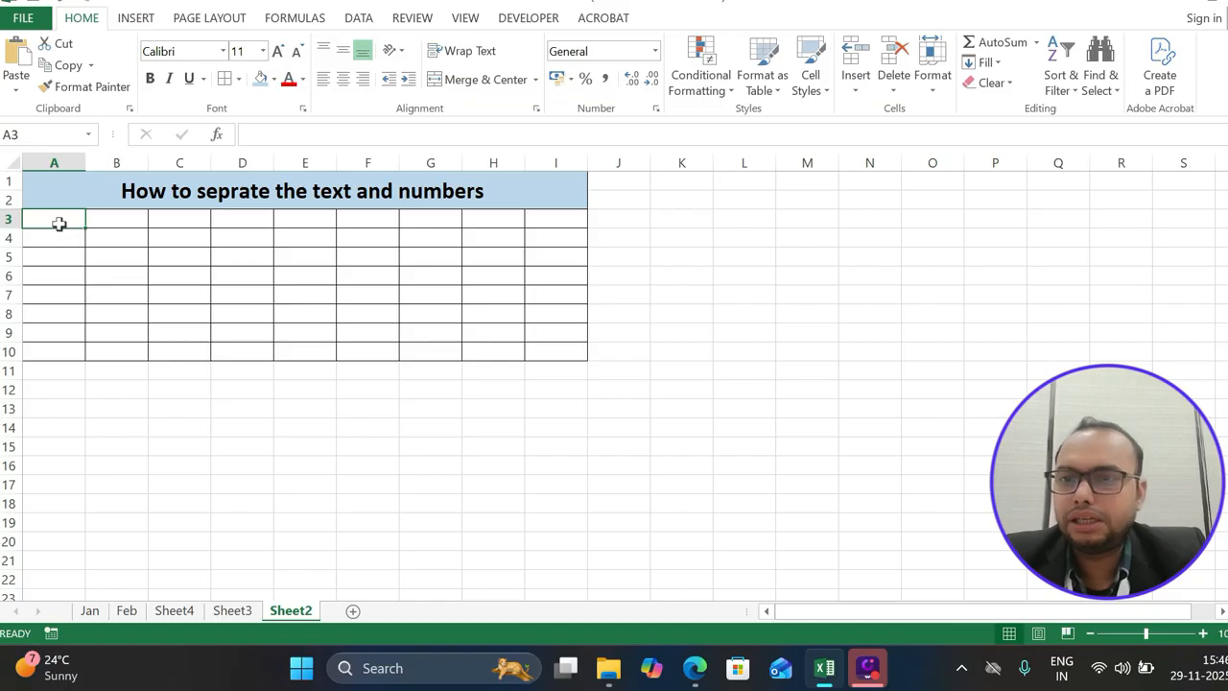
text(Name)
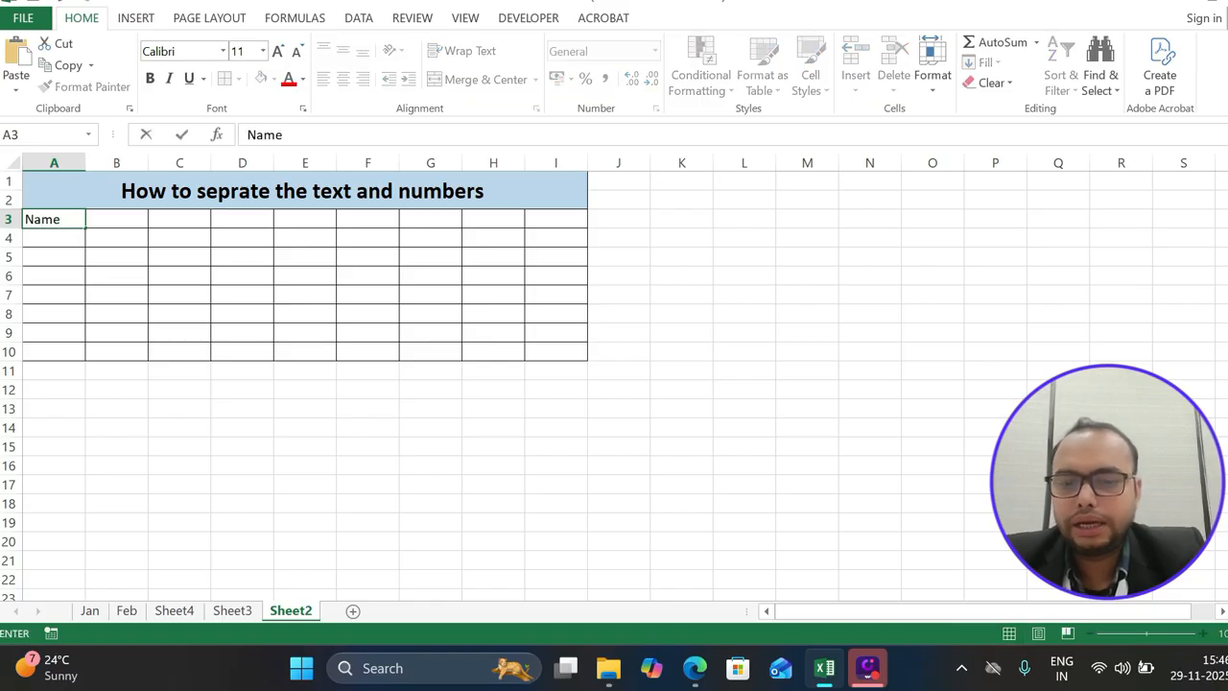
text( &)
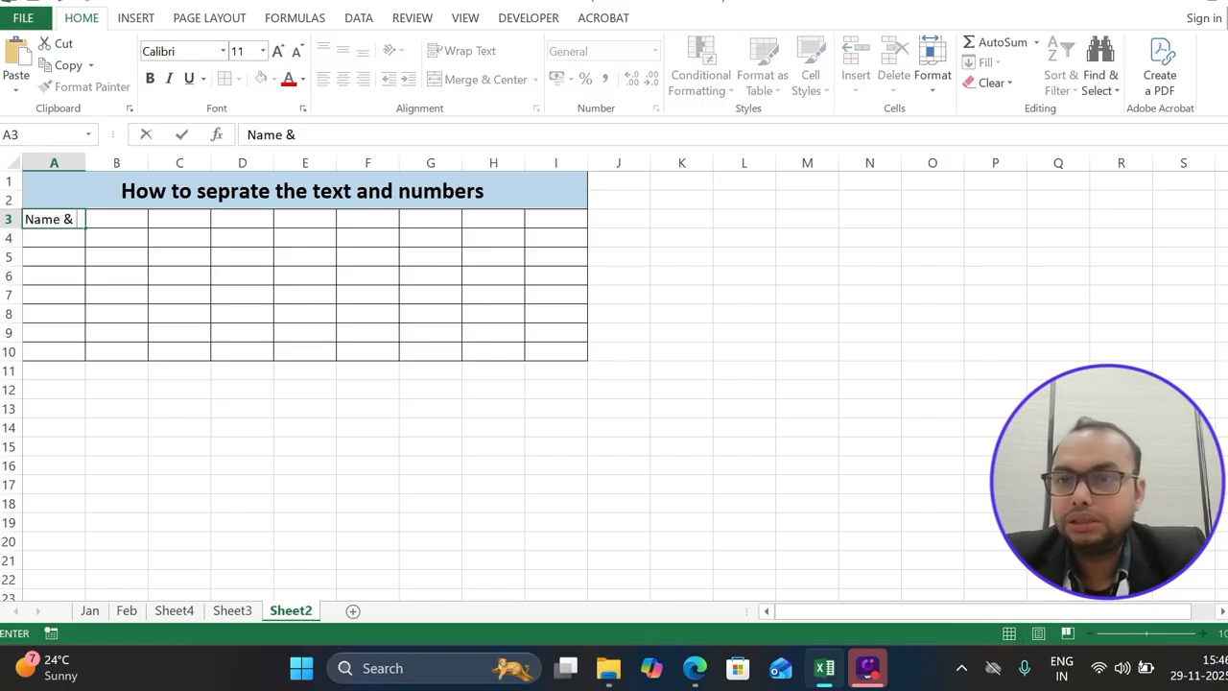
text( Number)
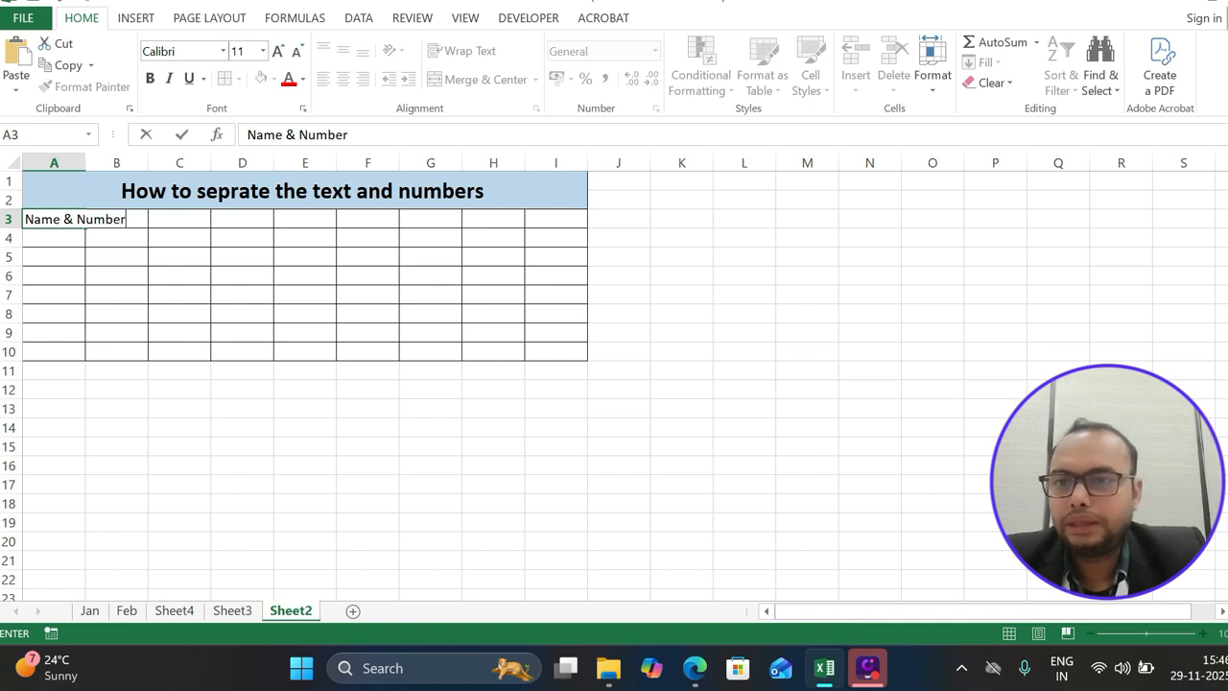
key(Return)
double_click(86, 163)
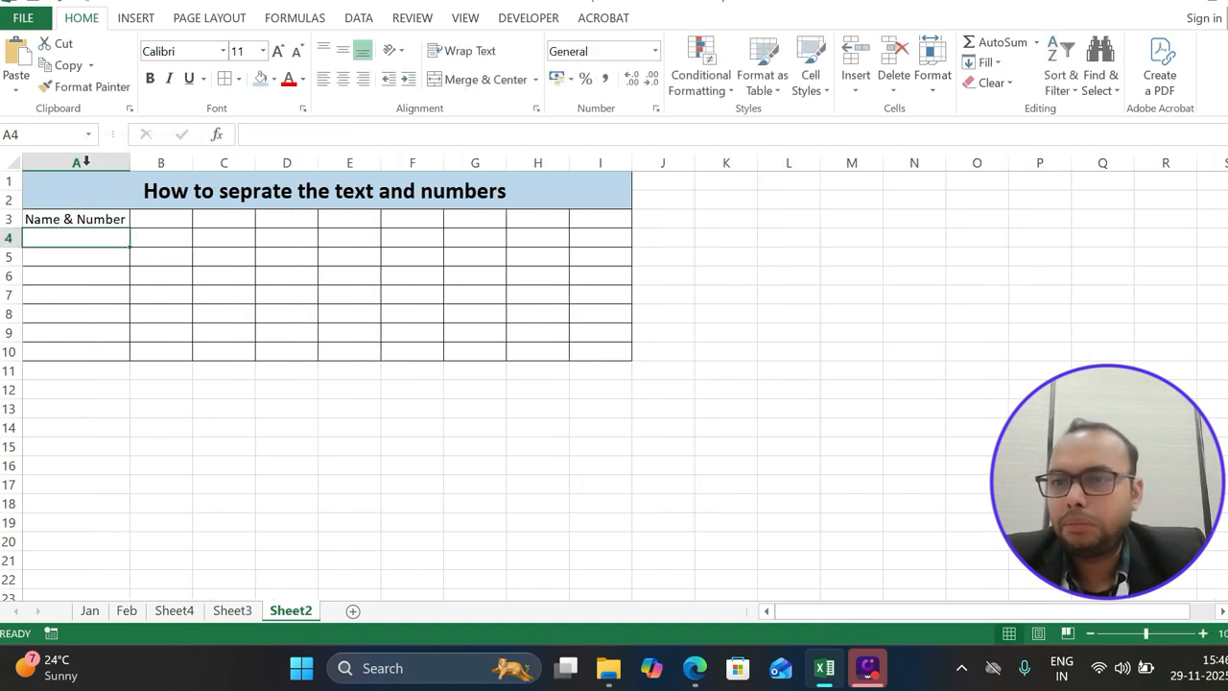
Enter a sample first name in cell A4 and the number 122121 in cell A5.
text(Ankit)
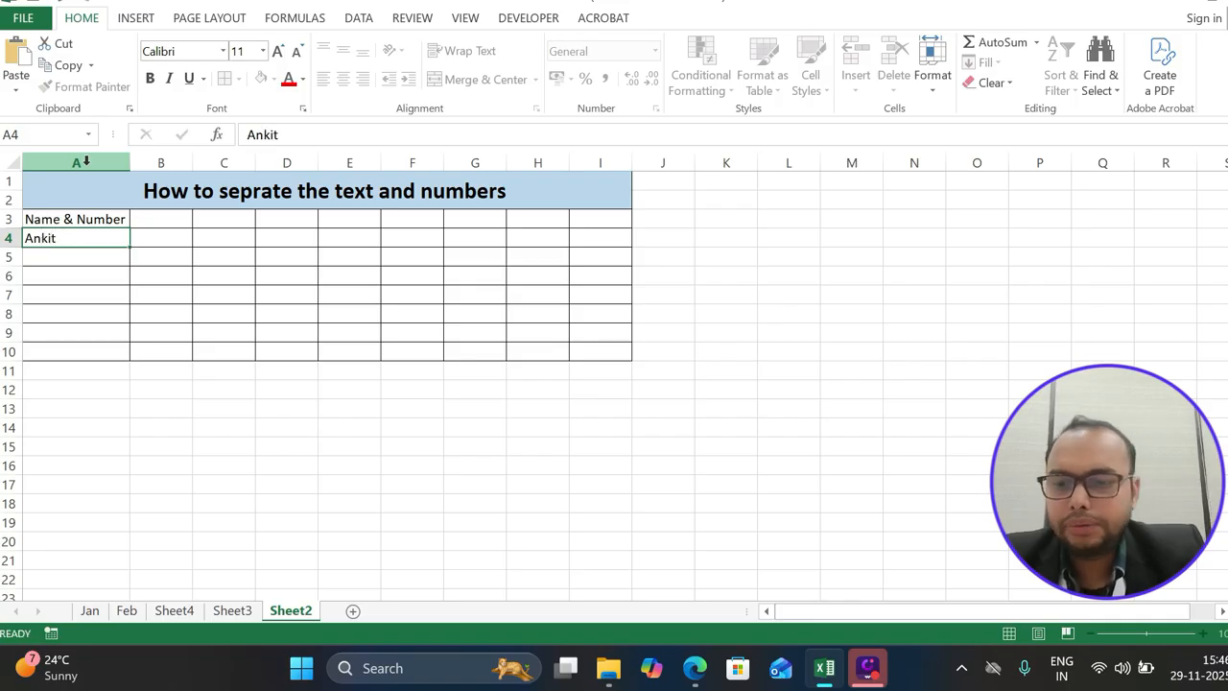
key(Return)
text(122121)
key(Return)
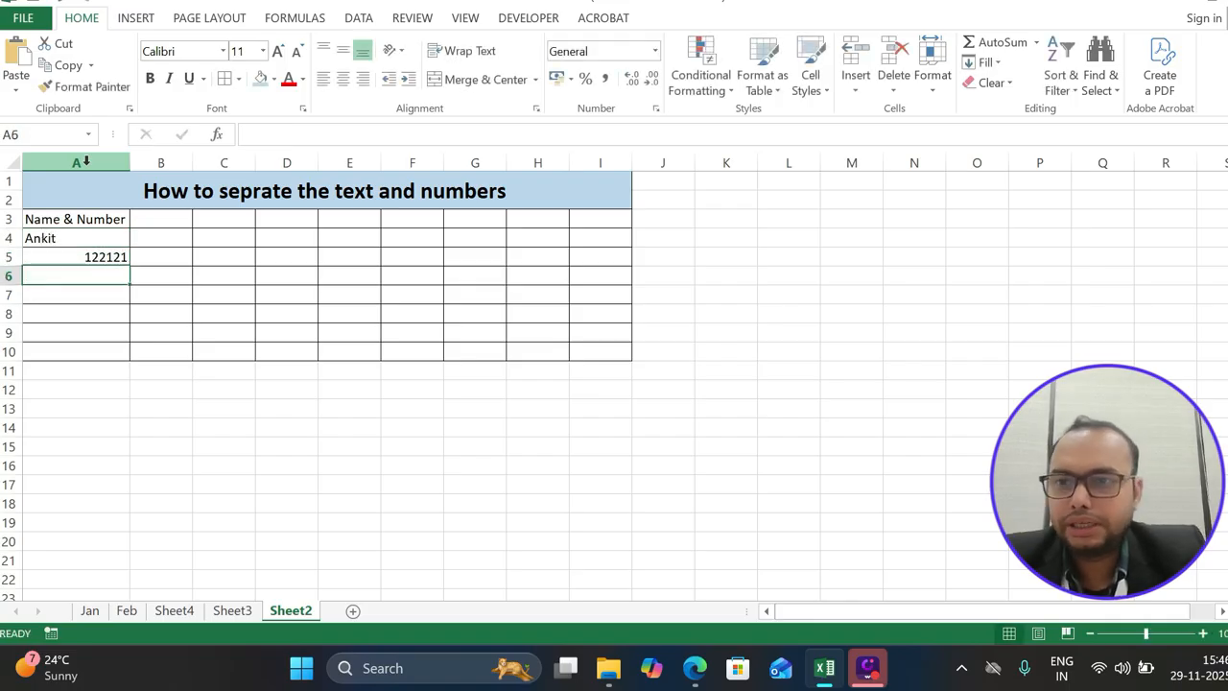
Enter sample first names in cells A6 and A8, with the numbers 121313 in A7 and 1212 in A9.
text(Pooja)
key(Return)
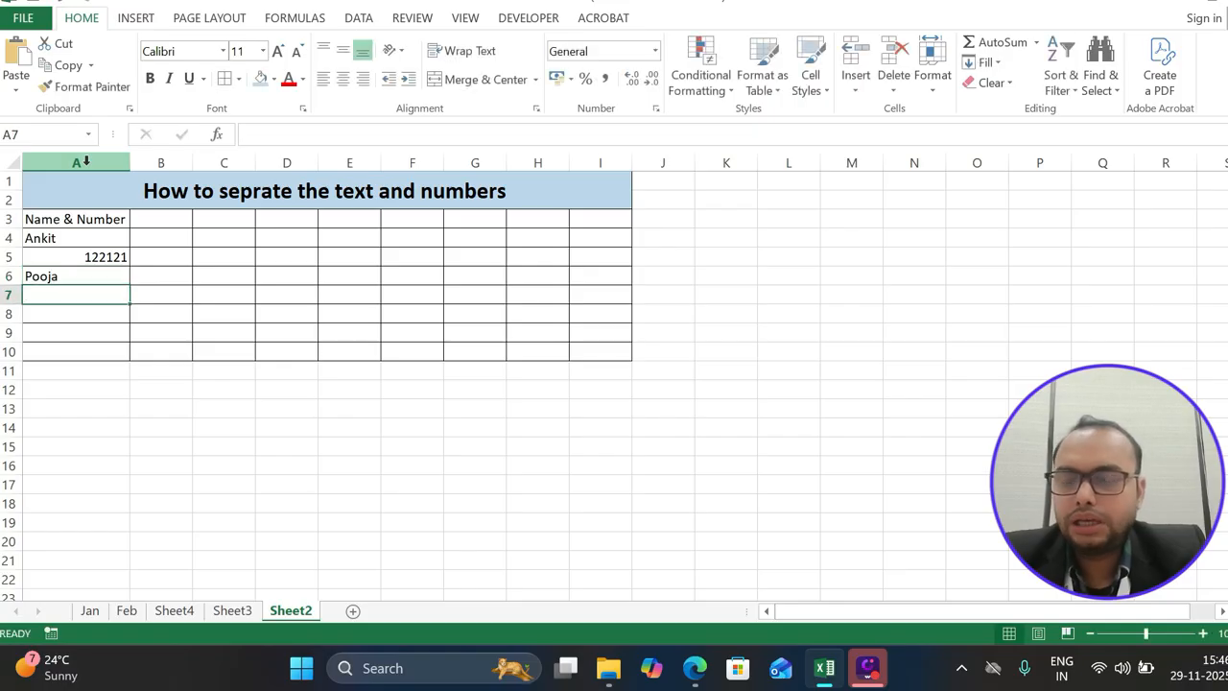
text(121313)
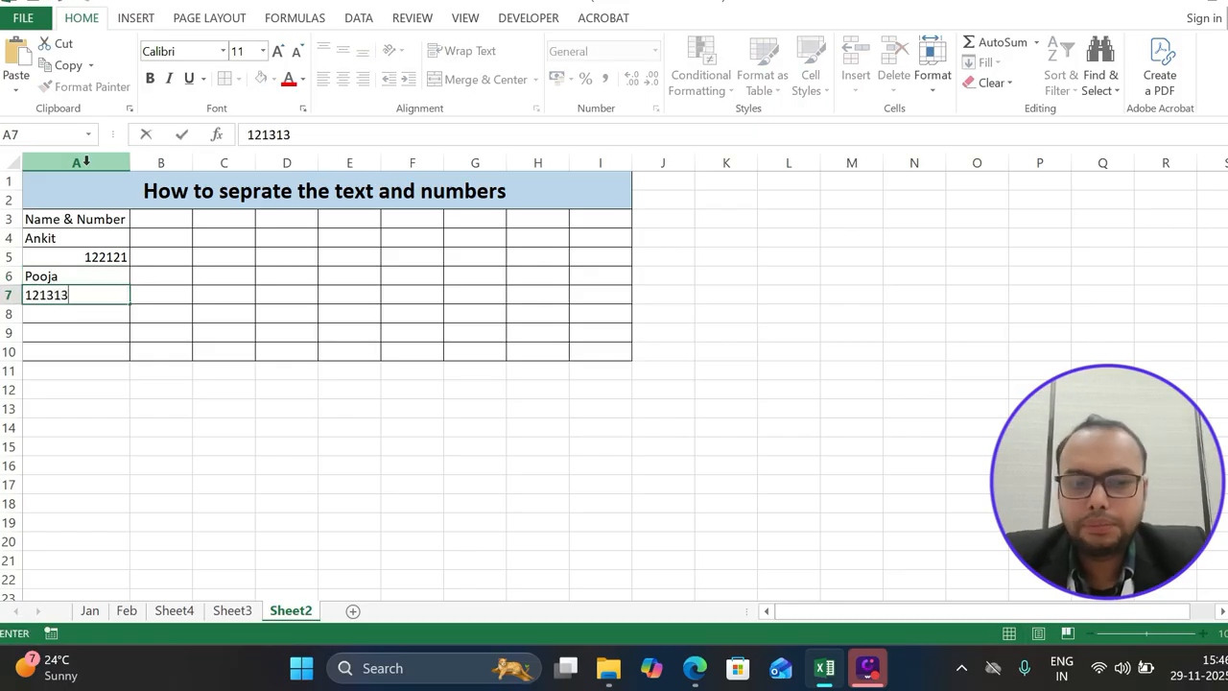
key(Return)
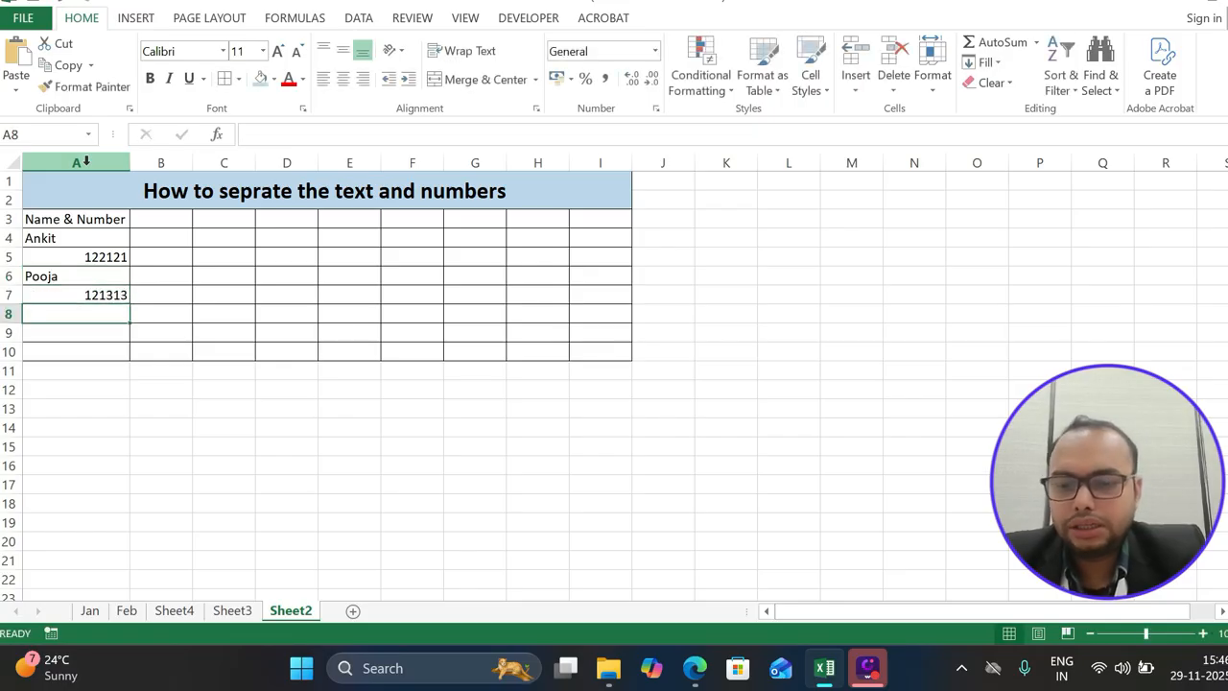
text(Riya)
key(Return)
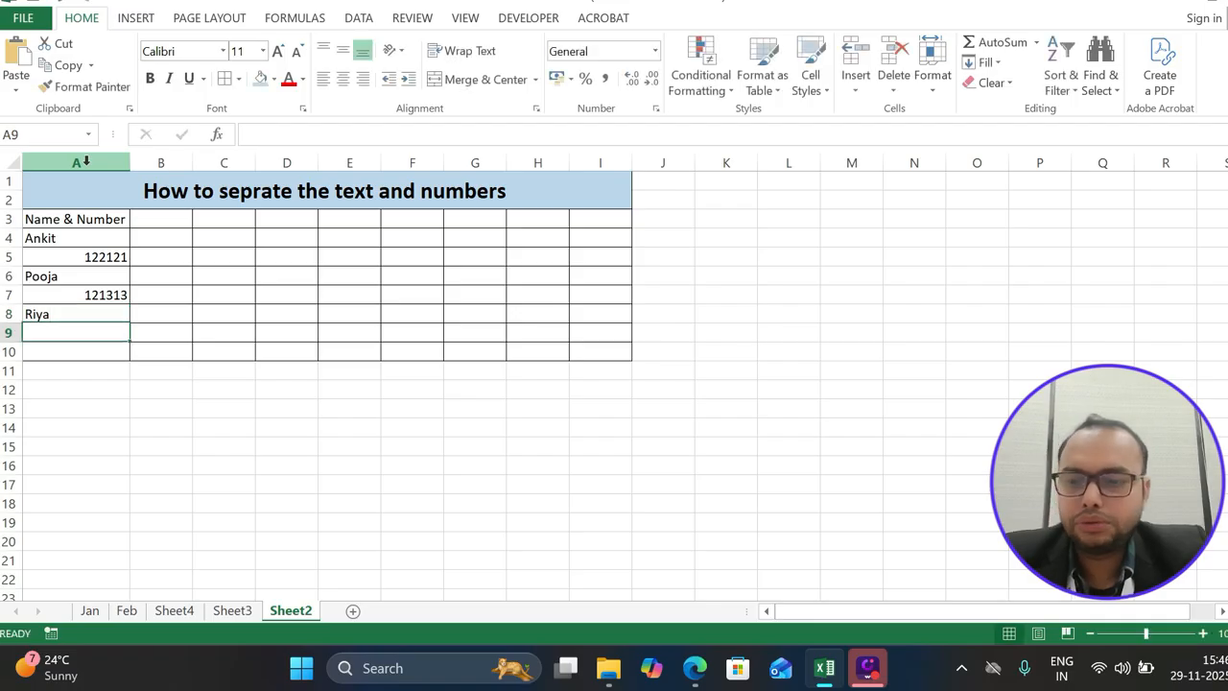
text(1212)
key(Return)
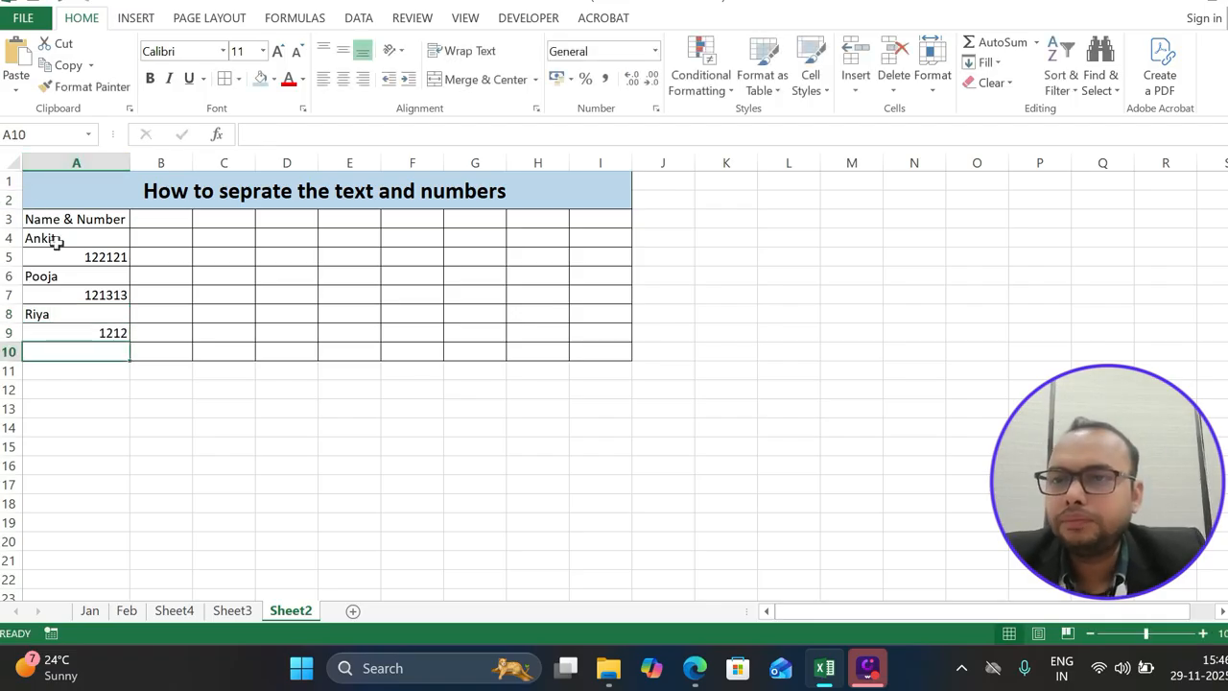
Left-align the range A4:A10 and make the "Name & Number" heading in A3 bold.
drag(55, 242, 55, 351)
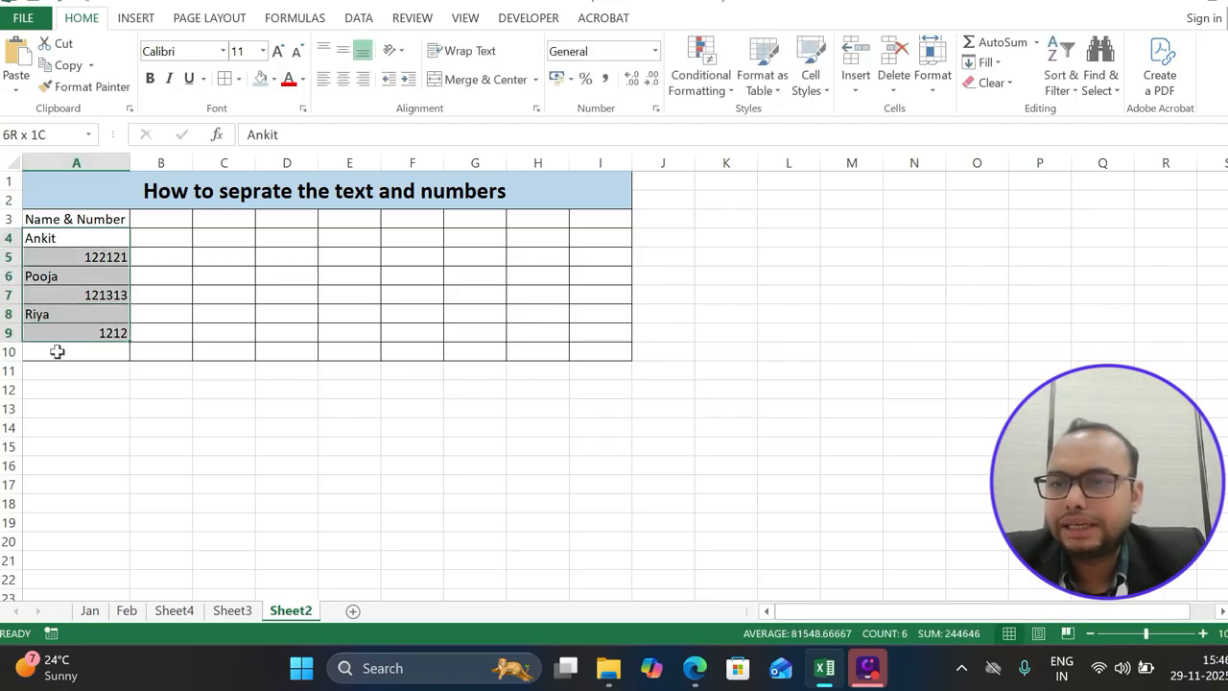
click(326, 82)
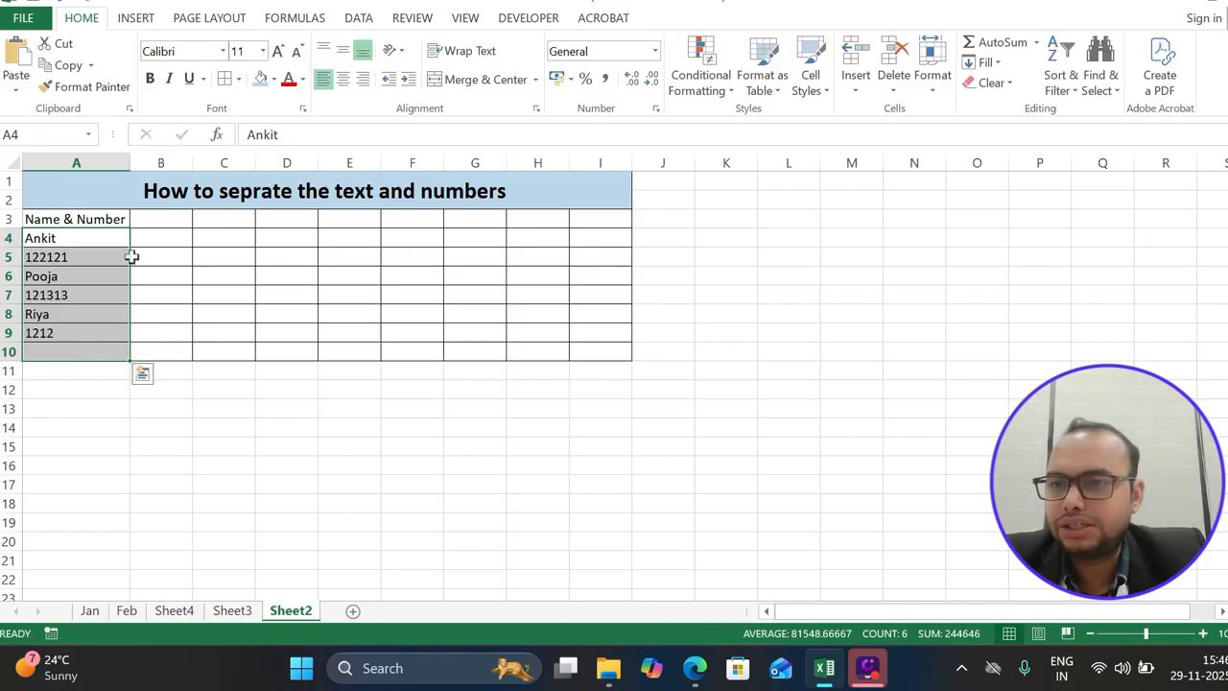
click(79, 217)
key(ctrl+b)
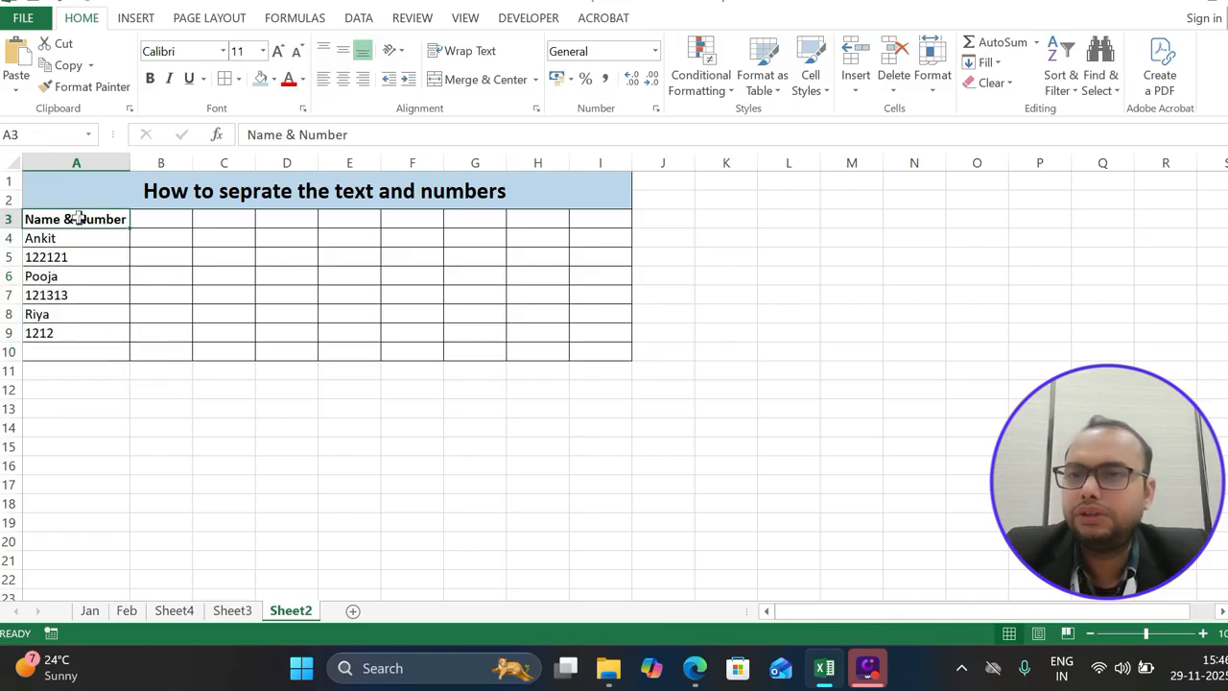
Enter the headings "Name" in cell C3 and "Number" in cell D3.
click(203, 219)
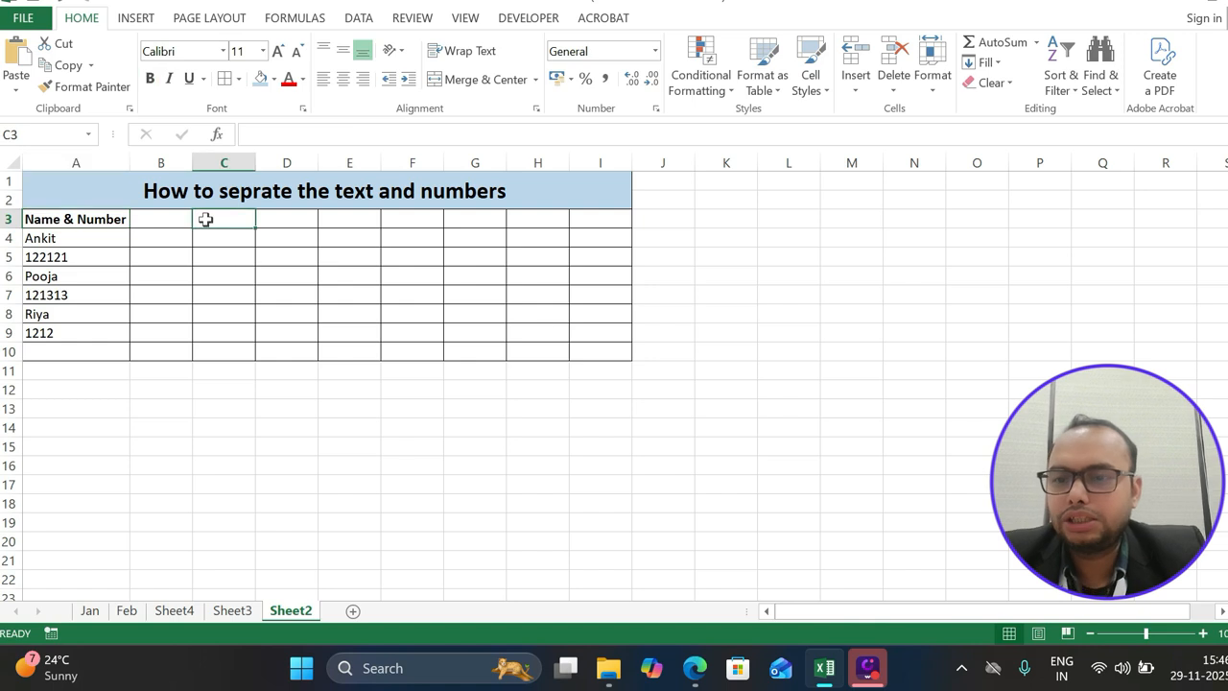
text(Name)
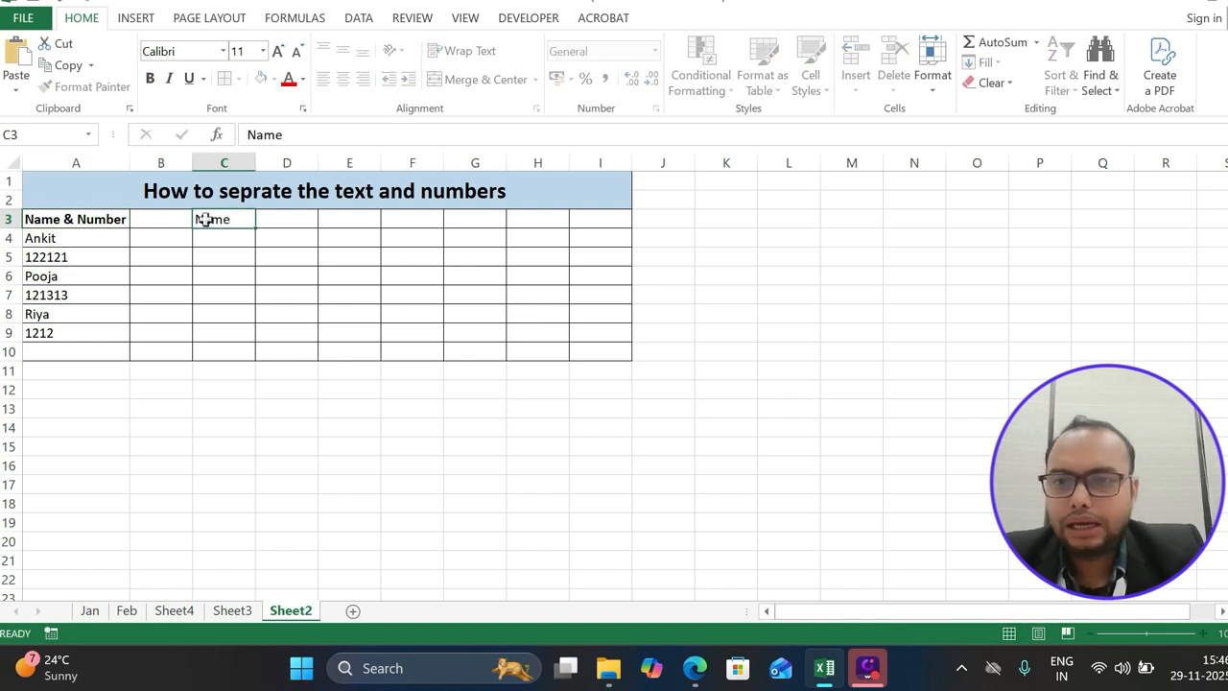
key(Tab)
text(Nu)
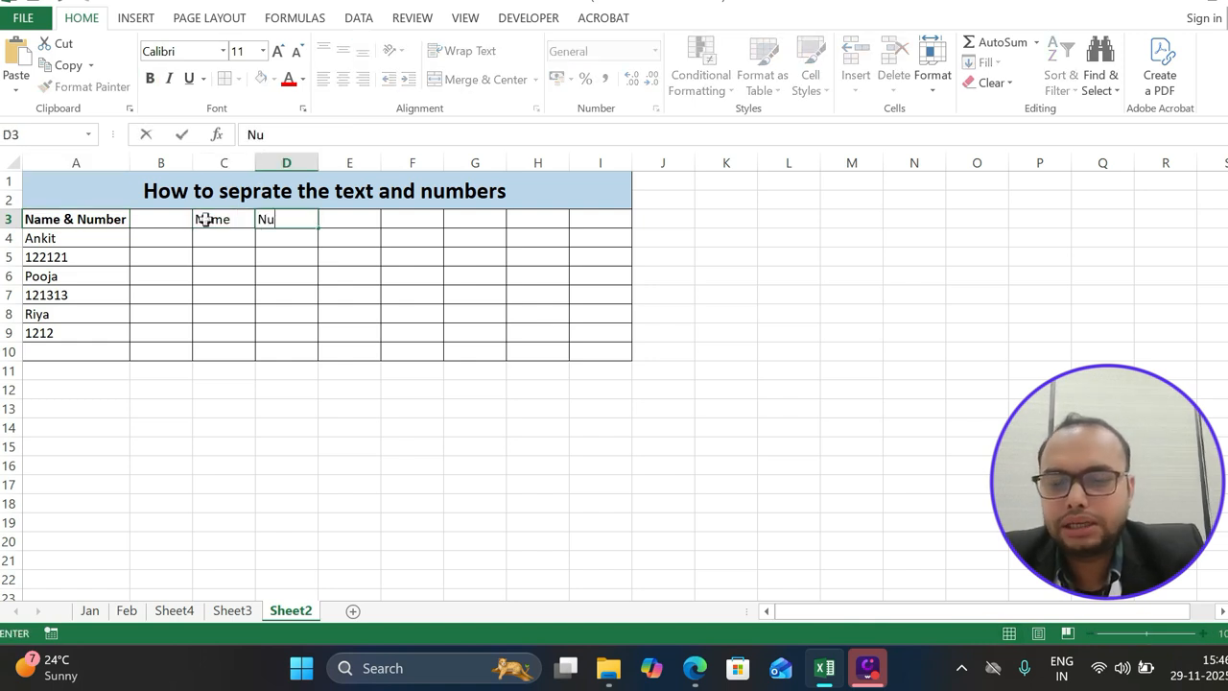
text(mbe)
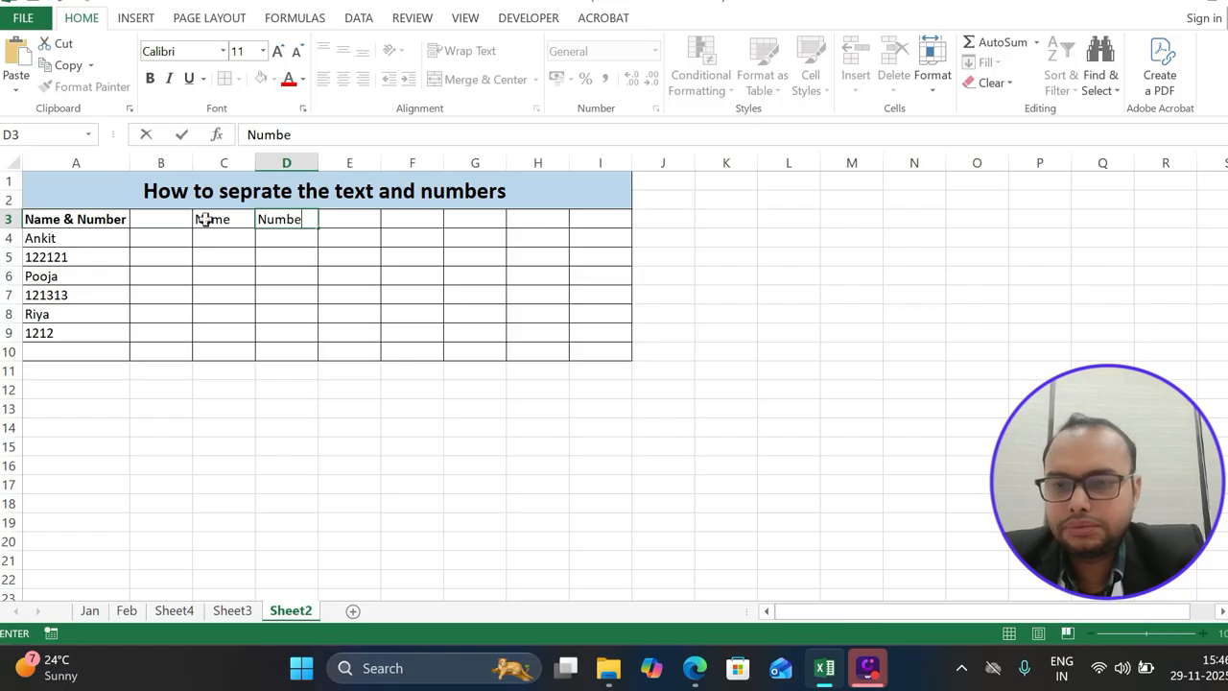
text(rs)
key(BackSpace)
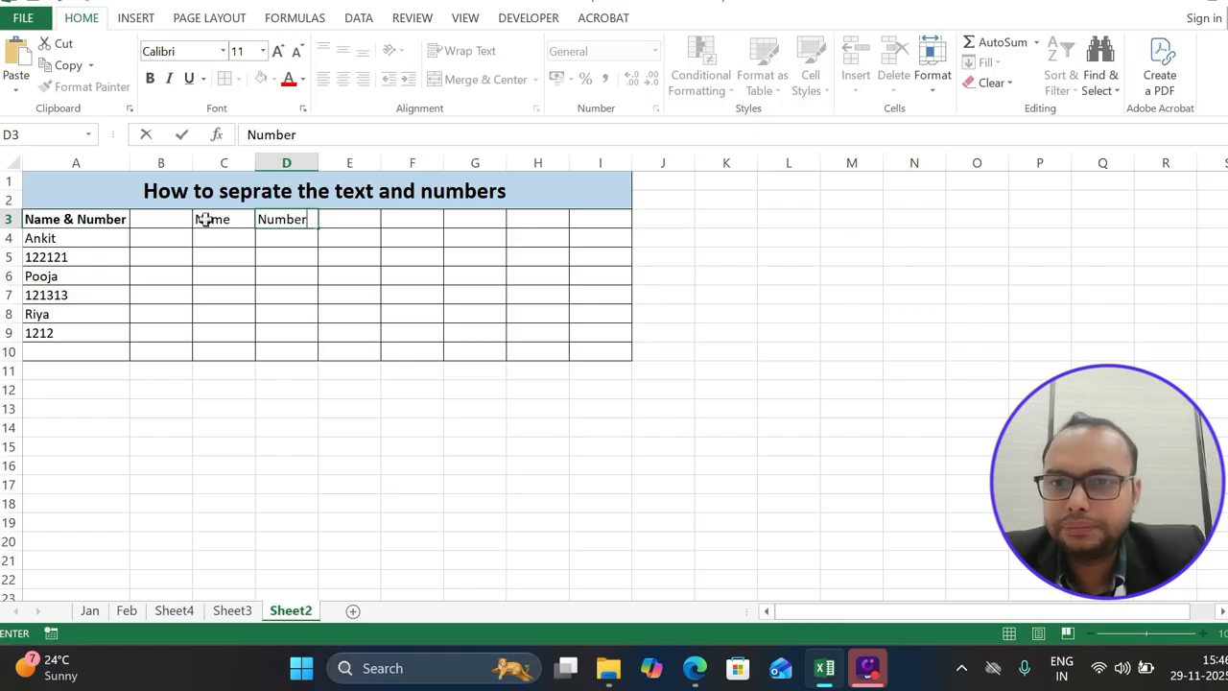
key(Return)
Make the "Name" and "Number" headings in C3:D3 bold.
drag(203, 219, 306, 224)
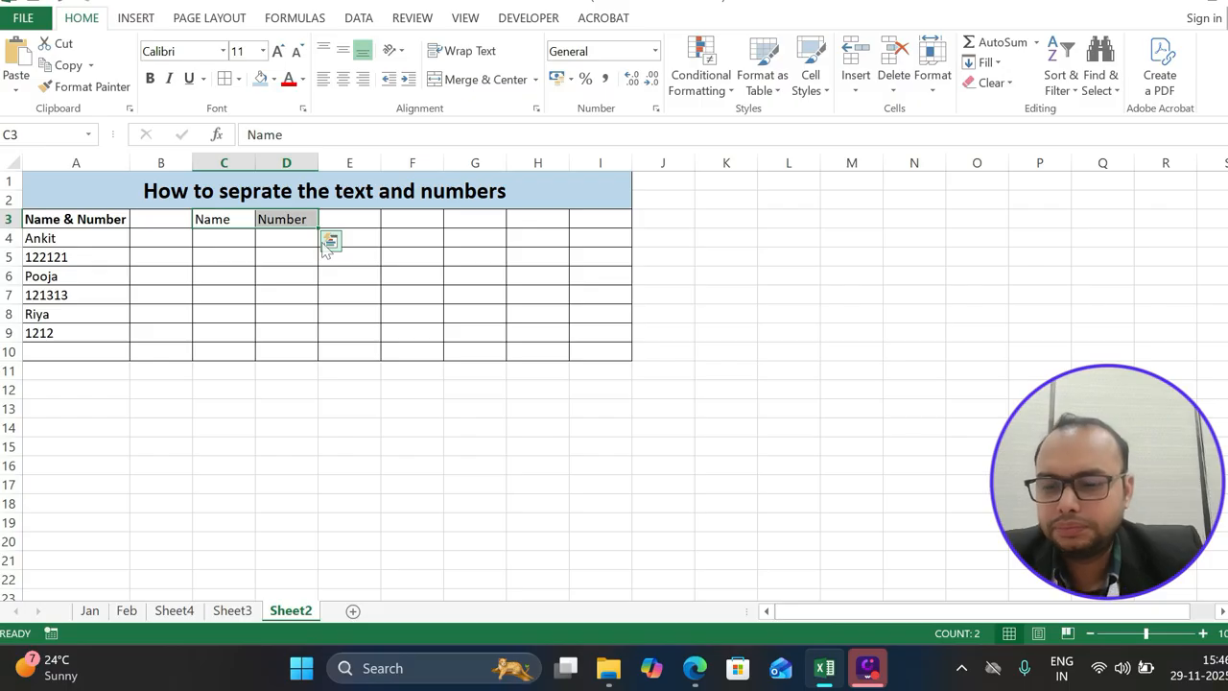
key(ctrl+b)
click(288, 242)
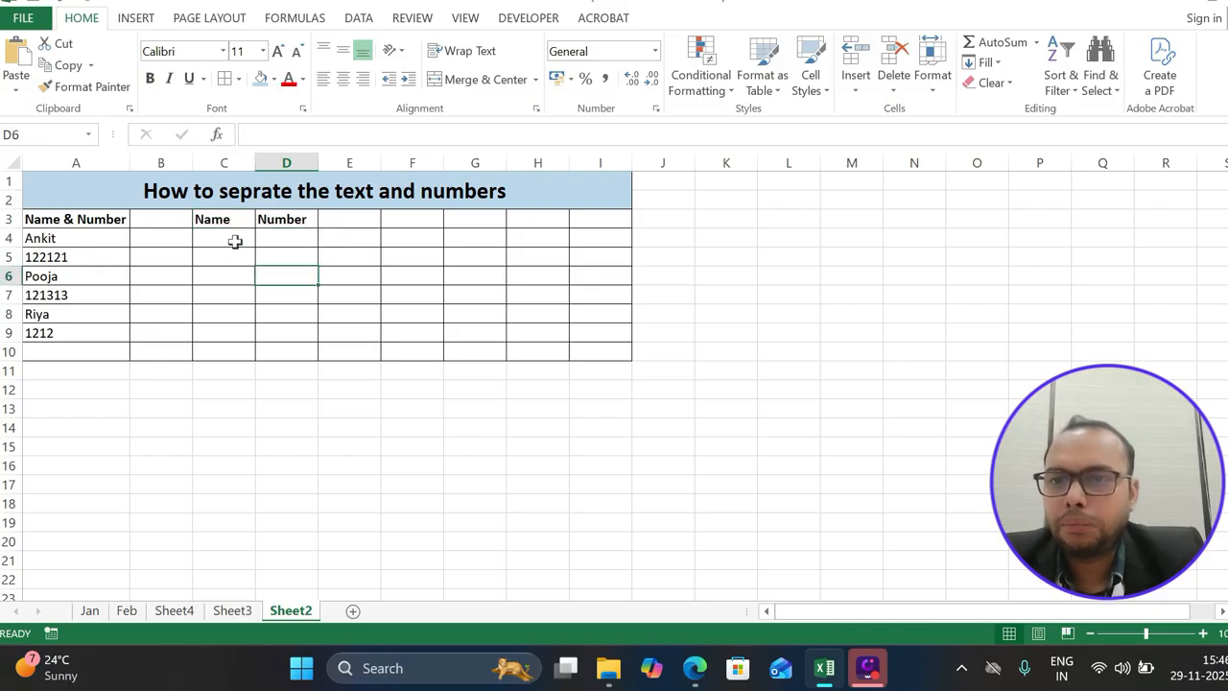
click(236, 241)
Select only the text constants in A4:A9 with Go To Special, excluding numbers, logicals and errors.
drag(96, 244, 84, 330)
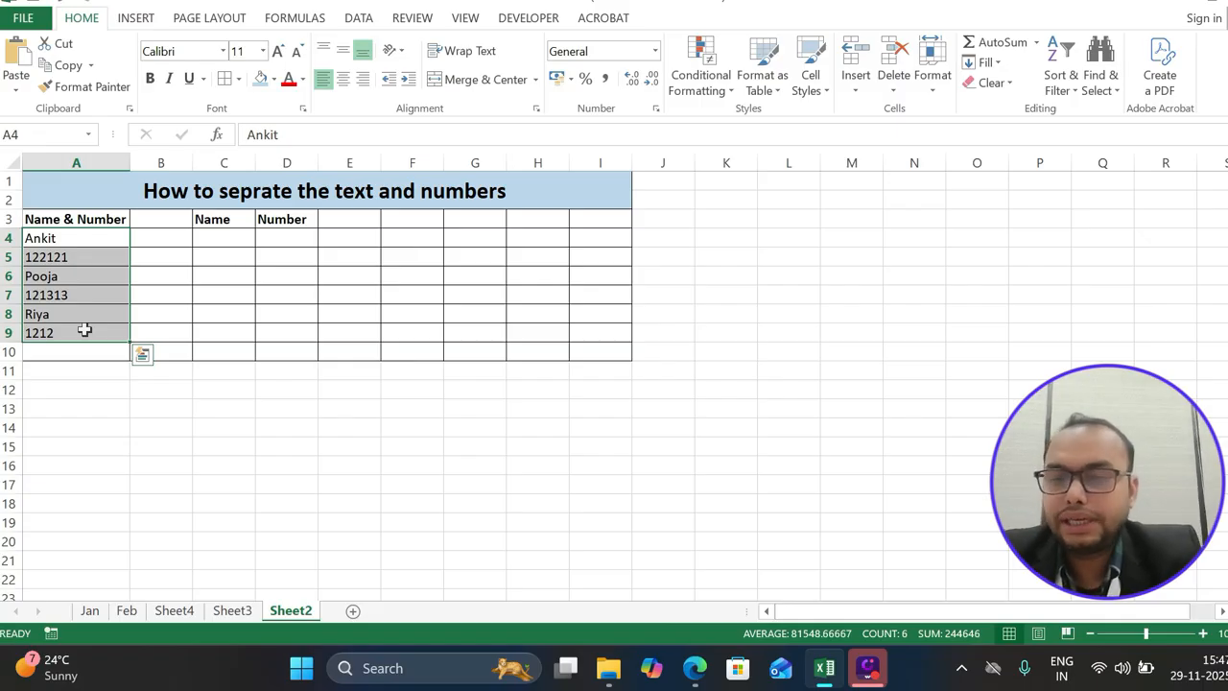
key(ctrl+g)
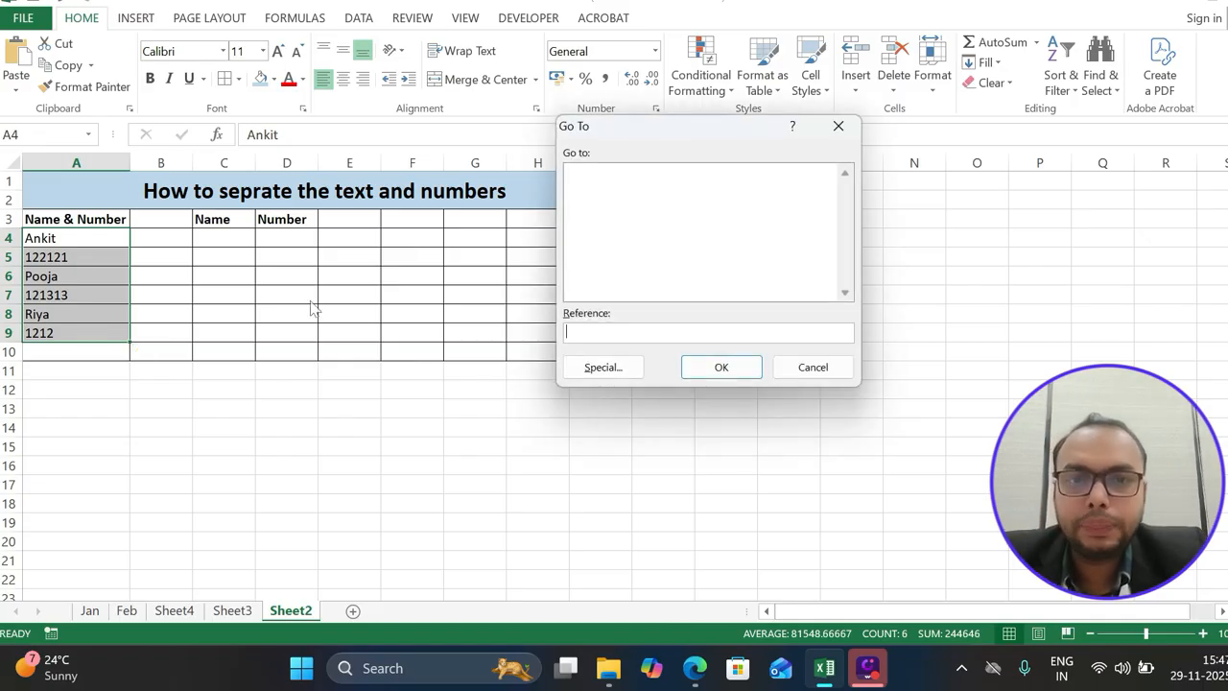
click(596, 370)
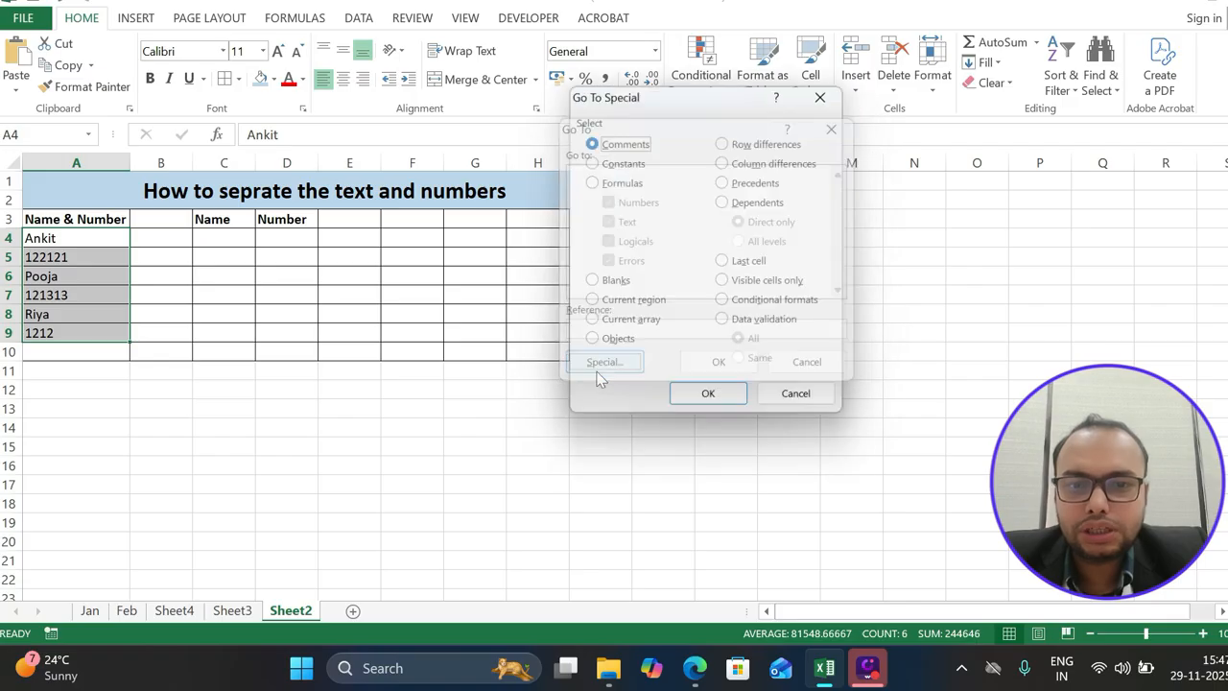
click(591, 162)
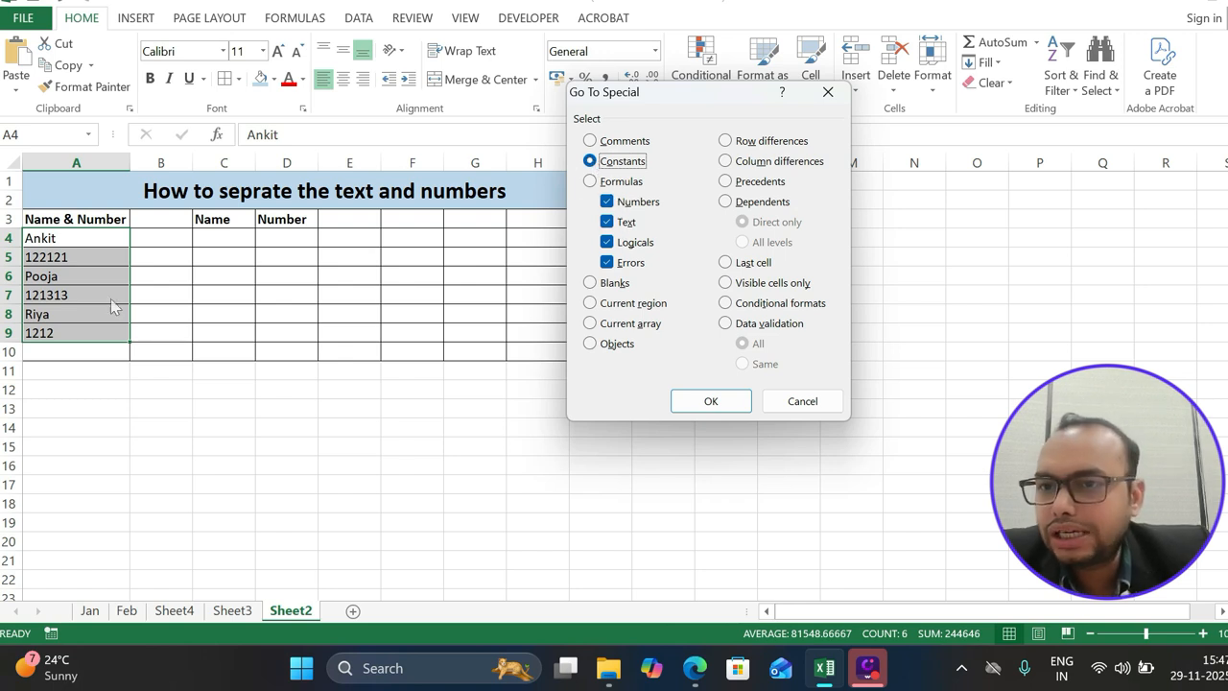
click(606, 201)
click(607, 242)
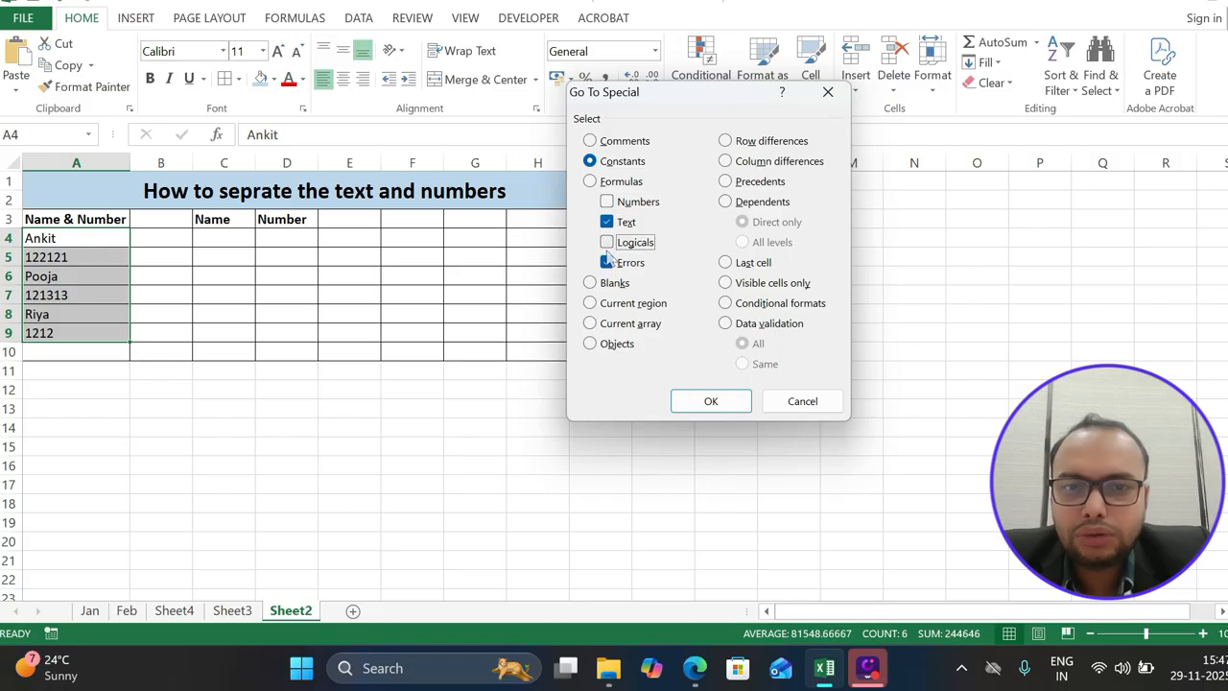
click(606, 262)
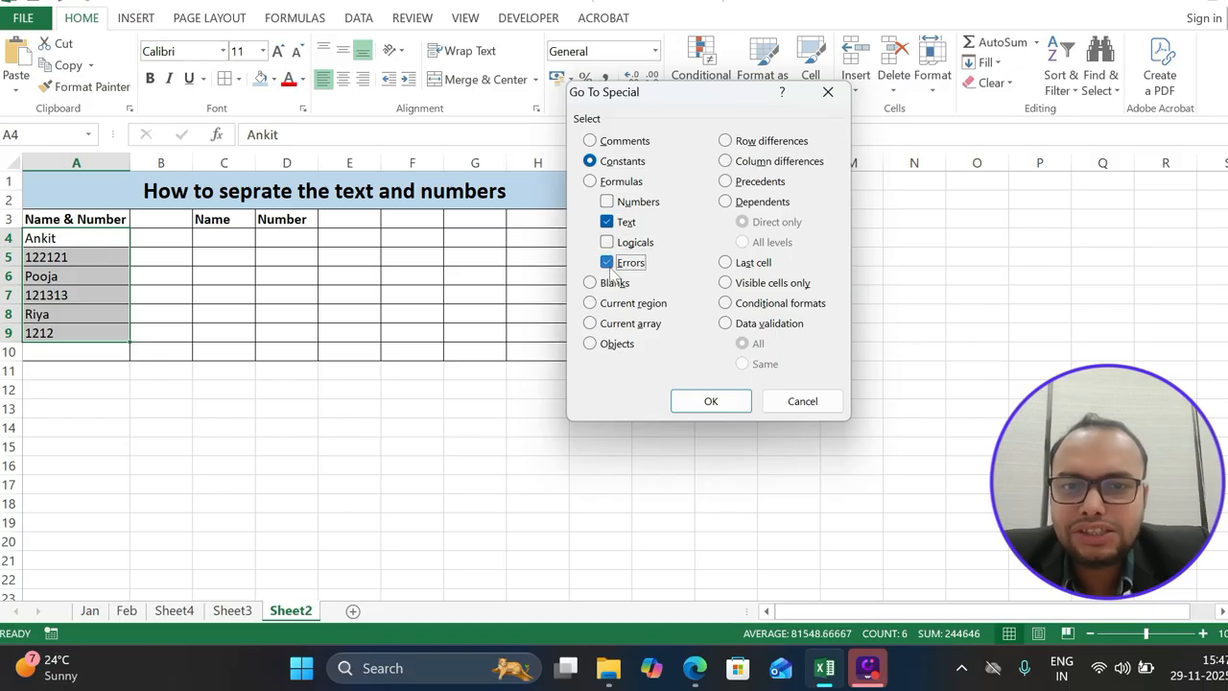
click(687, 401)
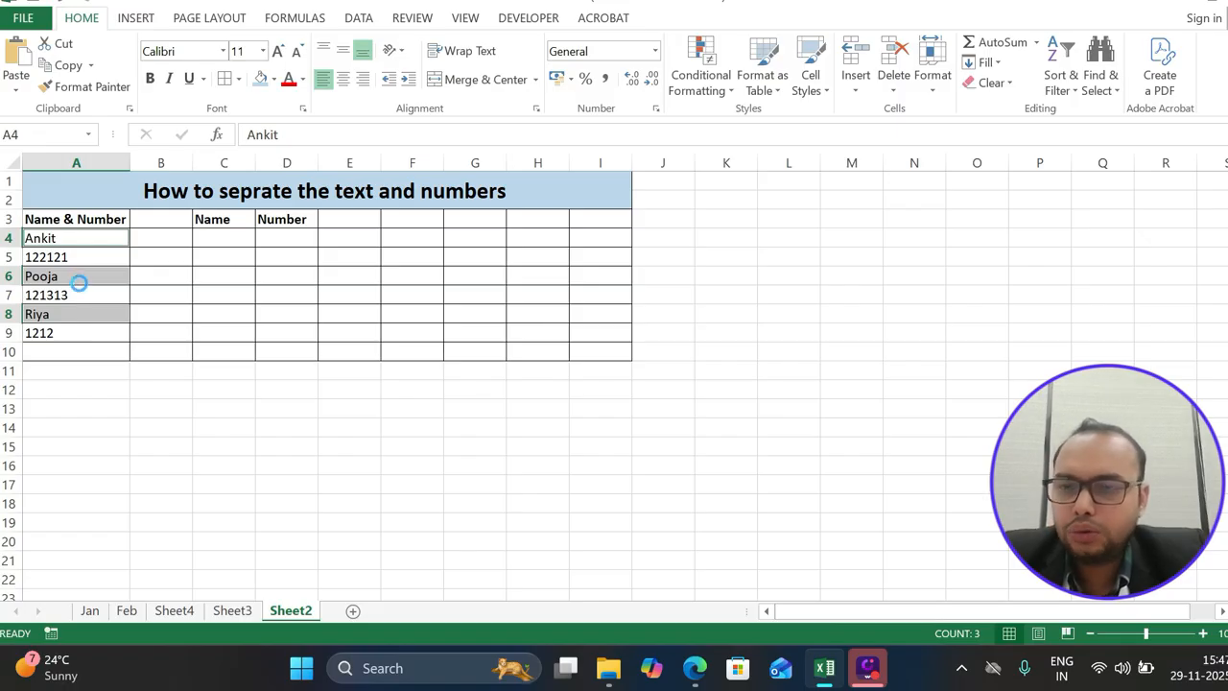
Copy the selected text cells into the Name column starting at C4.
key(ctrl+c)
click(215, 239)
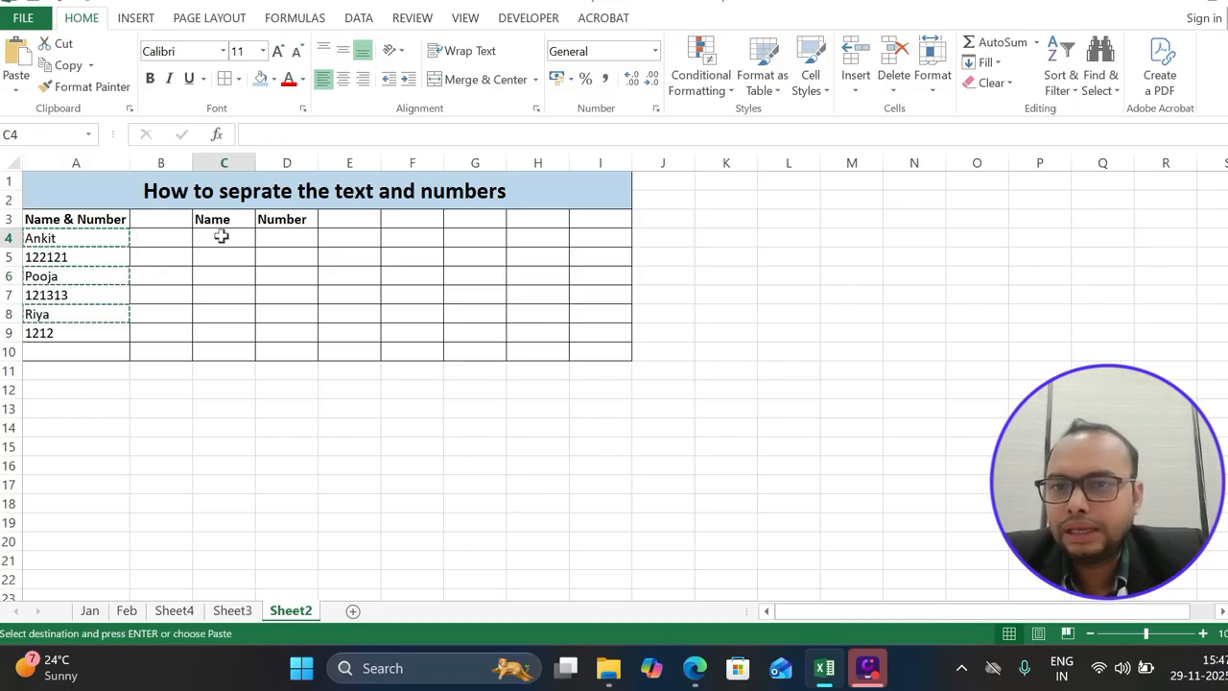
key(ctrl+v)
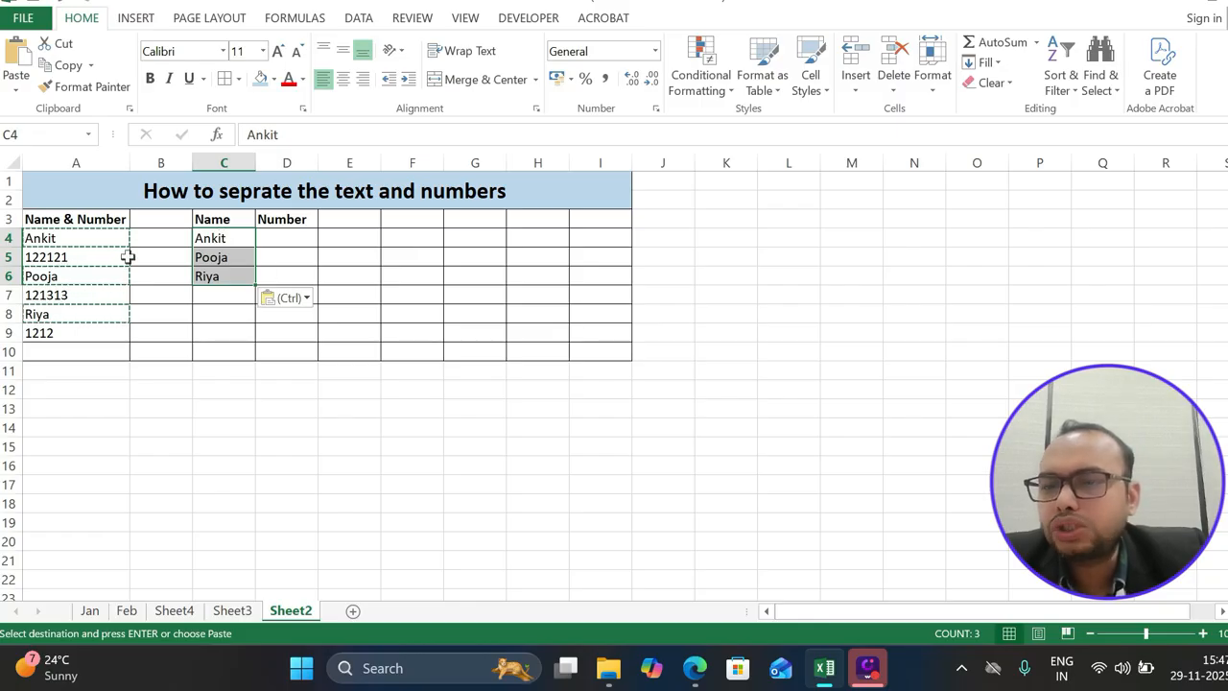
Select only the number constants in A4:A9 with Go To Special, excluding text, logicals and errors.
drag(90, 238, 80, 337)
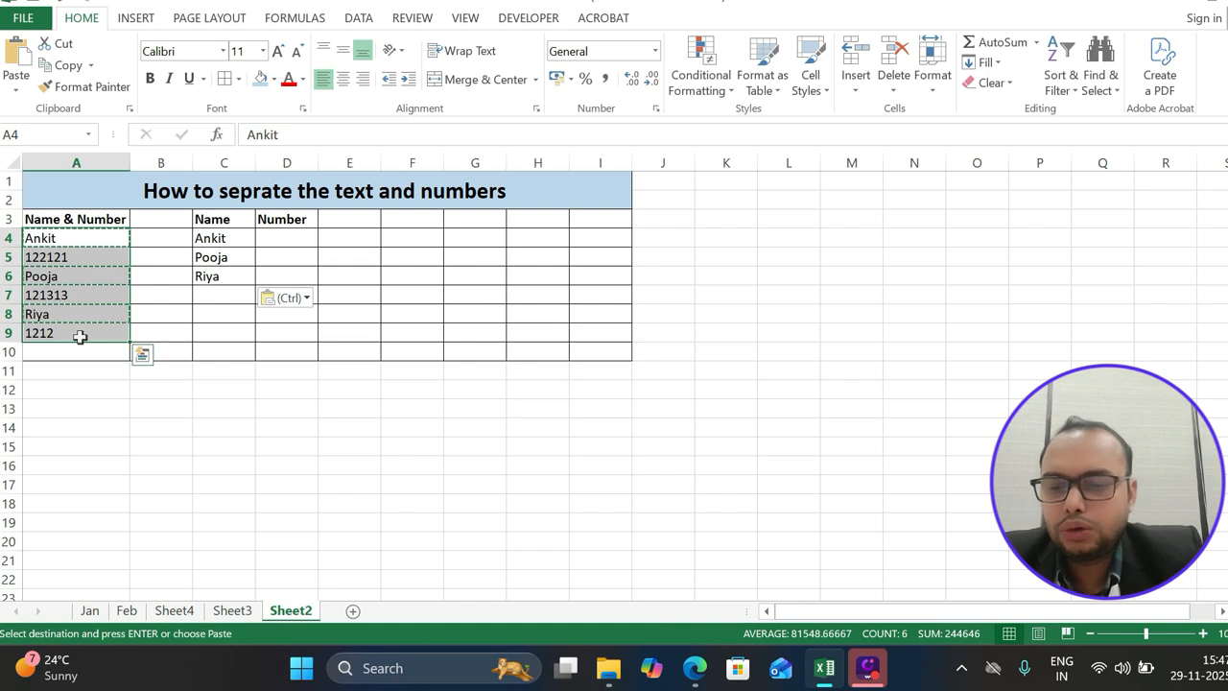
key(ctrl+g)
click(588, 368)
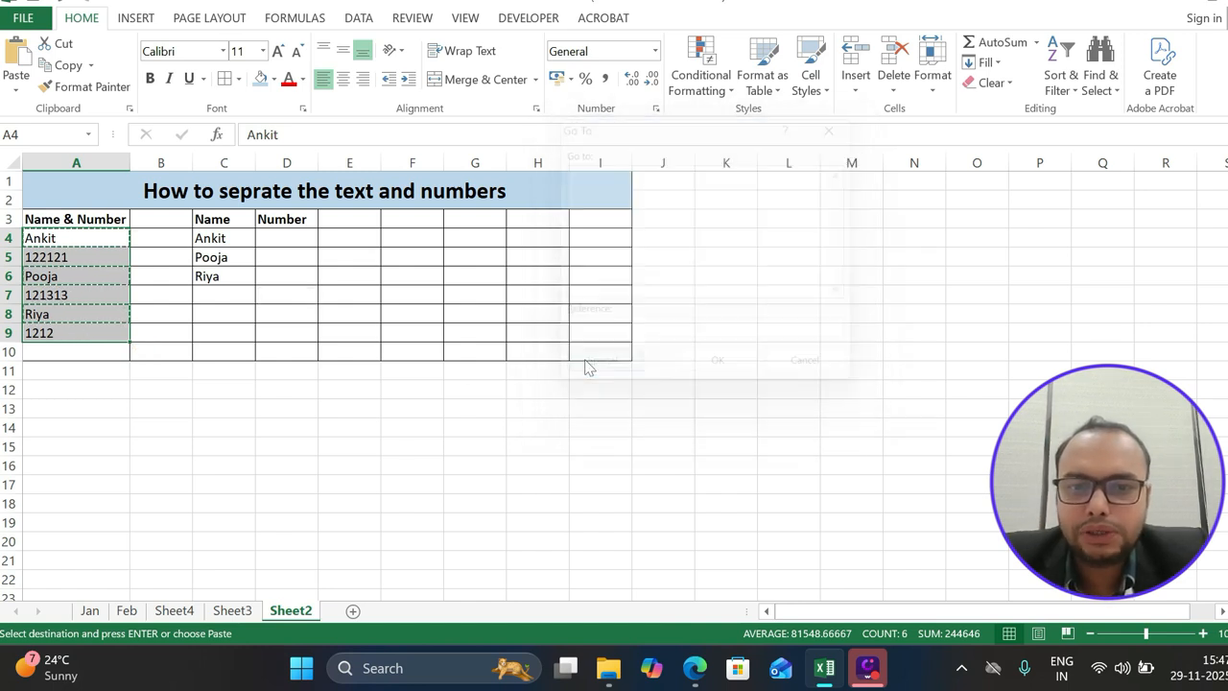
click(591, 161)
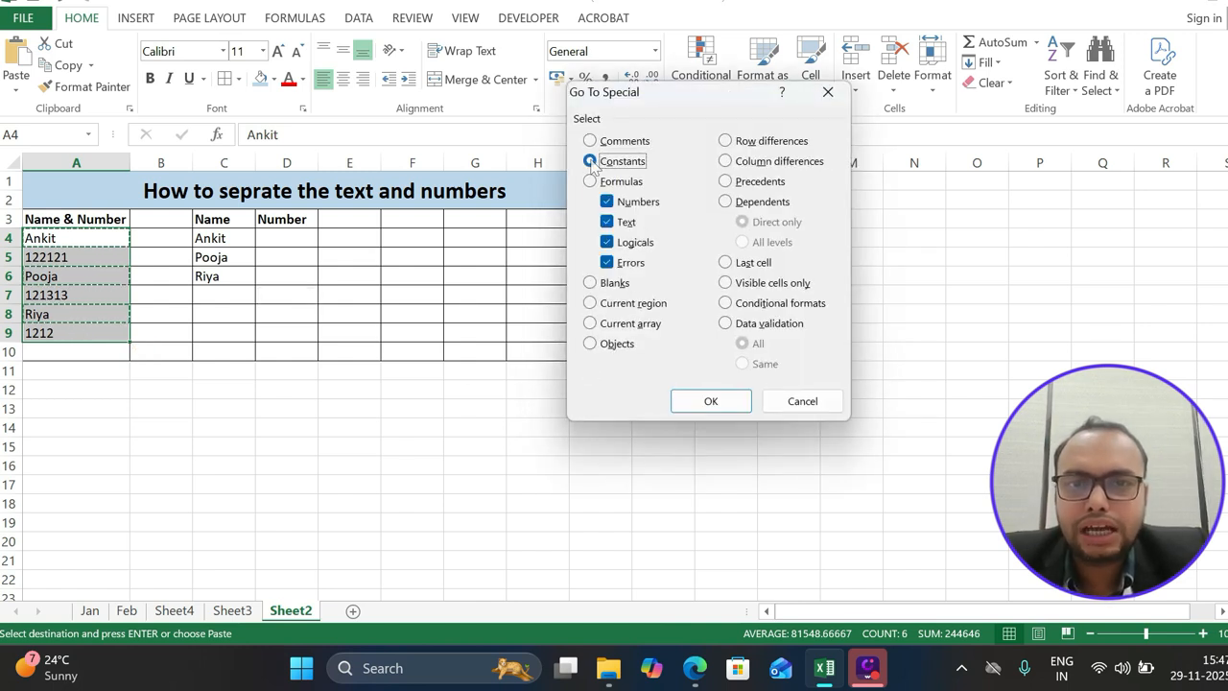
click(608, 202)
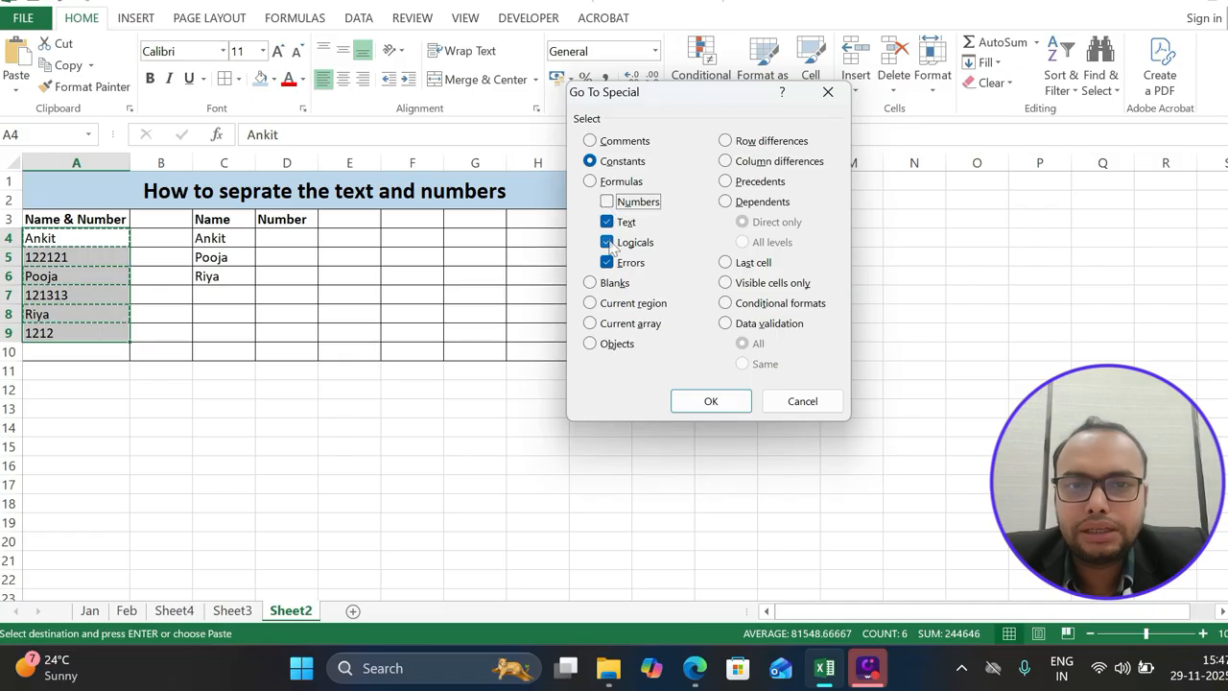
click(607, 221)
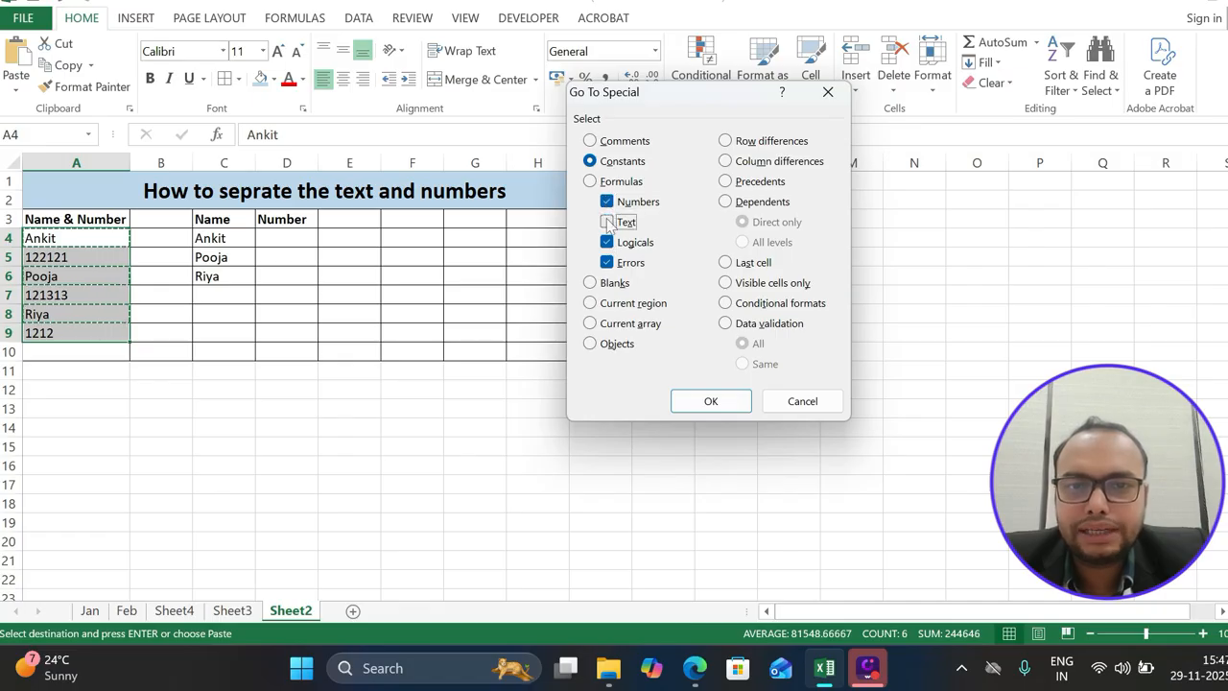
click(606, 242)
click(606, 262)
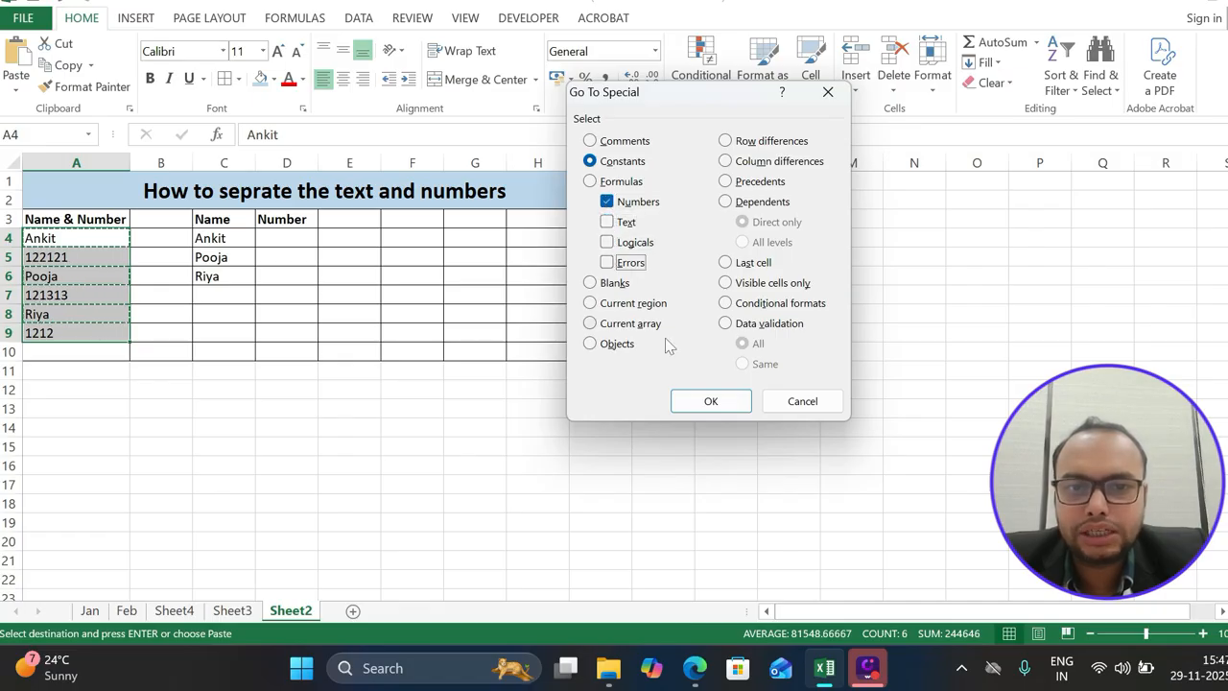
click(708, 400)
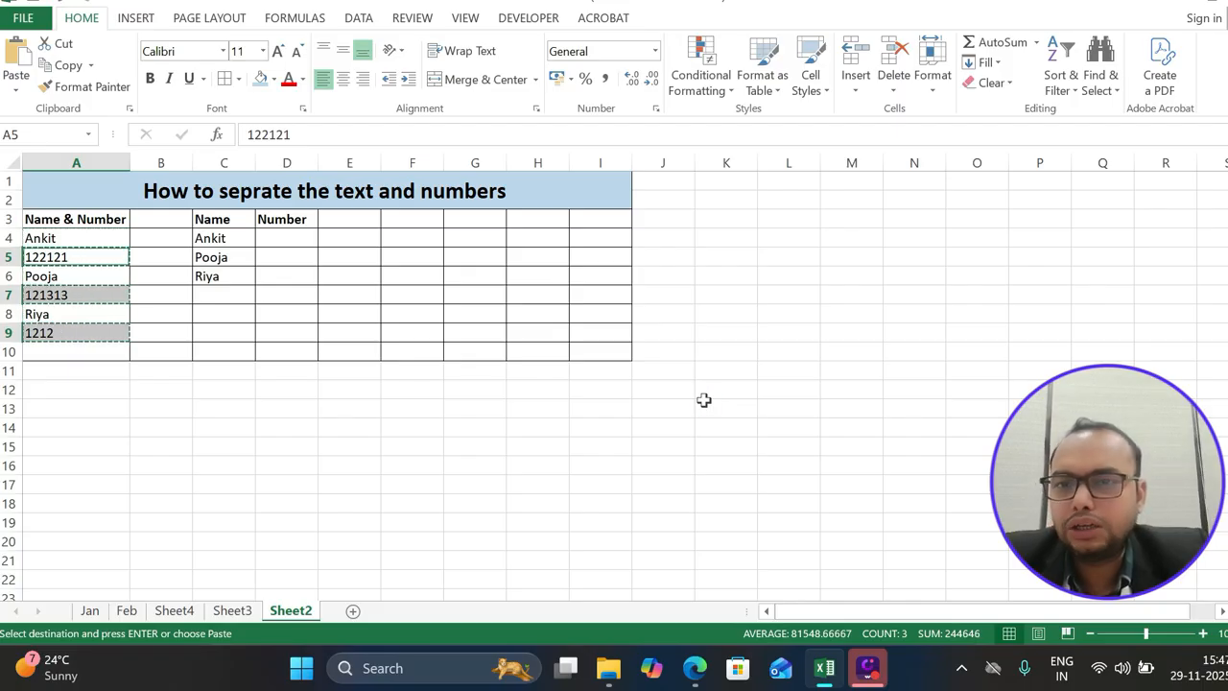
Copy the selected number cells into the Number column starting at D4.
click(314, 240)
key(ctrl+v)
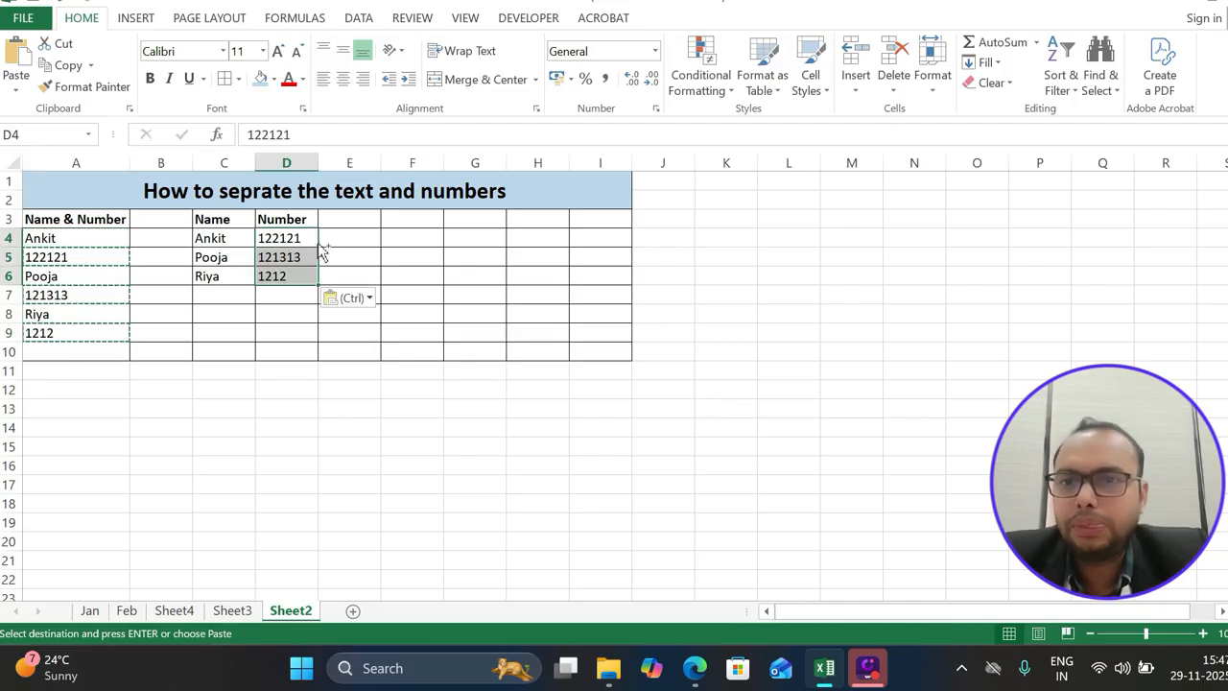
click(411, 251)
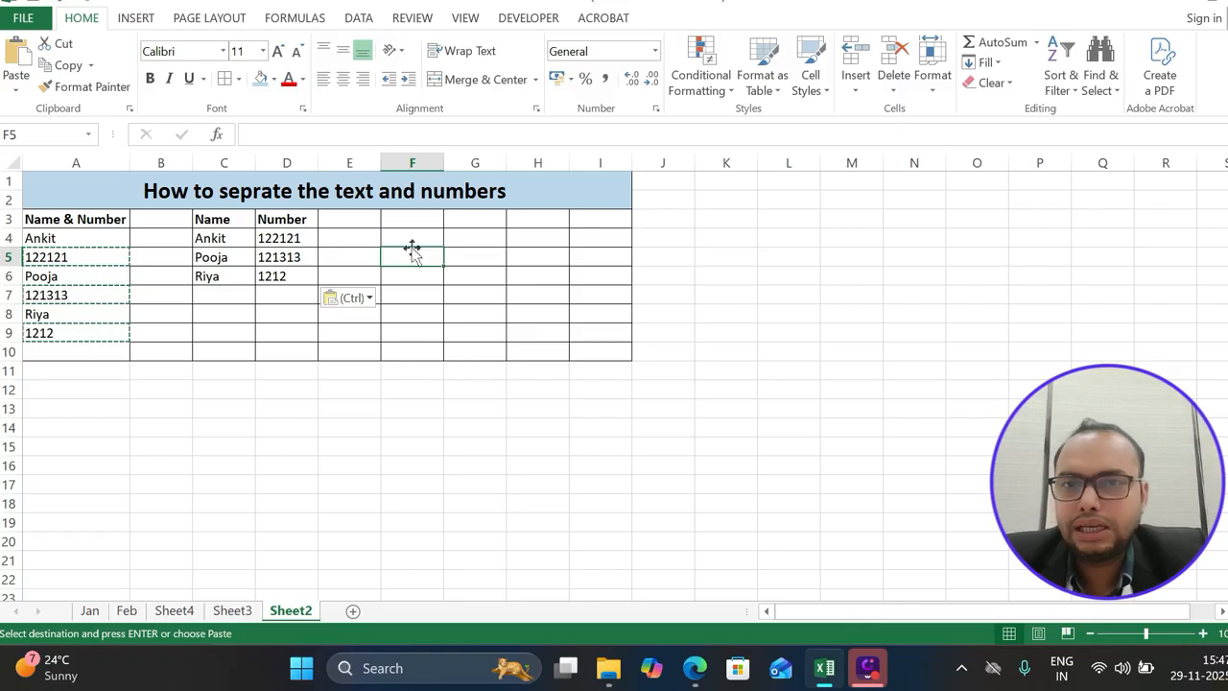